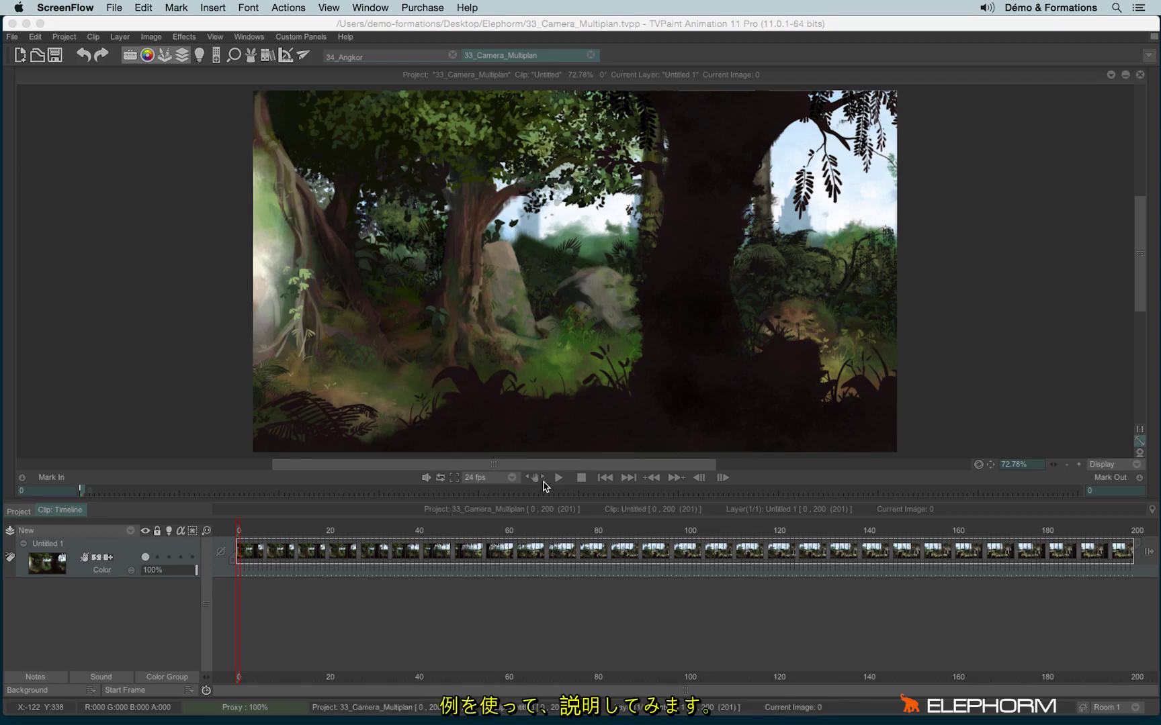
# Step: Play back the multiplane camera animation in the 33_Camera_Multiplan project and stop it
pyautogui.click(560, 480)
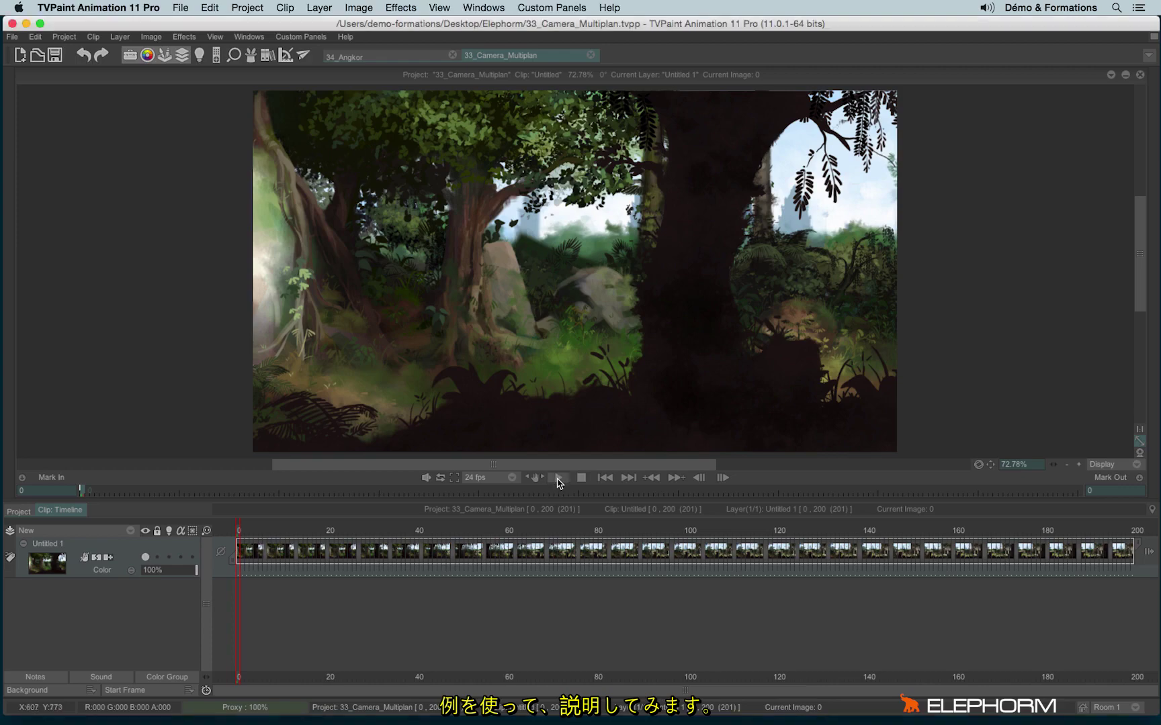
pyautogui.click(560, 480)
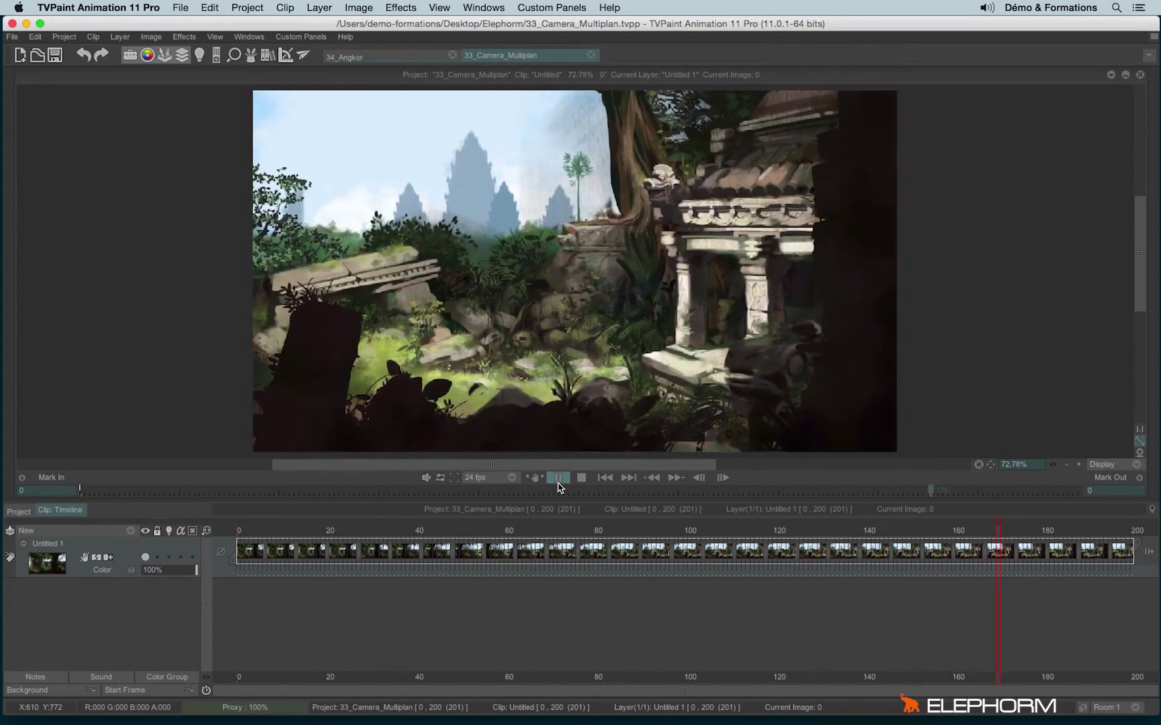
pyautogui.click(582, 478)
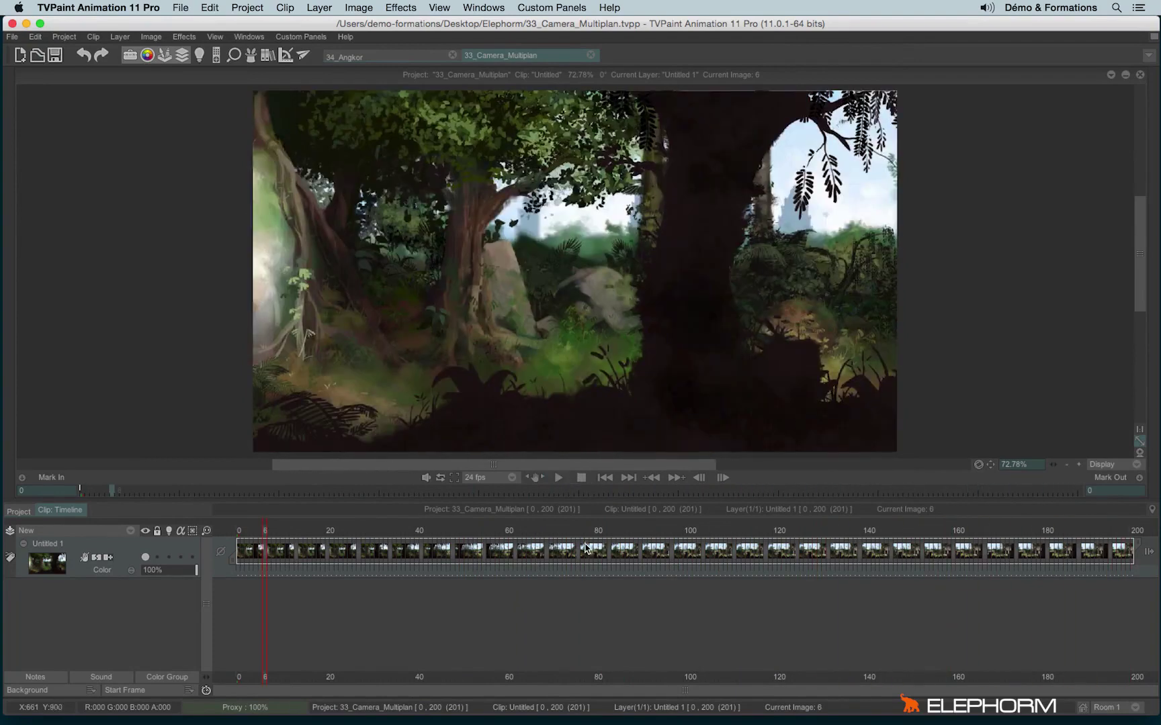
# Step: In the 34_Angkor project, display only the current layer, inspect the layers below individually, and return to PLAN 1
pyautogui.click(360, 59)
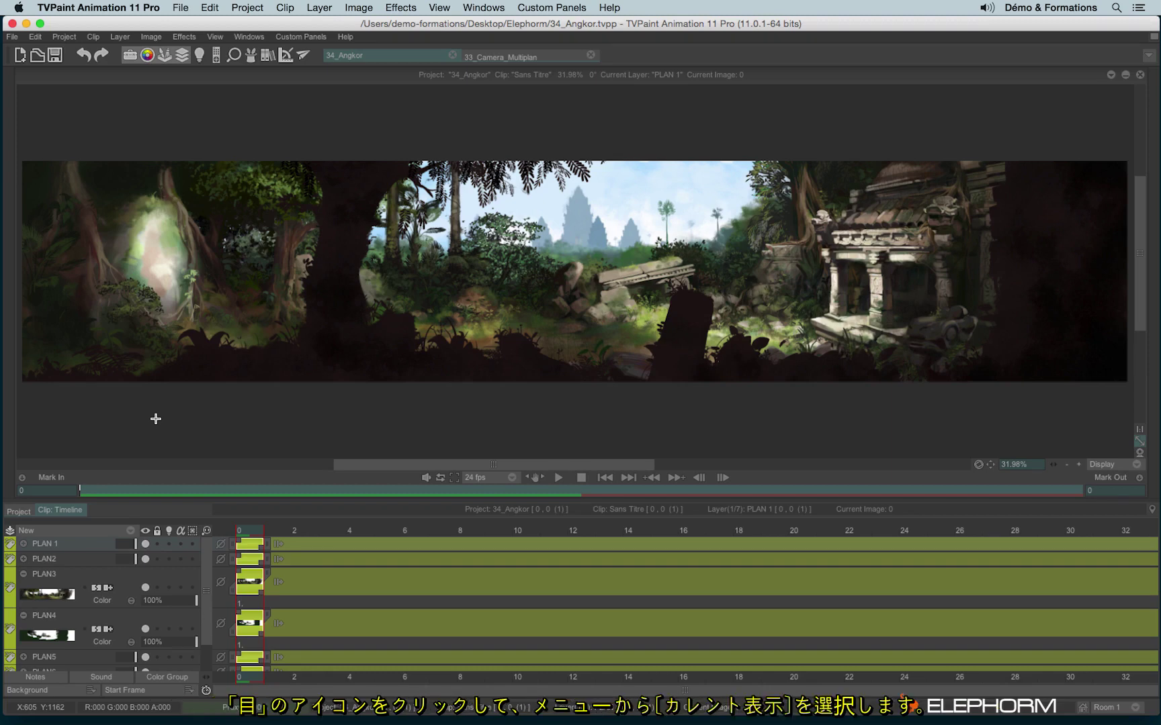
pyautogui.click(146, 531)
pyautogui.click(161, 532)
pyautogui.press('Down')
pyautogui.press('Down')
pyautogui.press('Down')
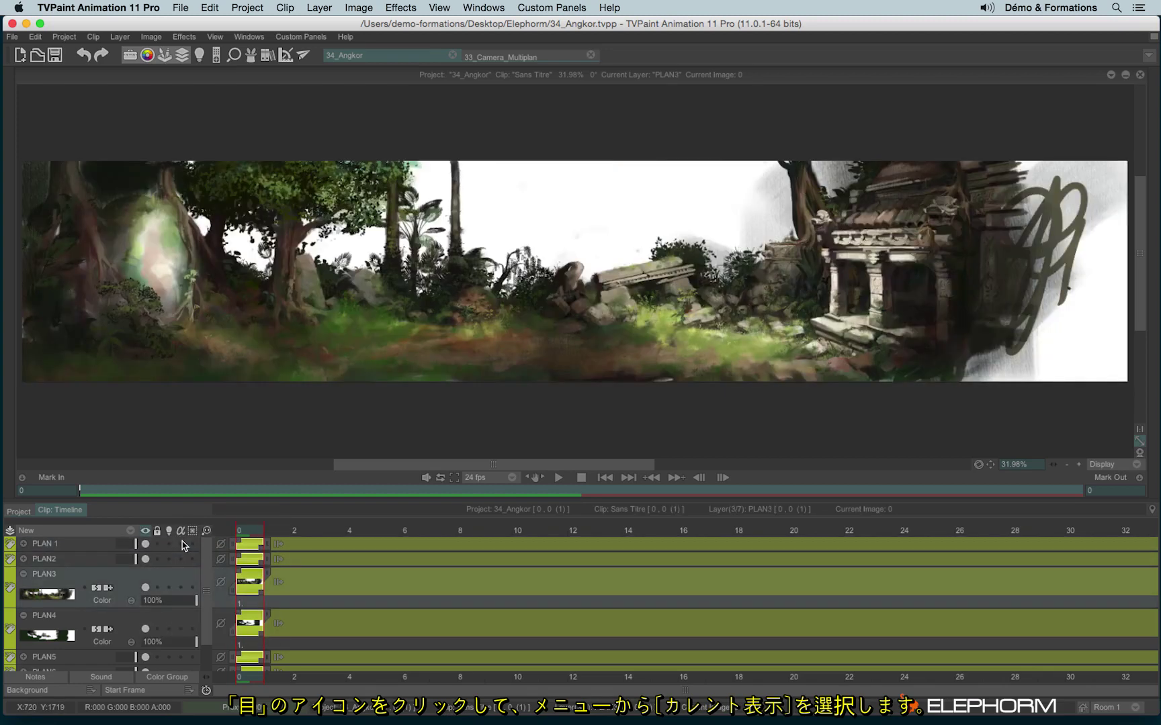
pyautogui.press('Up')
pyautogui.press('Up')
pyautogui.press('Up')
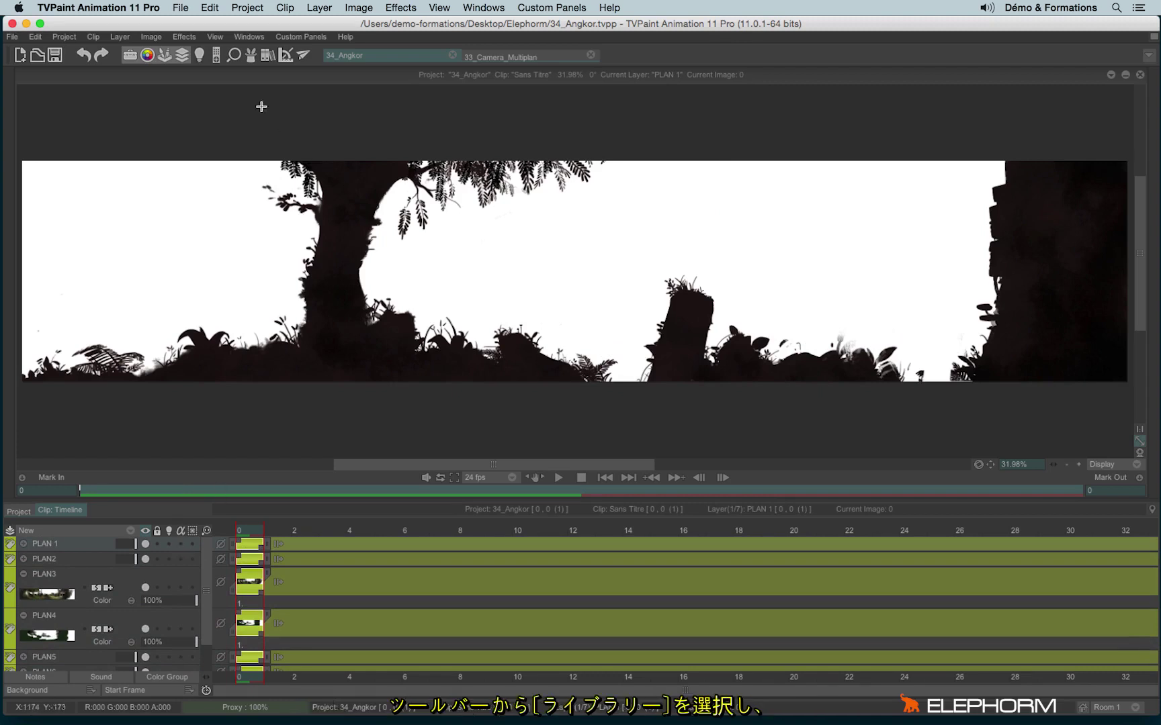
# Step: Open the 34_Angkor image library and add the PLAN 1 layer's current image to it
pyautogui.click(267, 56)
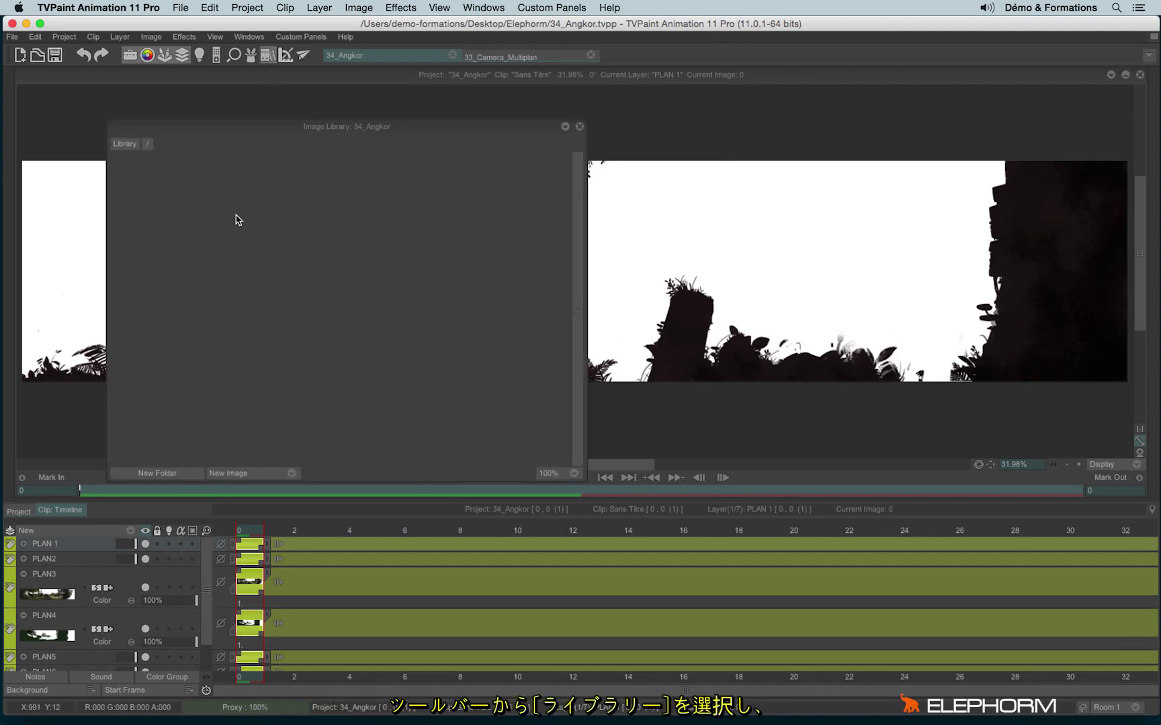
pyautogui.rightClick(153, 192)
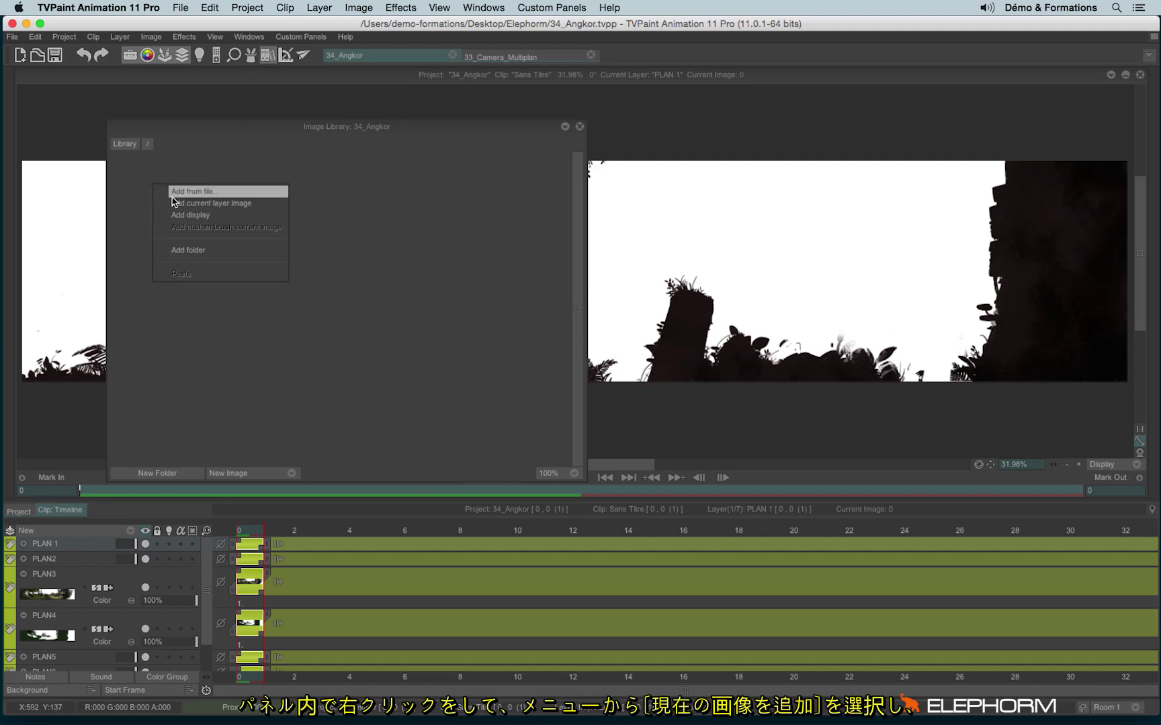
pyautogui.click(267, 205)
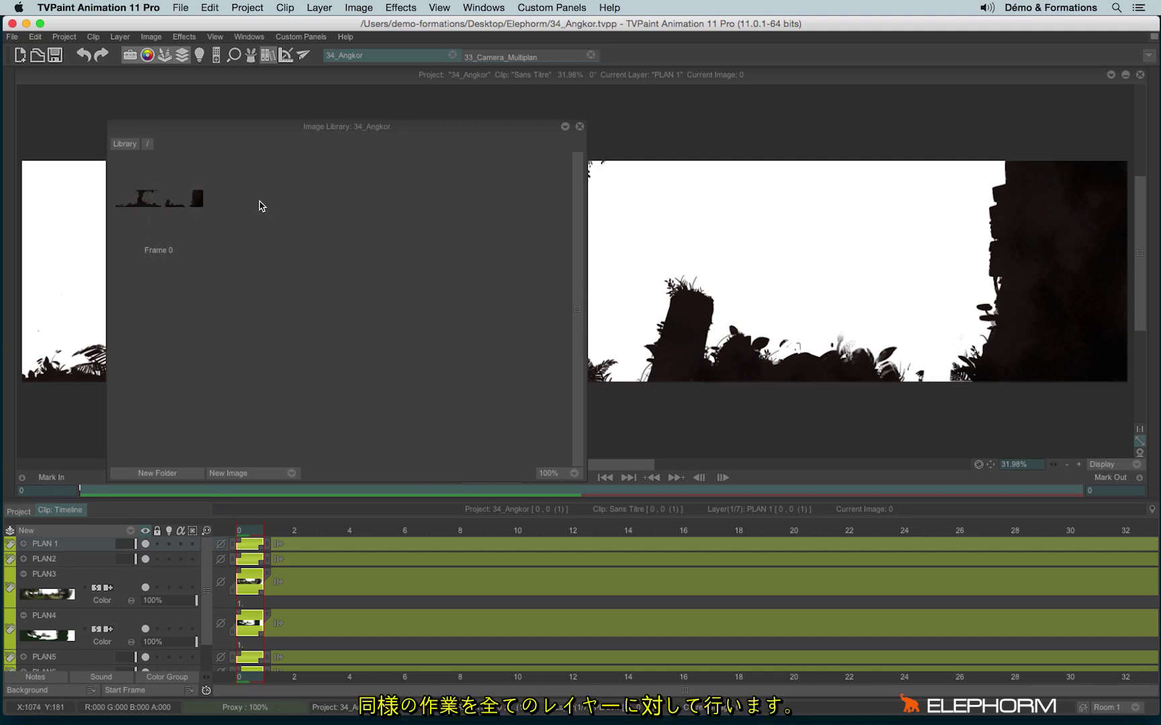
# Step: Add the current images of layers PLAN2, PLAN3 and PLAN4 to the image library
pyautogui.press('Down')
pyautogui.rightClick(271, 265)
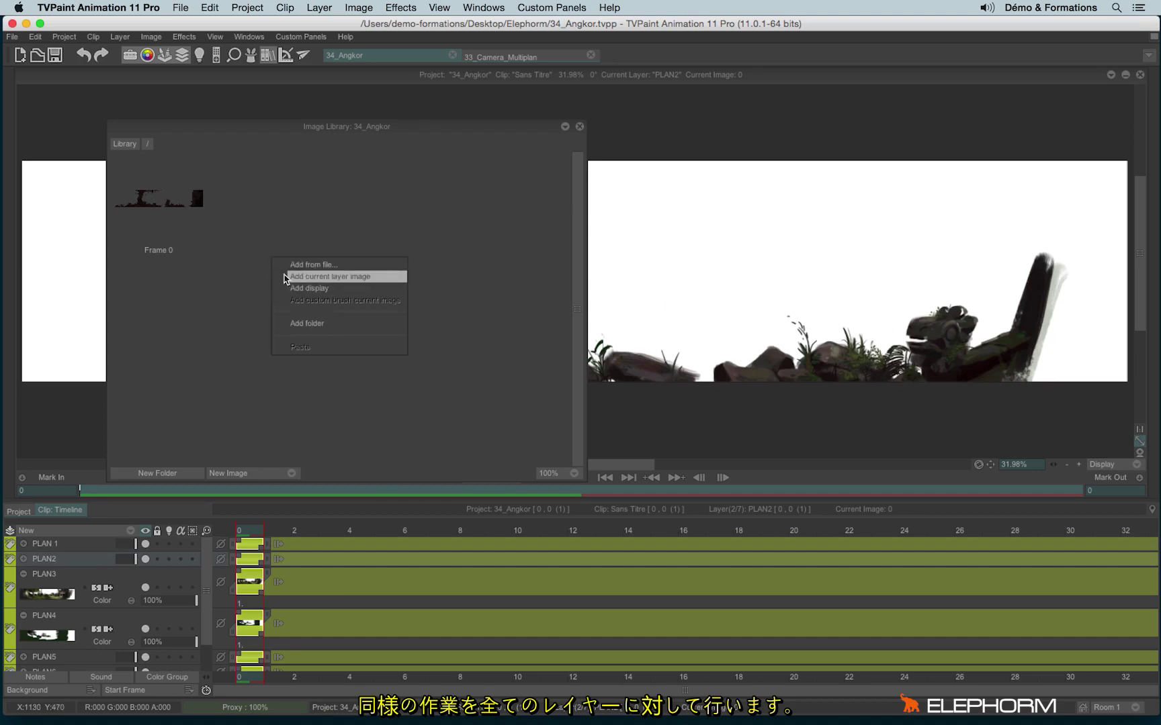
pyautogui.click(294, 277)
pyautogui.press('Down')
pyautogui.rightClick(406, 339)
pyautogui.click(415, 346)
pyautogui.press('Down')
pyautogui.rightClick(418, 354)
pyautogui.click(424, 359)
# Step: Add the current images of layers PLAN5, PLAN6 and fond to the image library
pyautogui.press('Down')
pyautogui.rightClick(428, 363)
pyautogui.click(432, 381)
pyautogui.press('Down')
pyautogui.rightClick(425, 370)
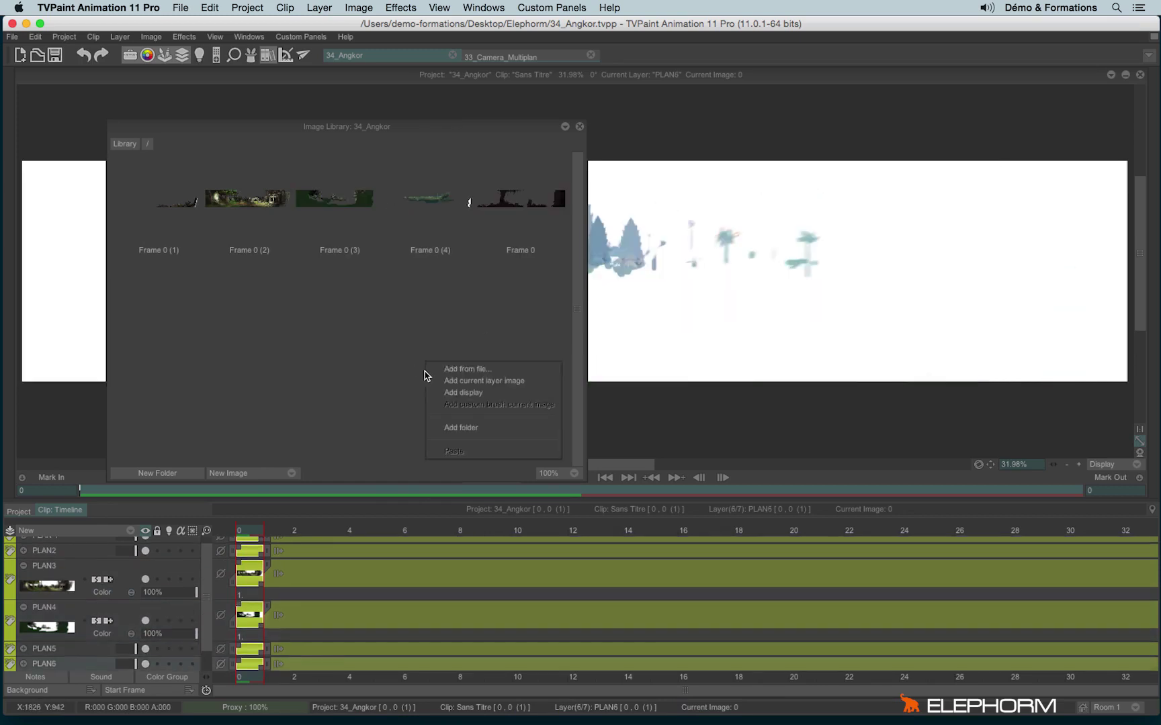
pyautogui.click(430, 381)
pyautogui.press('Down')
pyautogui.rightClick(370, 346)
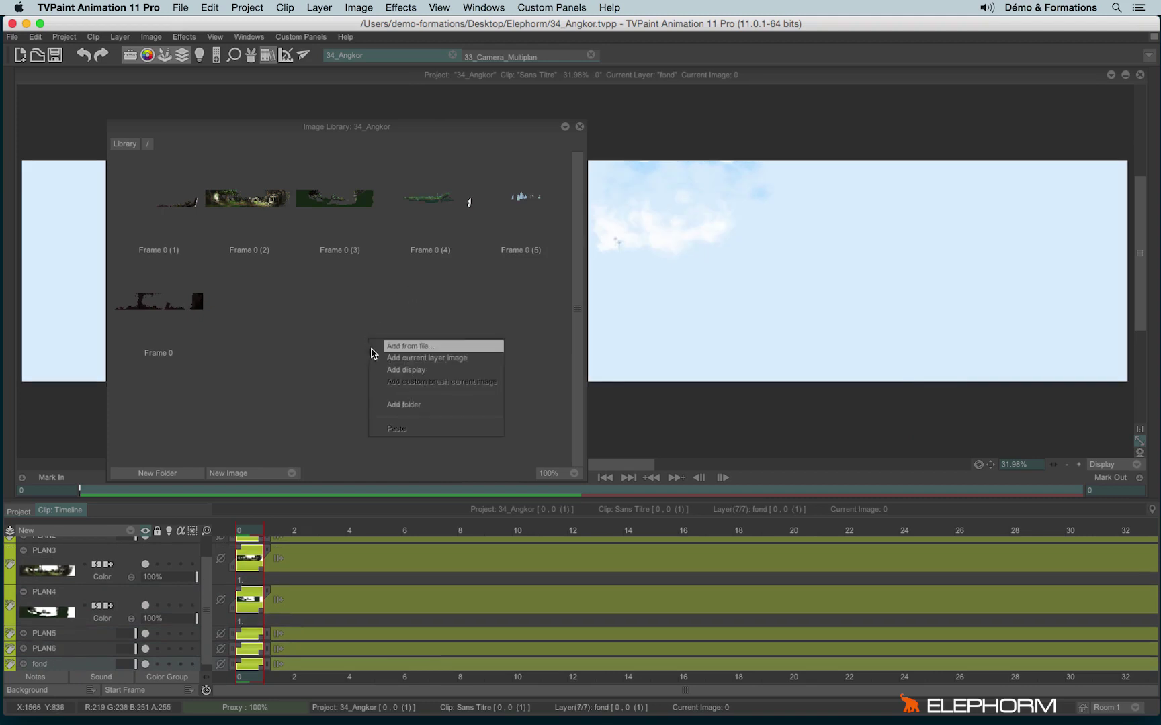
pyautogui.click(372, 358)
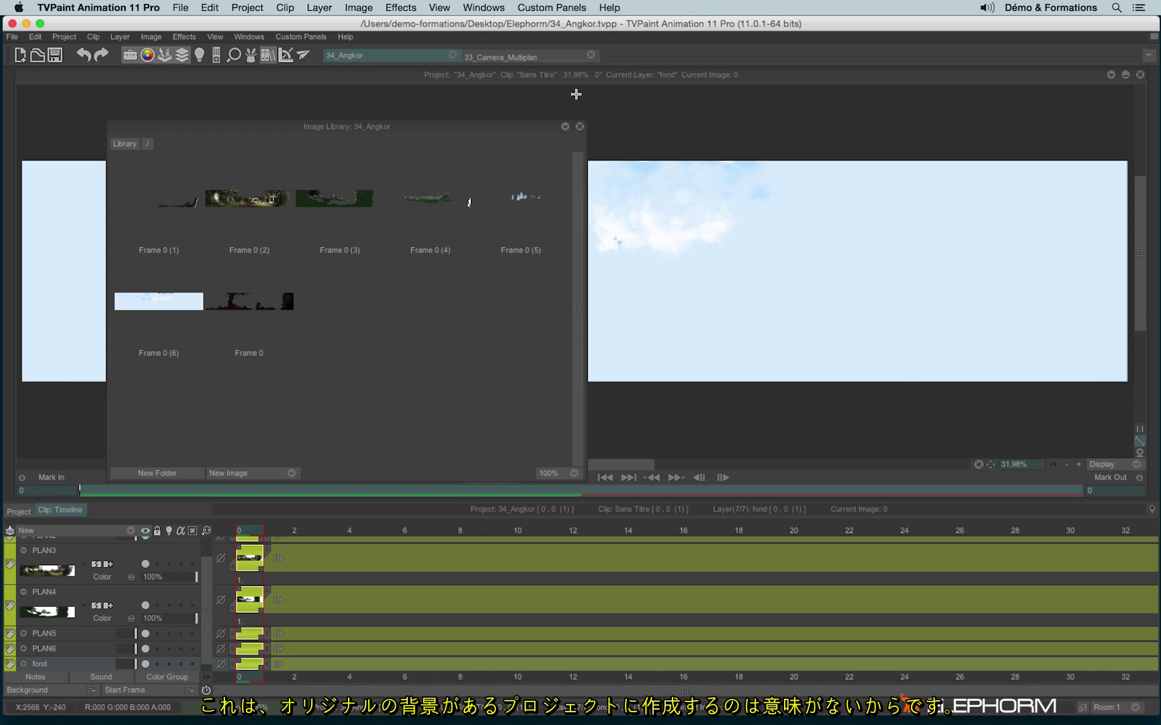
# Step: Create a new HDTV 720 project of 1280 × 720 at 24 fps and compare its image library with 34_Angkor's
pyautogui.click(26, 60)
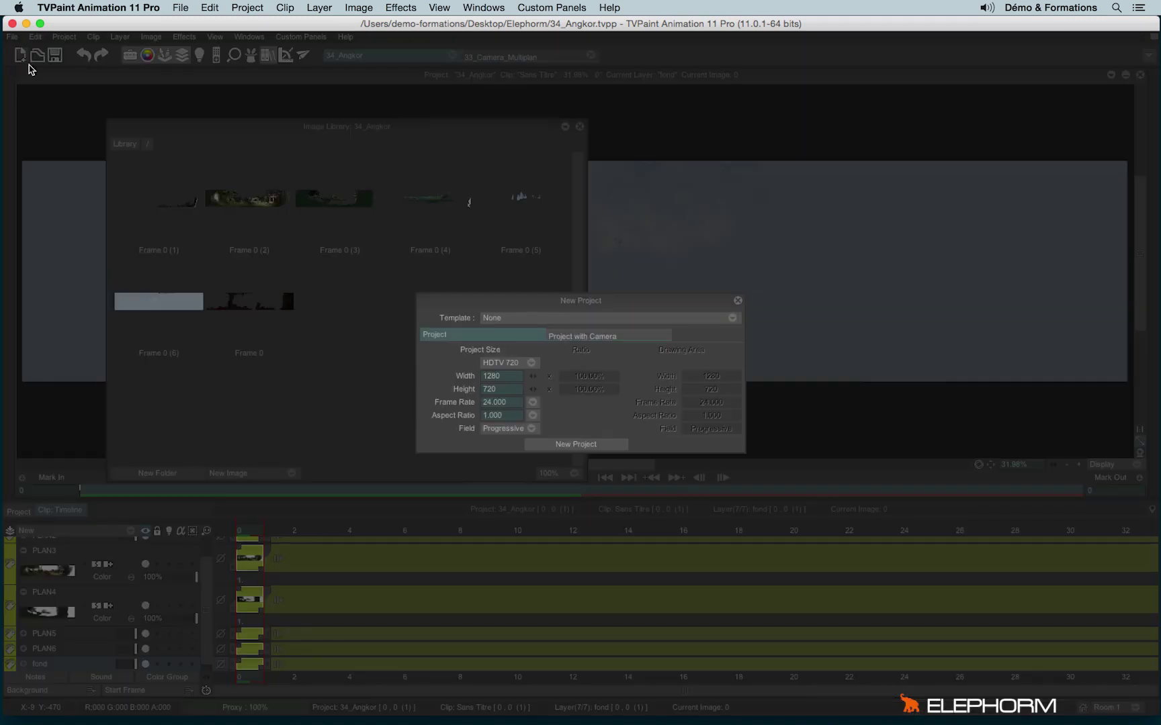
pyautogui.click(589, 445)
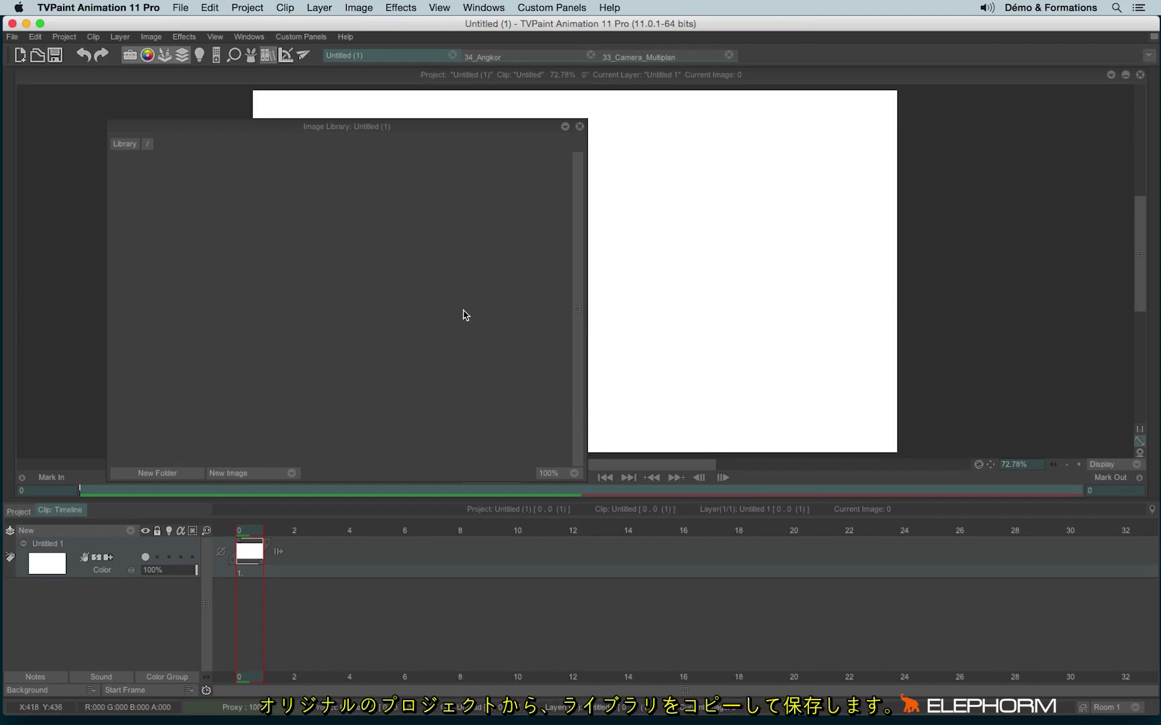
pyautogui.click(487, 59)
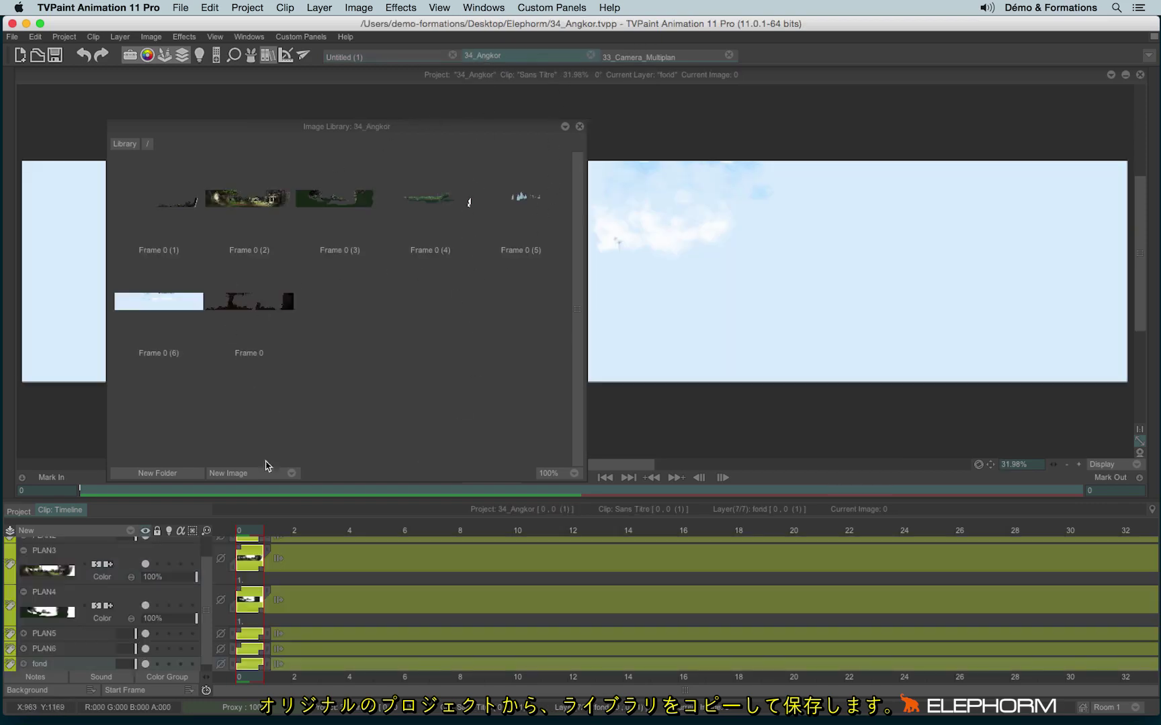
pyautogui.click(344, 57)
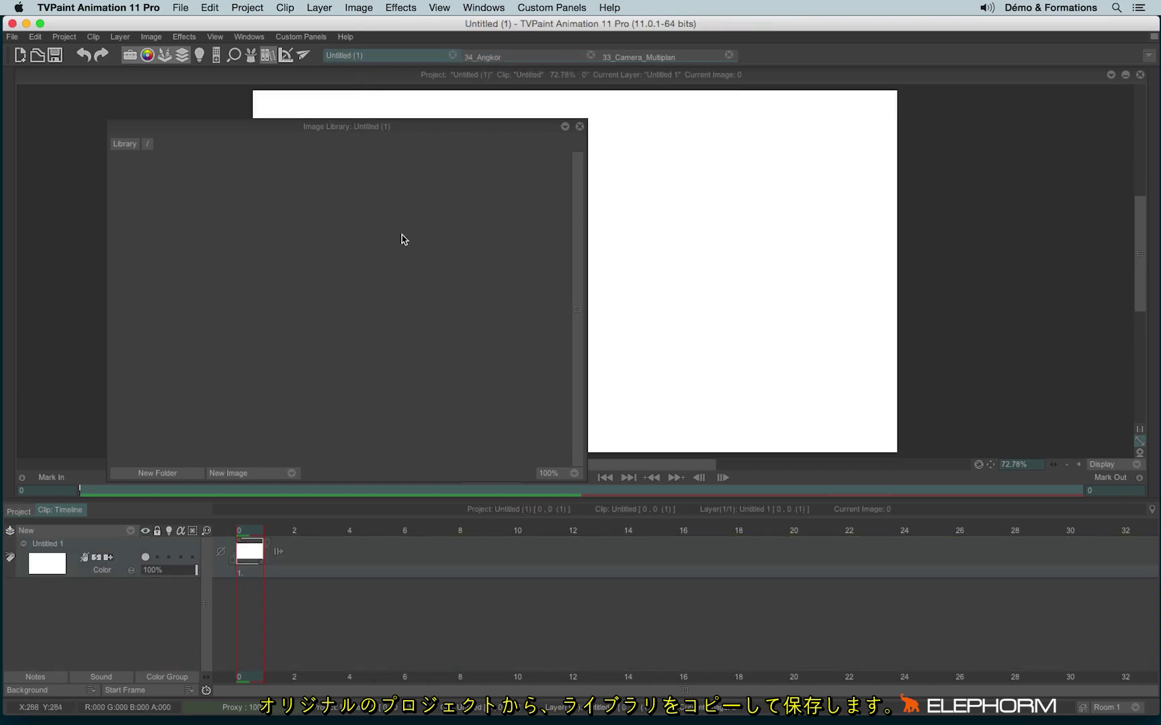
# Step: Copy all the images in the 34_Angkor project's image library
pyautogui.click(479, 59)
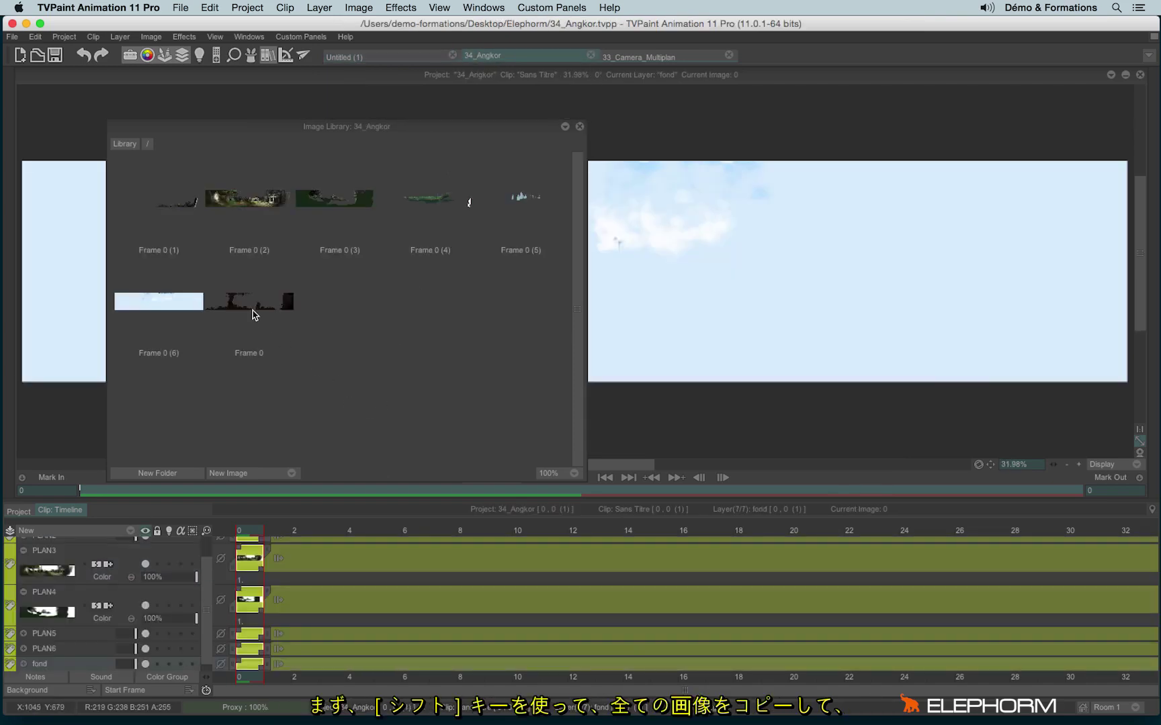
pyautogui.click(267, 346)
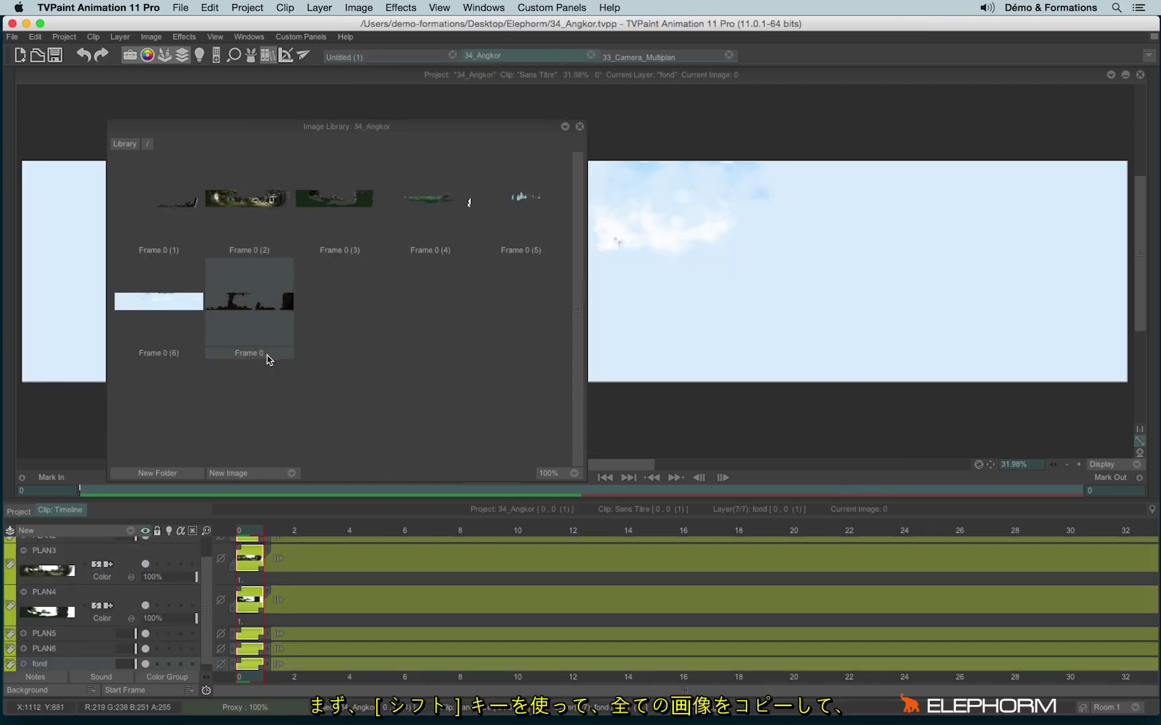
pyautogui.keyDown('shift'); pyautogui.click(158, 201); pyautogui.keyUp('shift')
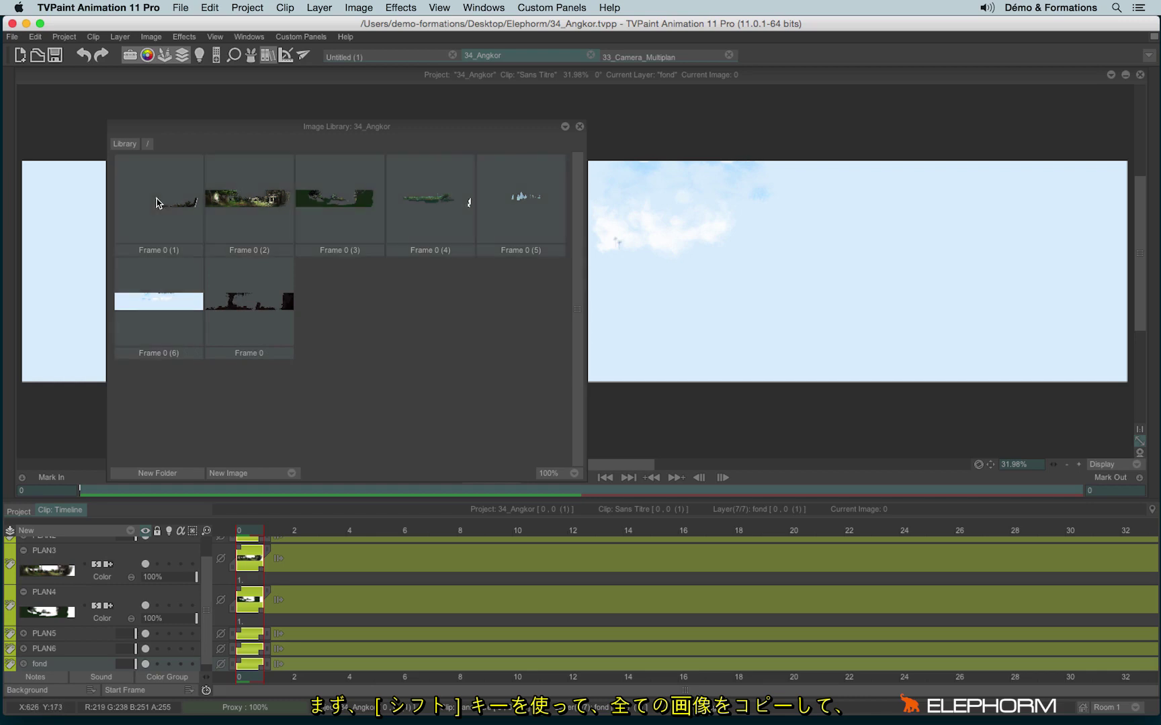
pyautogui.rightClick(248, 309)
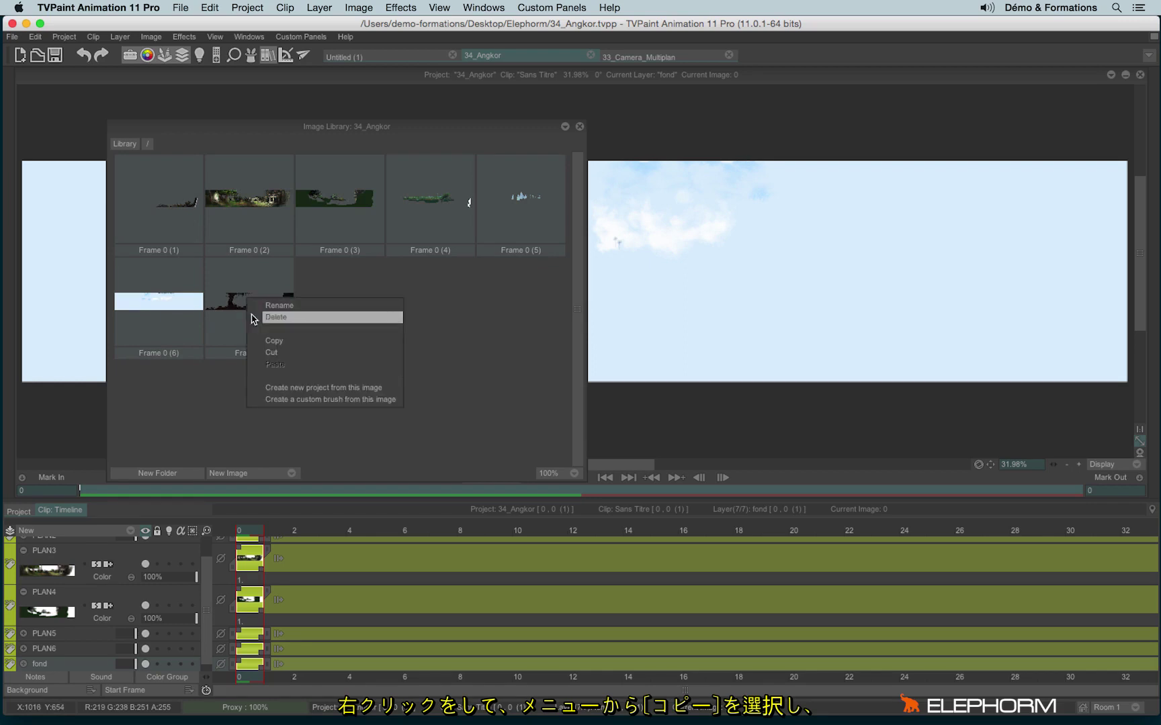
pyautogui.click(299, 342)
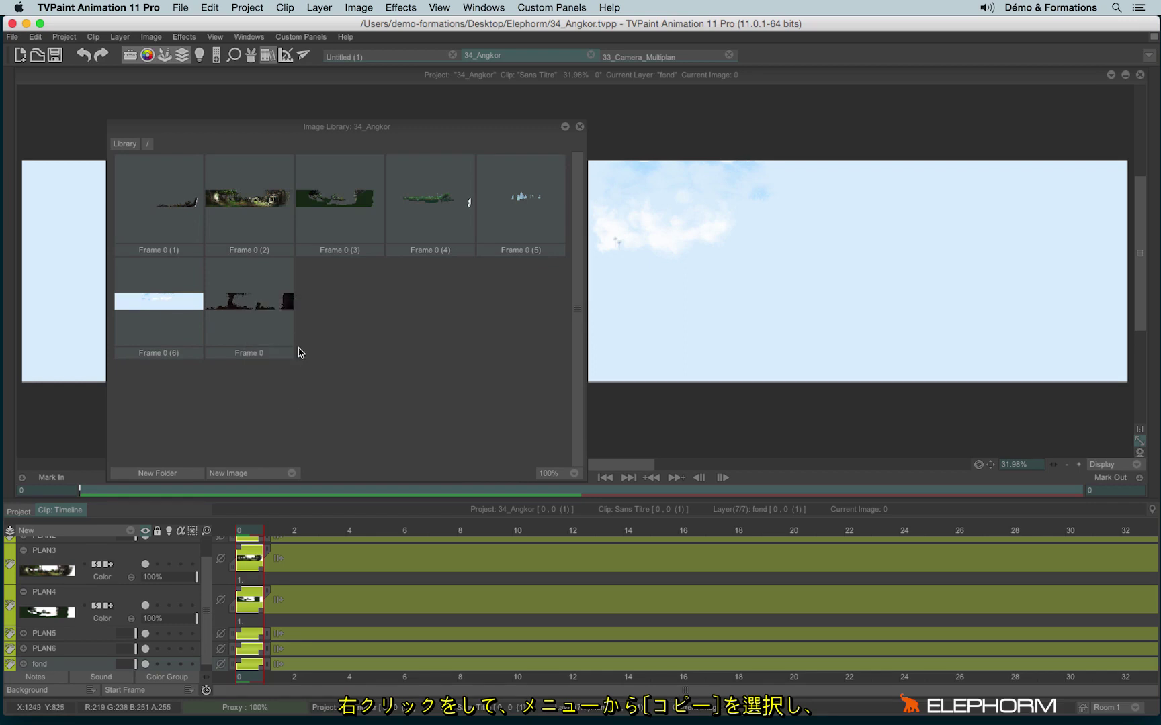
# Step: Paste the copied images into the new untitled project's image library and close the library
pyautogui.click(356, 53)
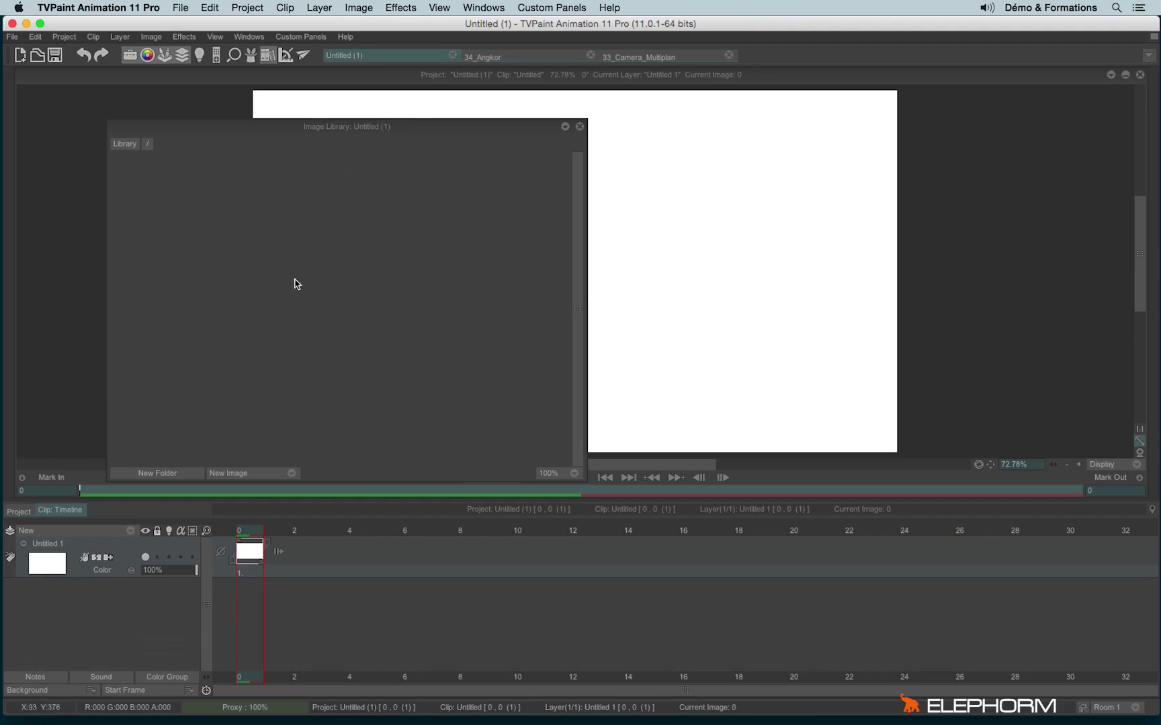
pyautogui.rightClick(274, 271)
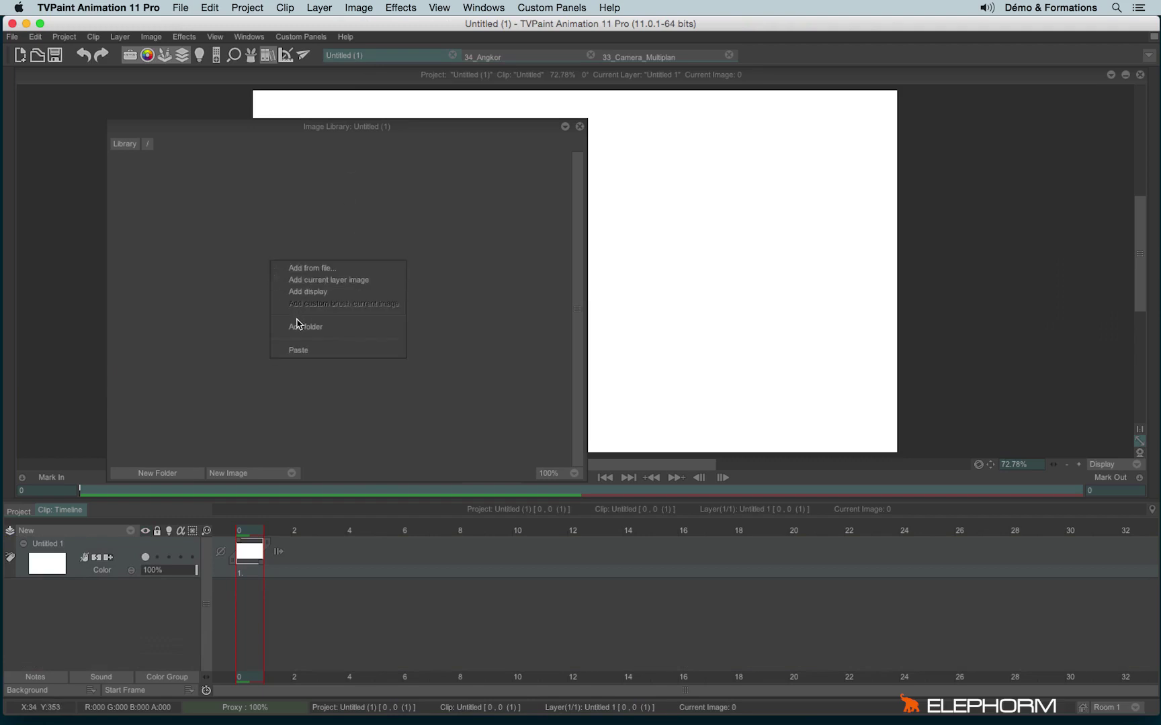
pyautogui.click(298, 349)
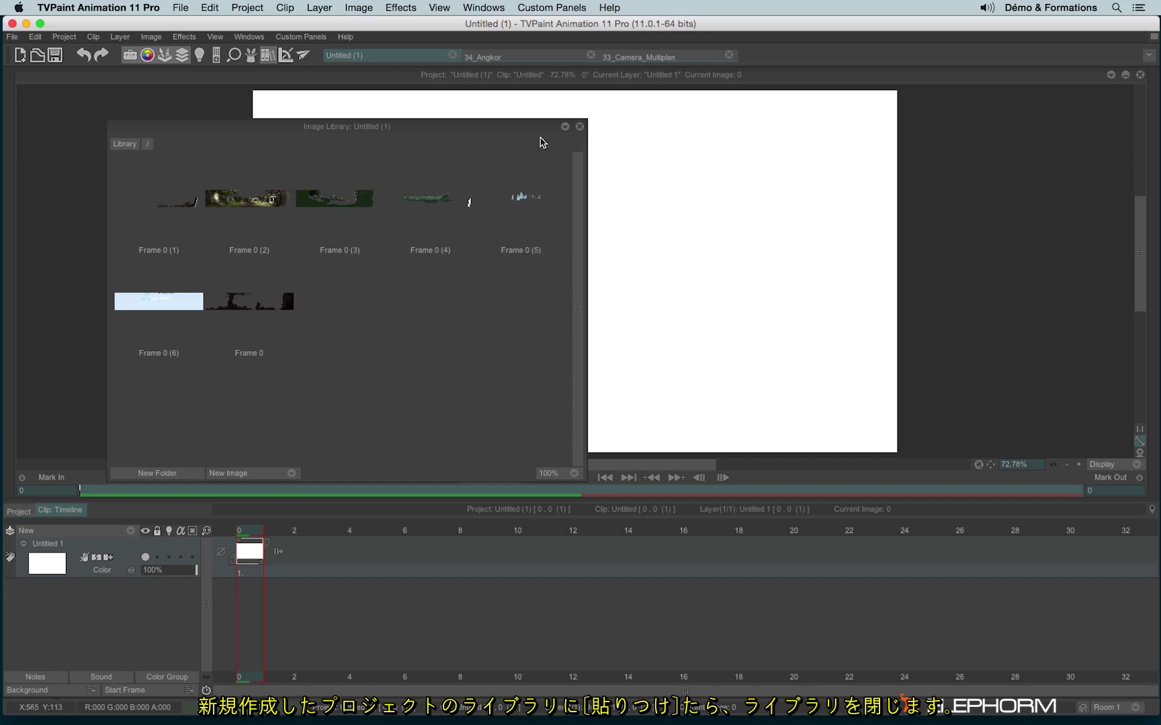
pyautogui.click(579, 126)
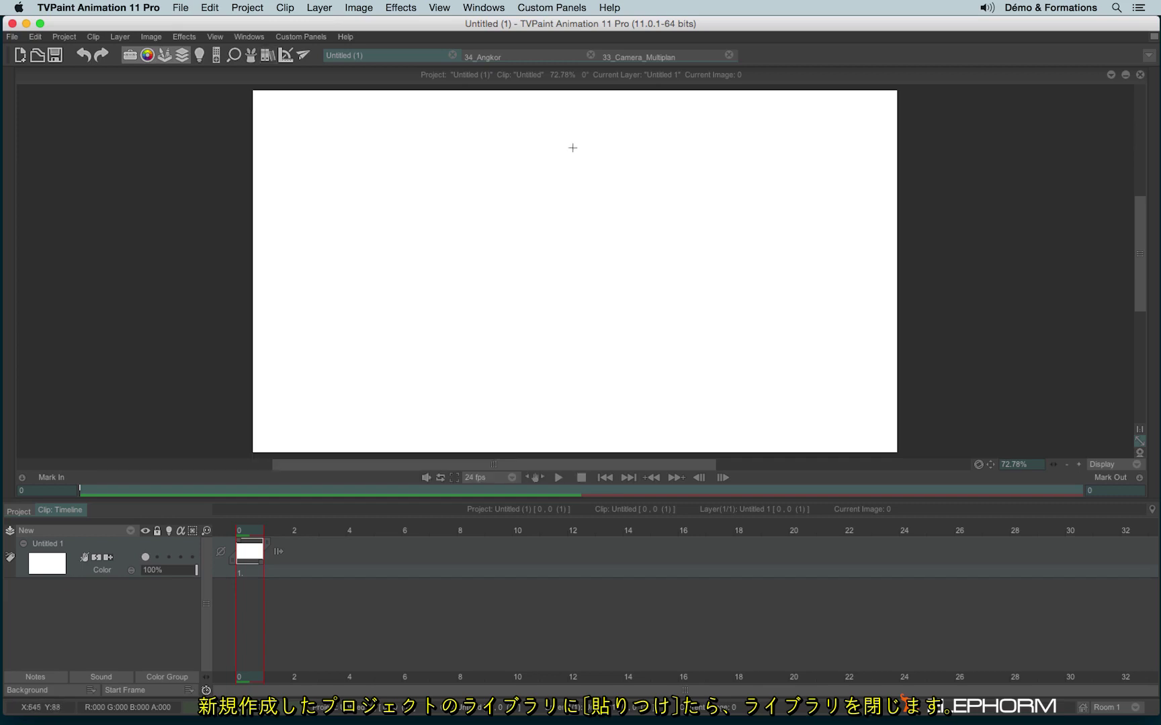
# Step: Extend the Untitled 1 layer in the timeline to a length of 90 frames
pyautogui.moveTo(206, 530); pyautogui.dragTo(181, 535)
pyautogui.moveTo(242, 566); pyautogui.dragTo(1065, 635)
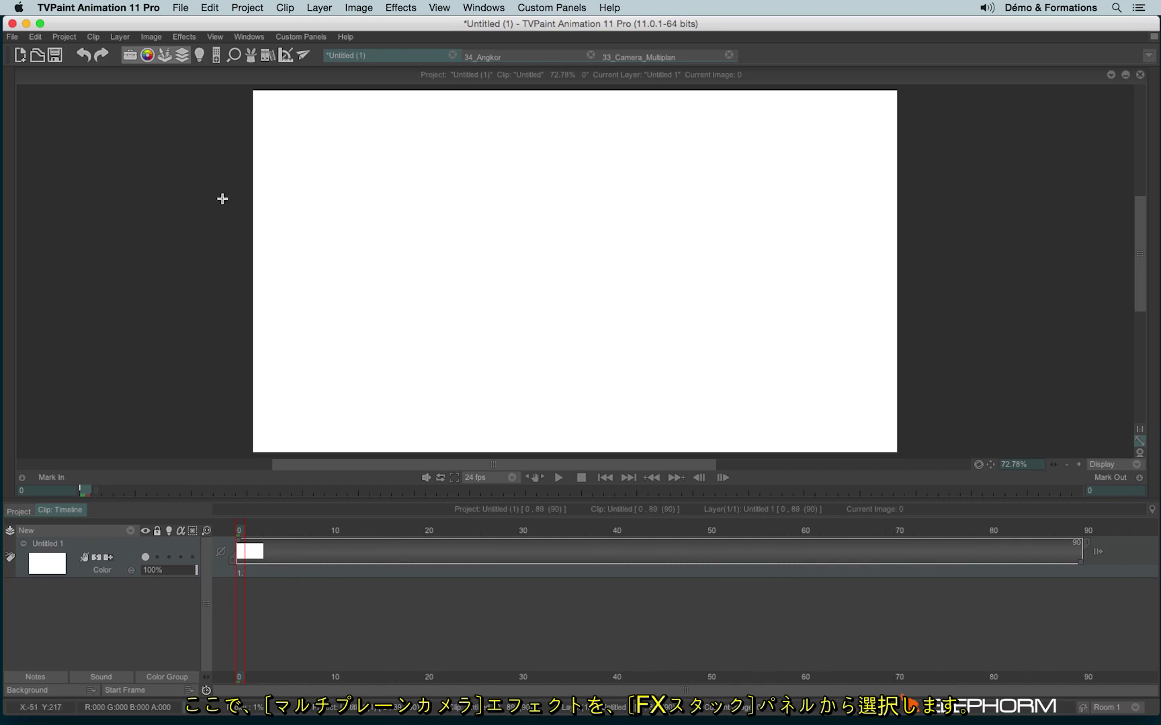
# Step: Add the Multi Plane Camera motion effect to the FX Stack
pyautogui.click(250, 59)
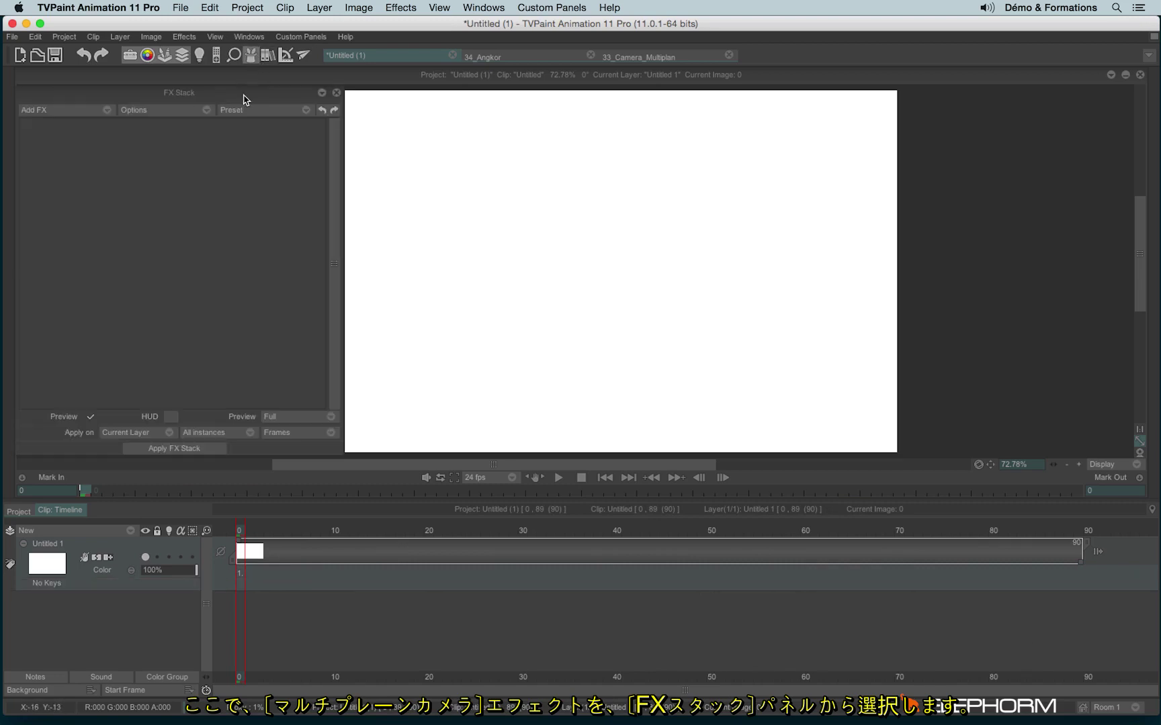
pyautogui.click(82, 112)
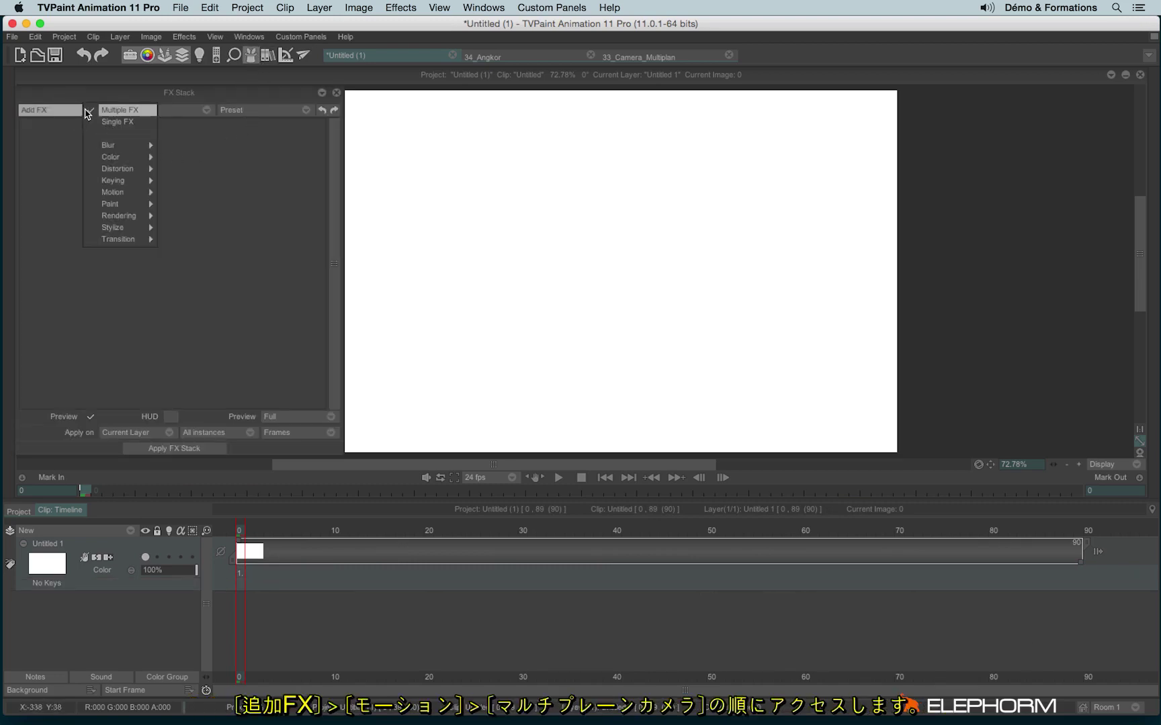
pyautogui.moveTo(126, 194)
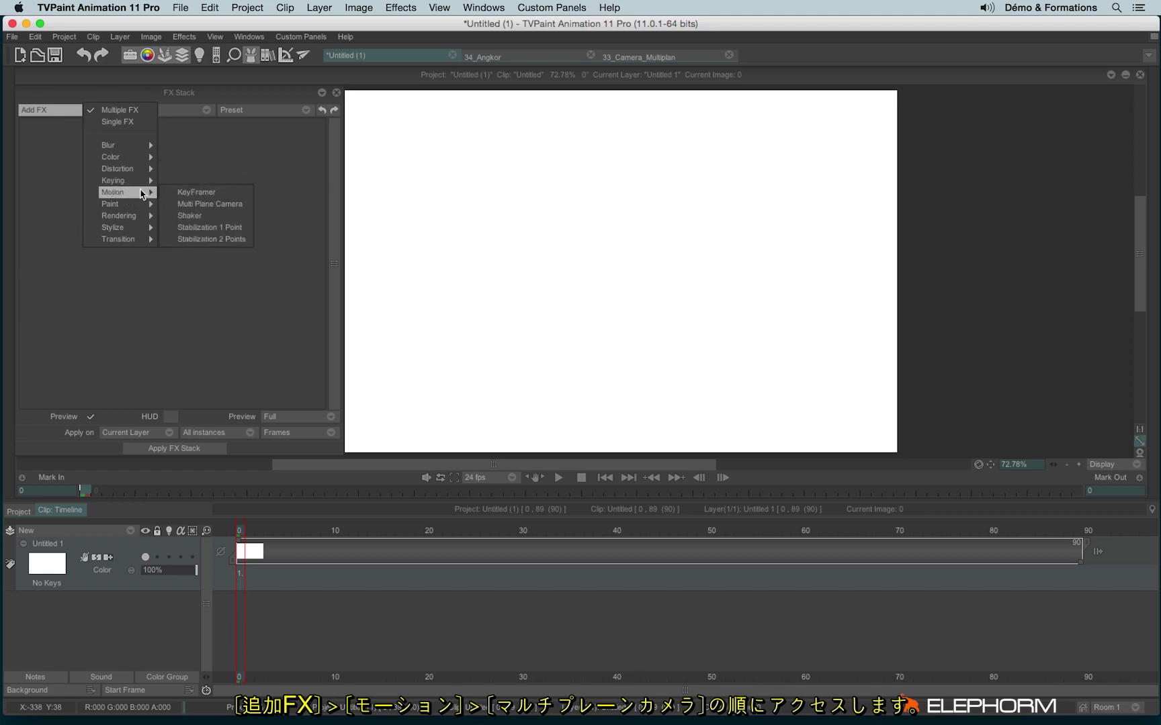
pyautogui.click(240, 213)
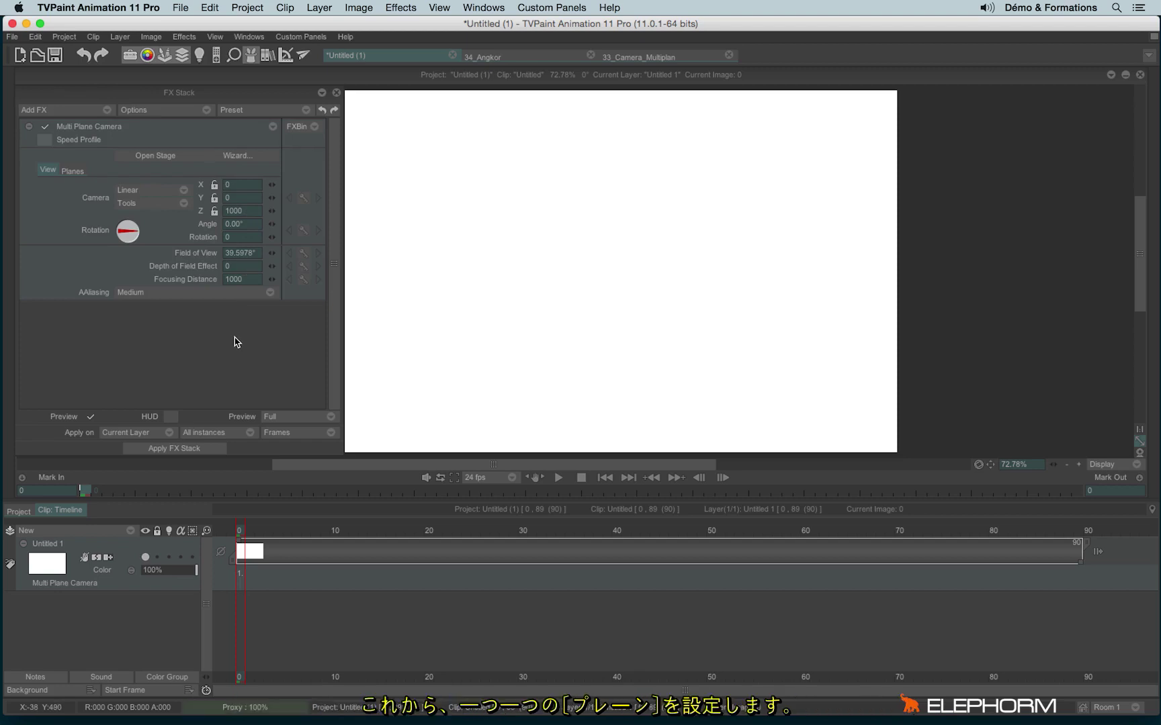
# Step: Create the first plane for the multiplane camera and set its source to the library's sky background image, Frame 0 (6)
pyautogui.click(76, 175)
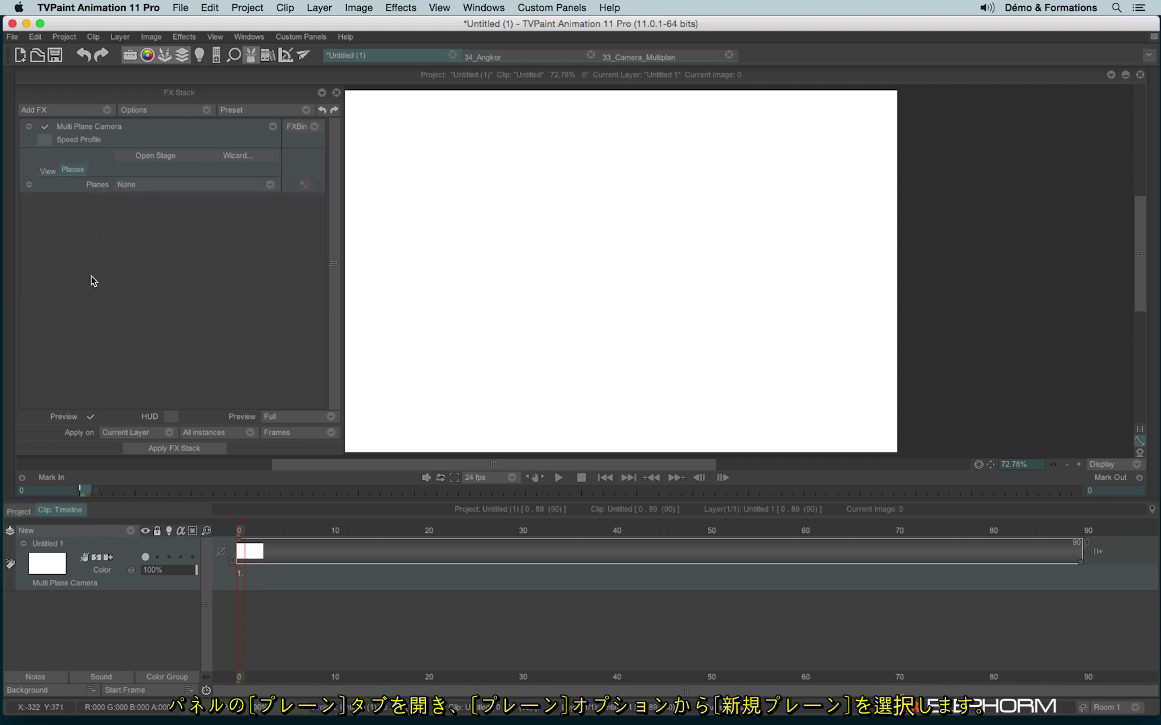
pyautogui.click(128, 185)
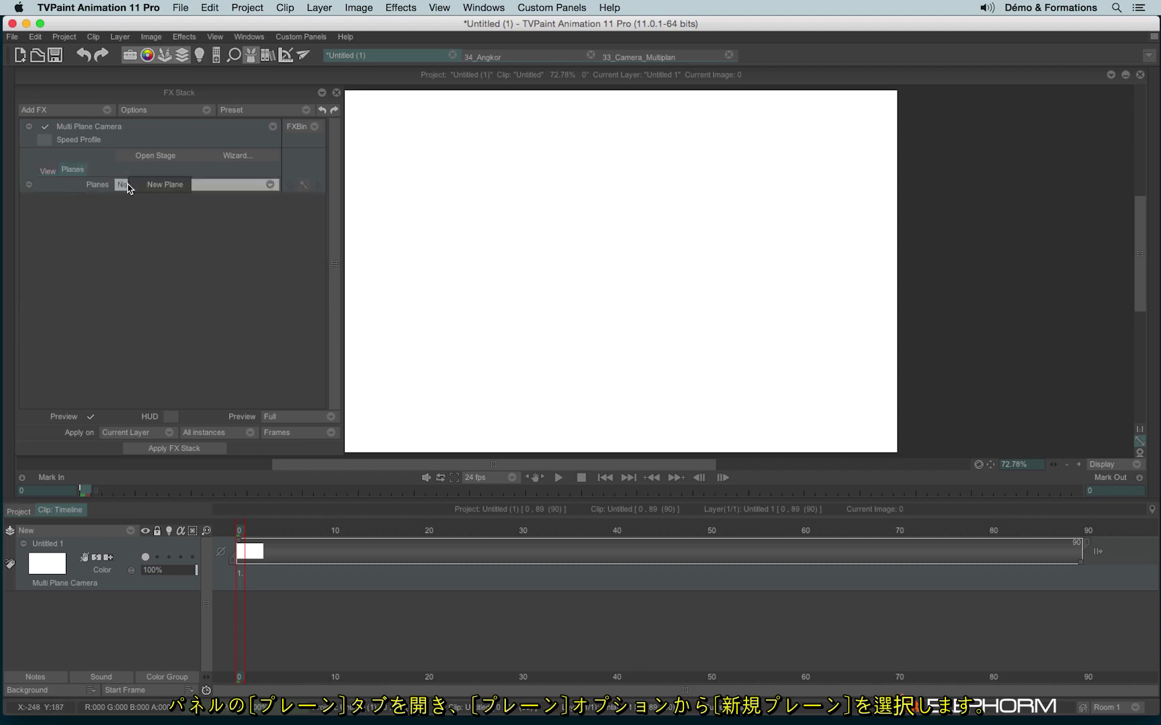
pyautogui.click(159, 188)
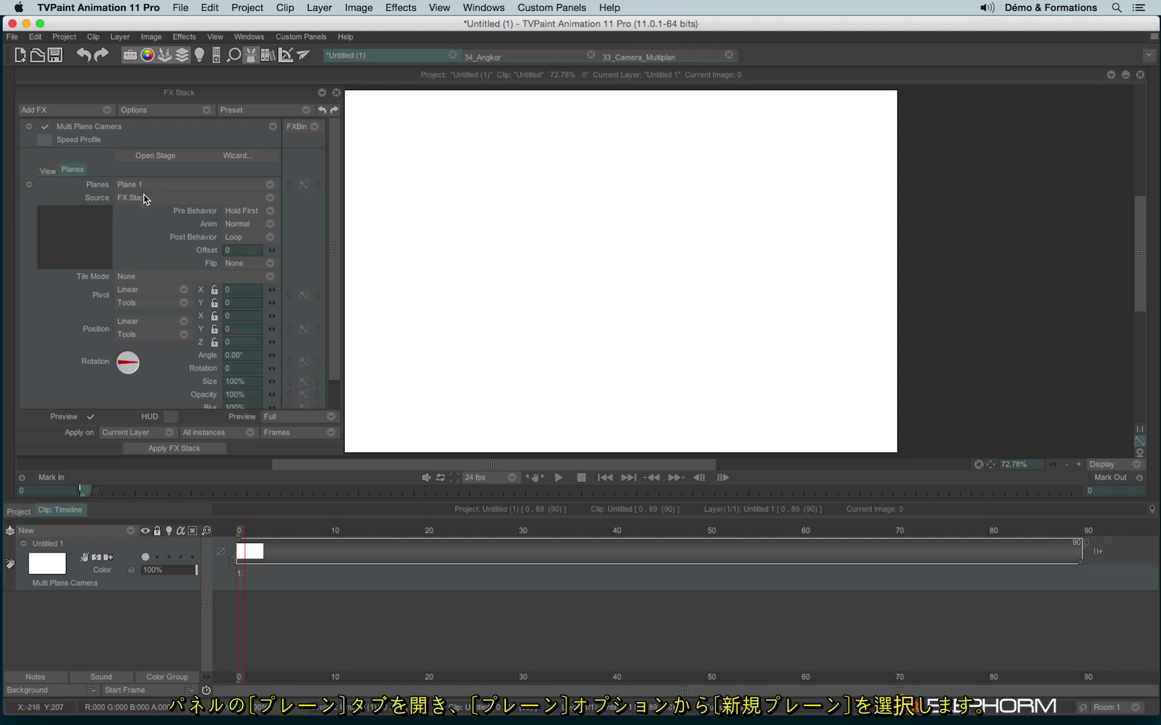
pyautogui.click(132, 201)
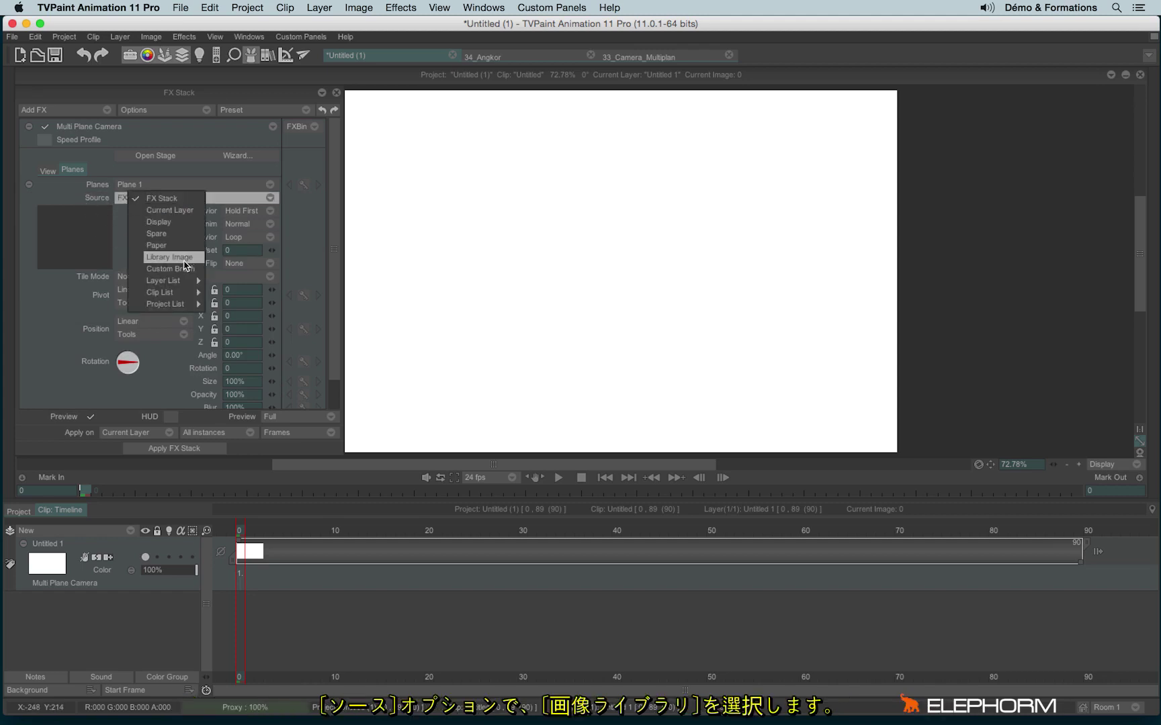
pyautogui.click(184, 260)
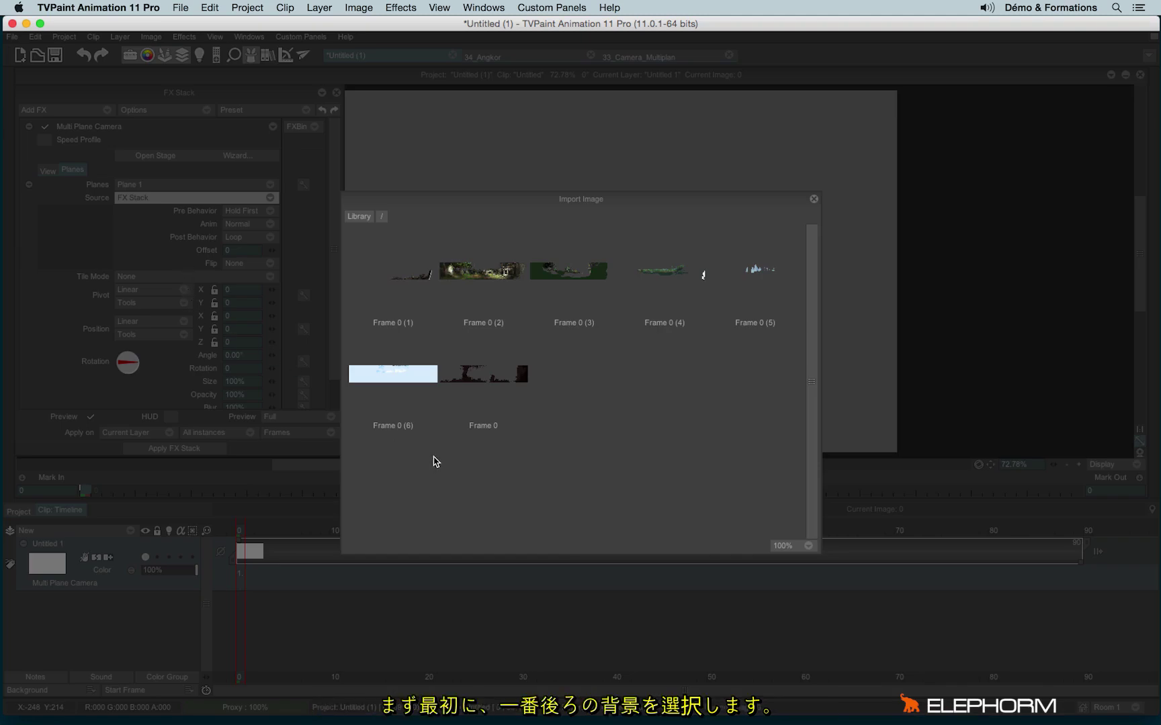
pyautogui.click(386, 384)
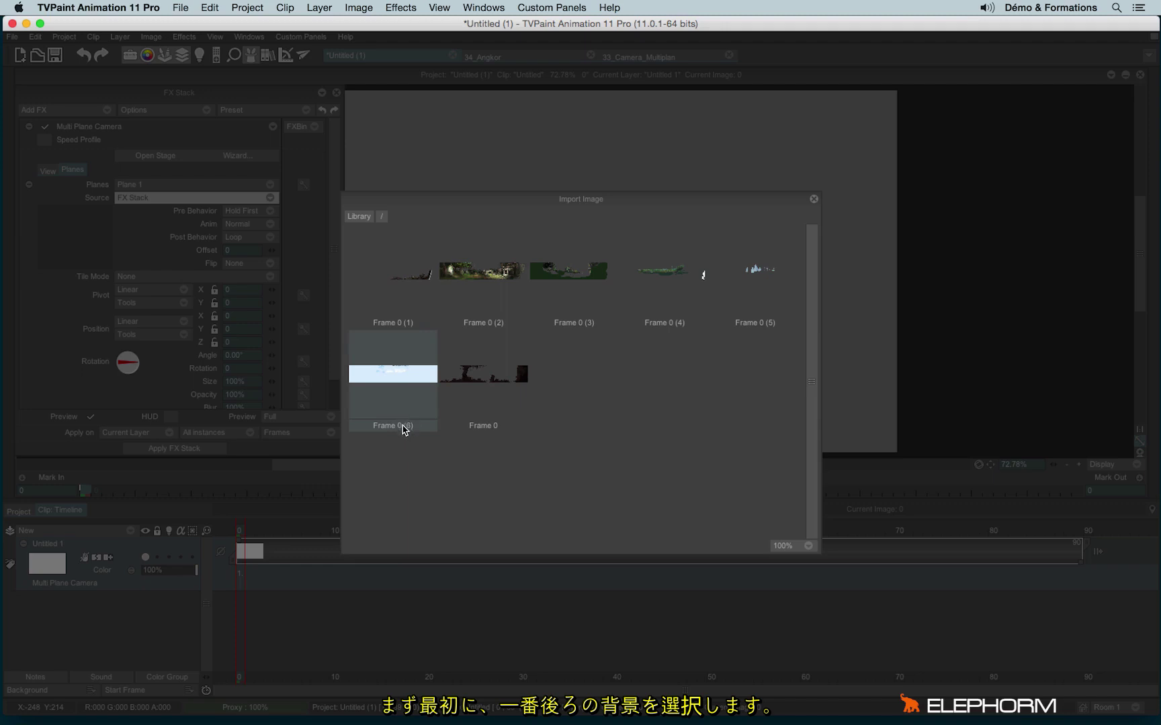
pyautogui.doubleClick(395, 394)
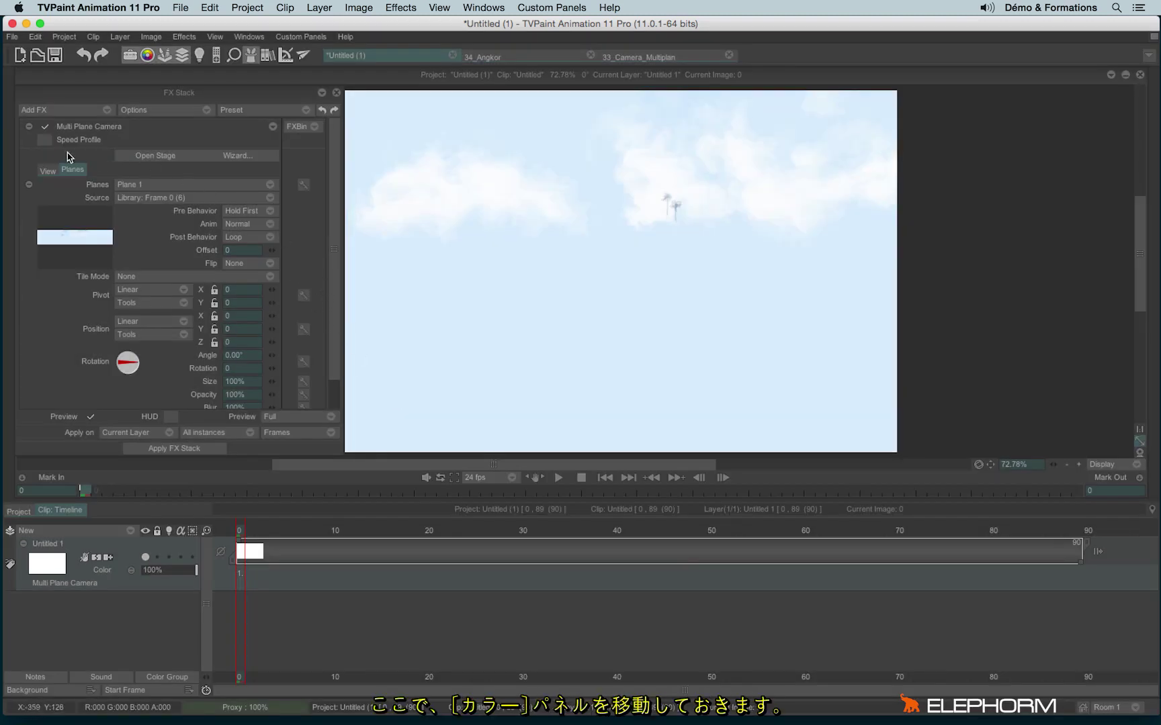
# Step: Move the Color Panel to the empty area beside the canvas and set the sky plane's Z position to -100
pyautogui.moveTo(7, 192)
pyautogui.moveTo(42, 159); pyautogui.dragTo(950, 102)
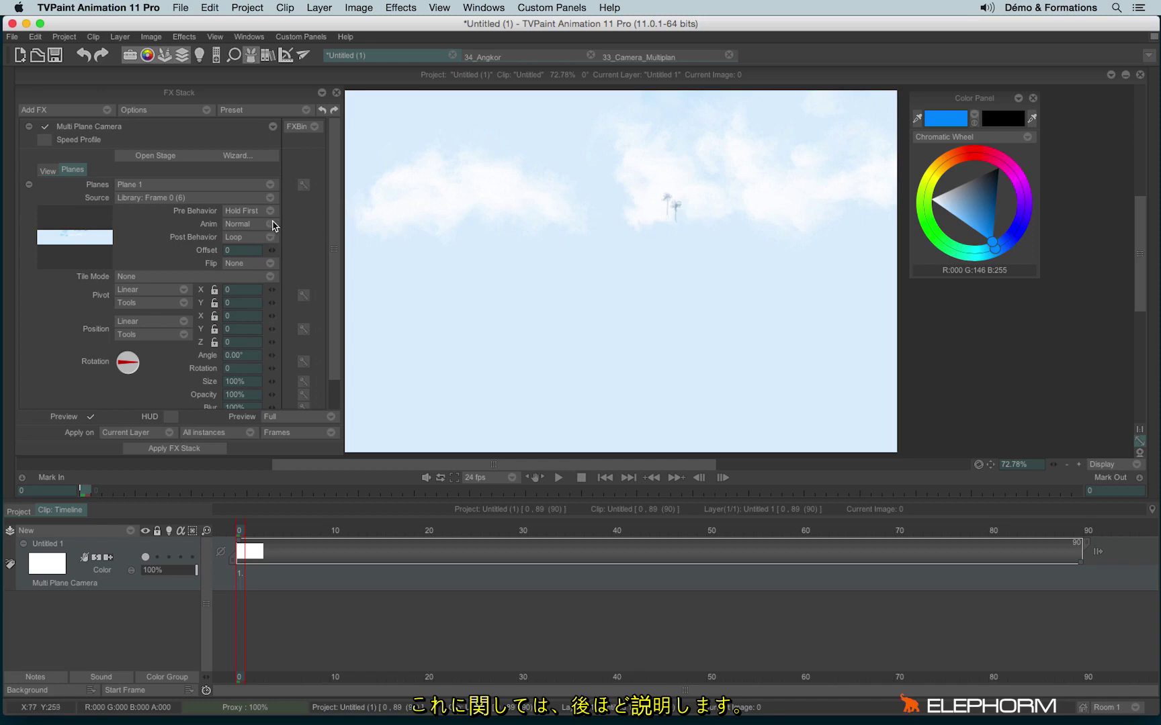
pyautogui.moveTo(338, 238); pyautogui.dragTo(343, 280)
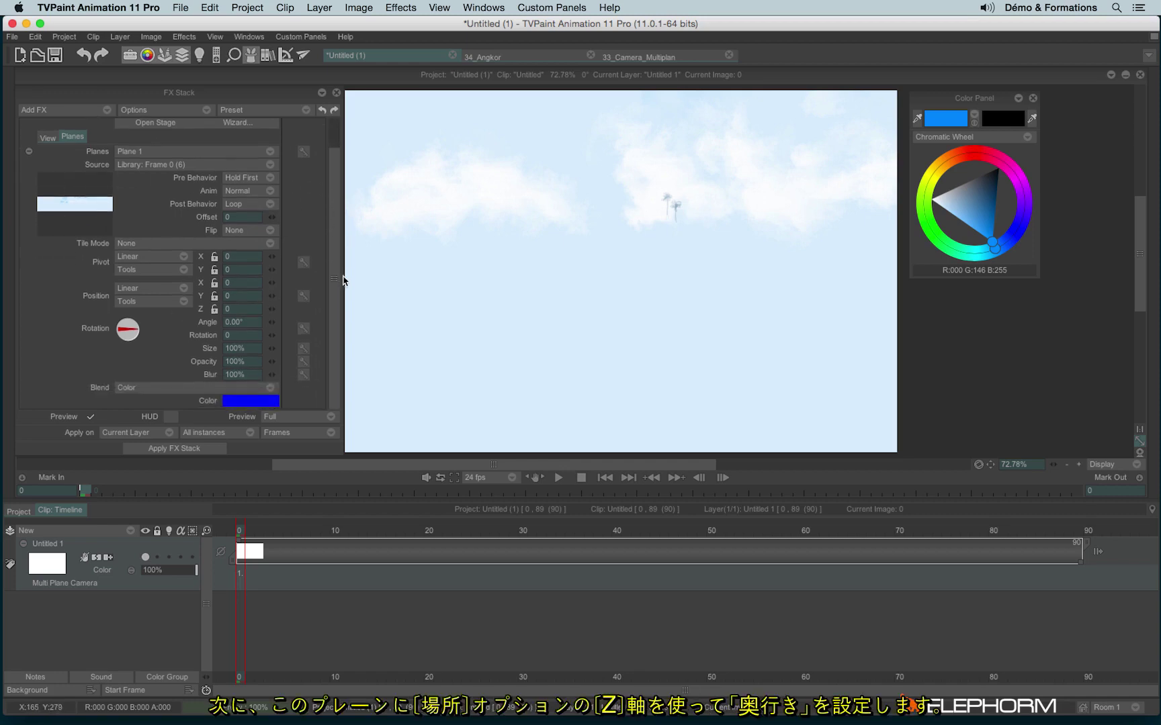
pyautogui.click(237, 310)
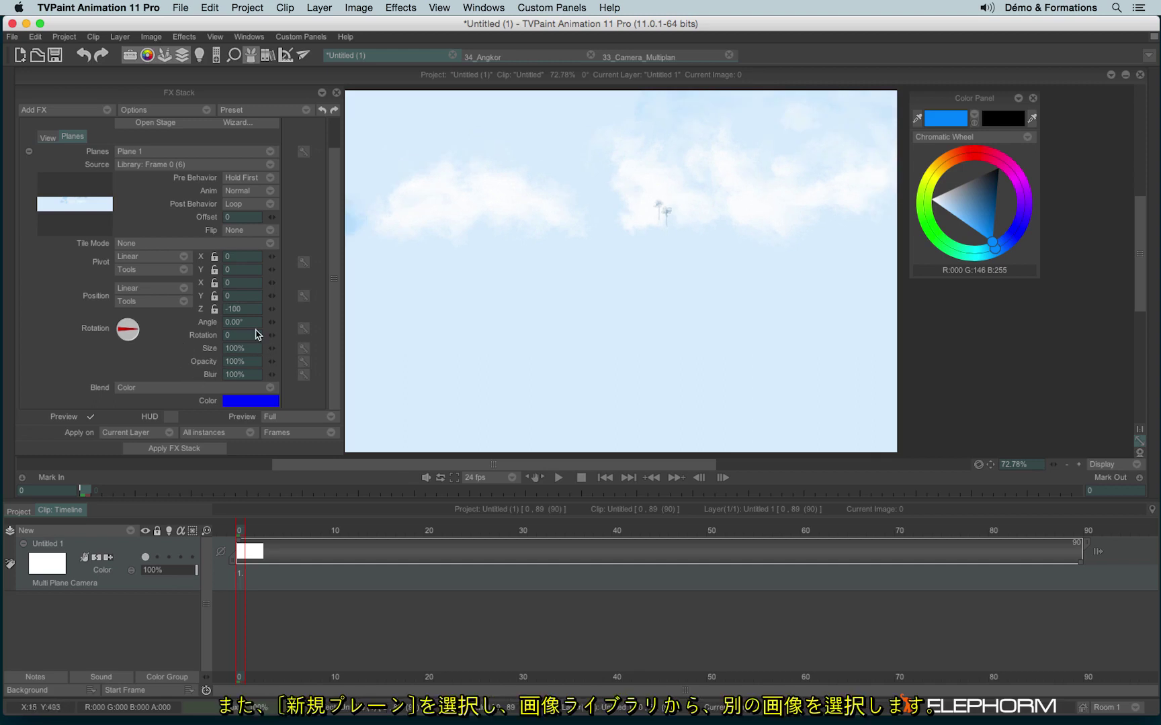
# Step: Create a second plane and set its source to the temple towers image, Frame 0 (5), from the image library
pyautogui.click(137, 158)
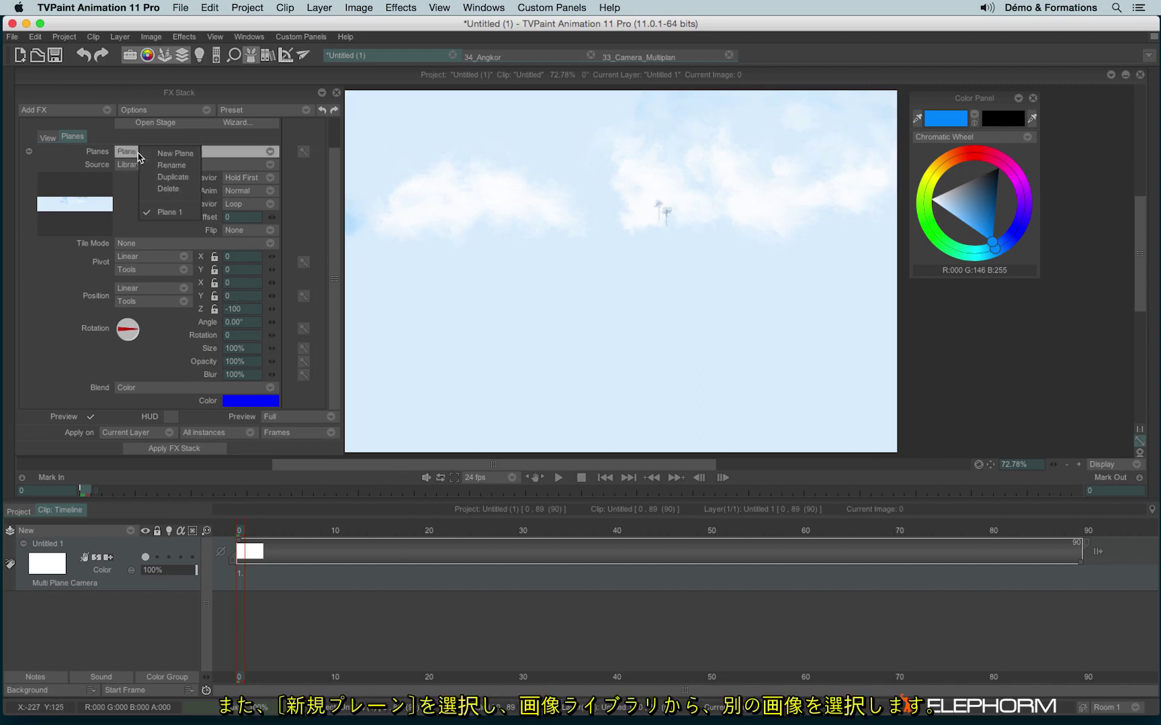
pyautogui.click(173, 155)
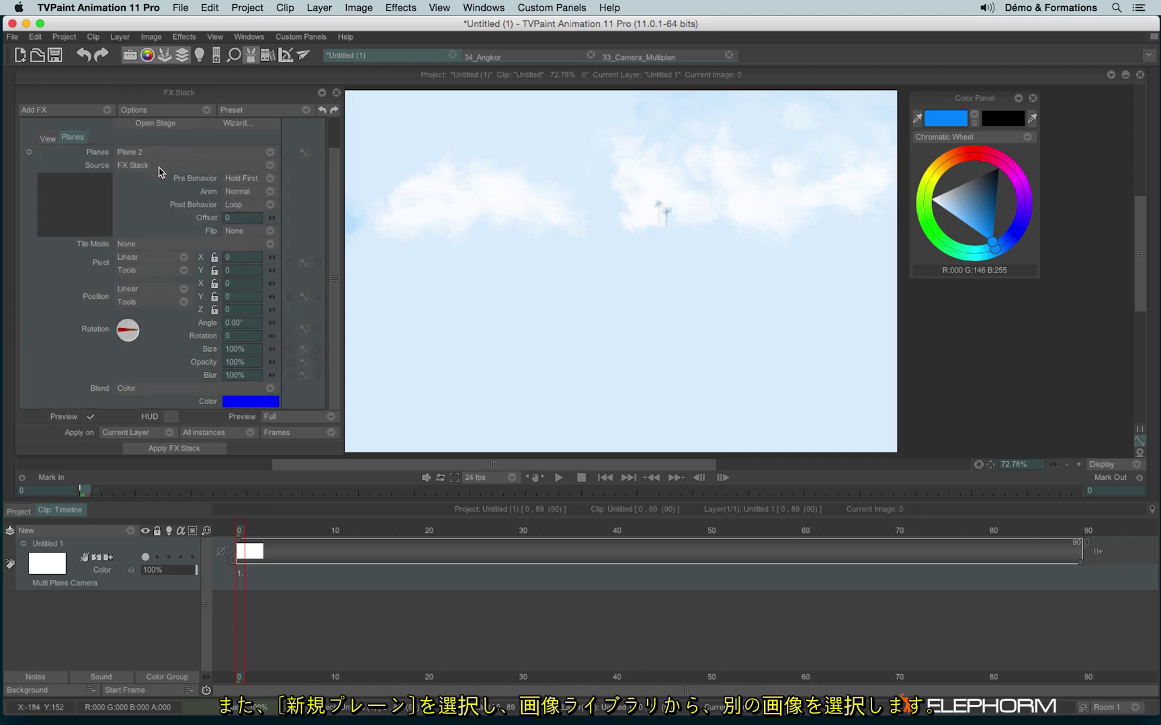
pyautogui.click(159, 167)
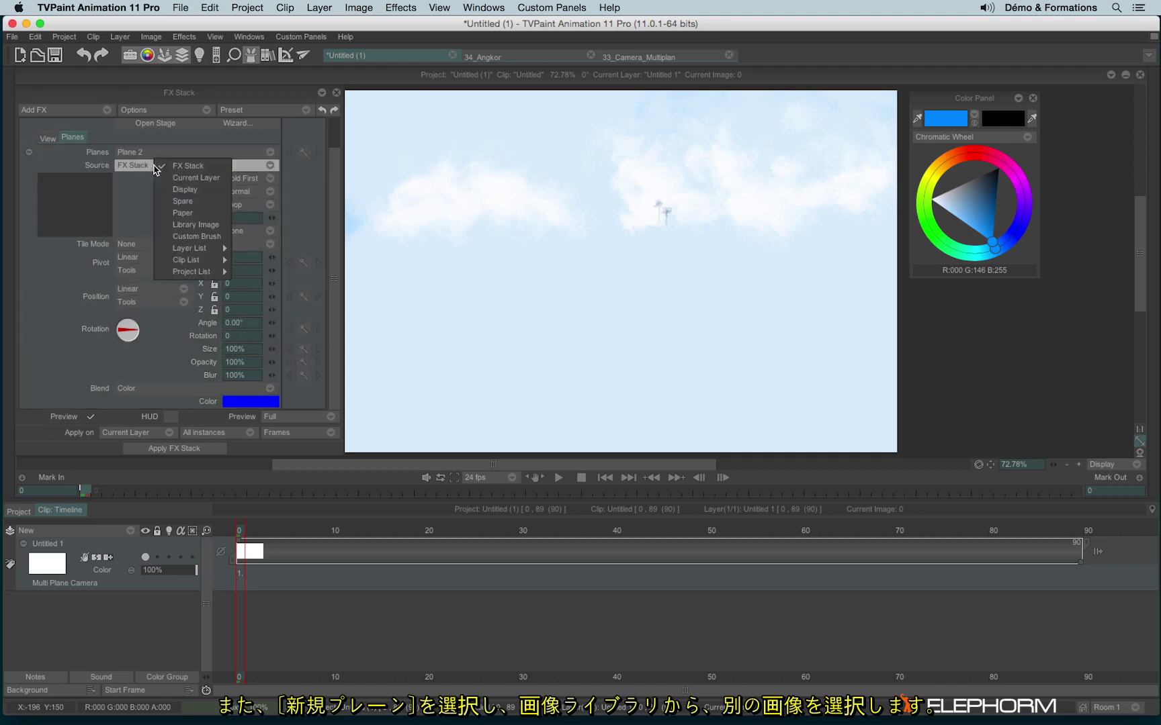
pyautogui.click(191, 226)
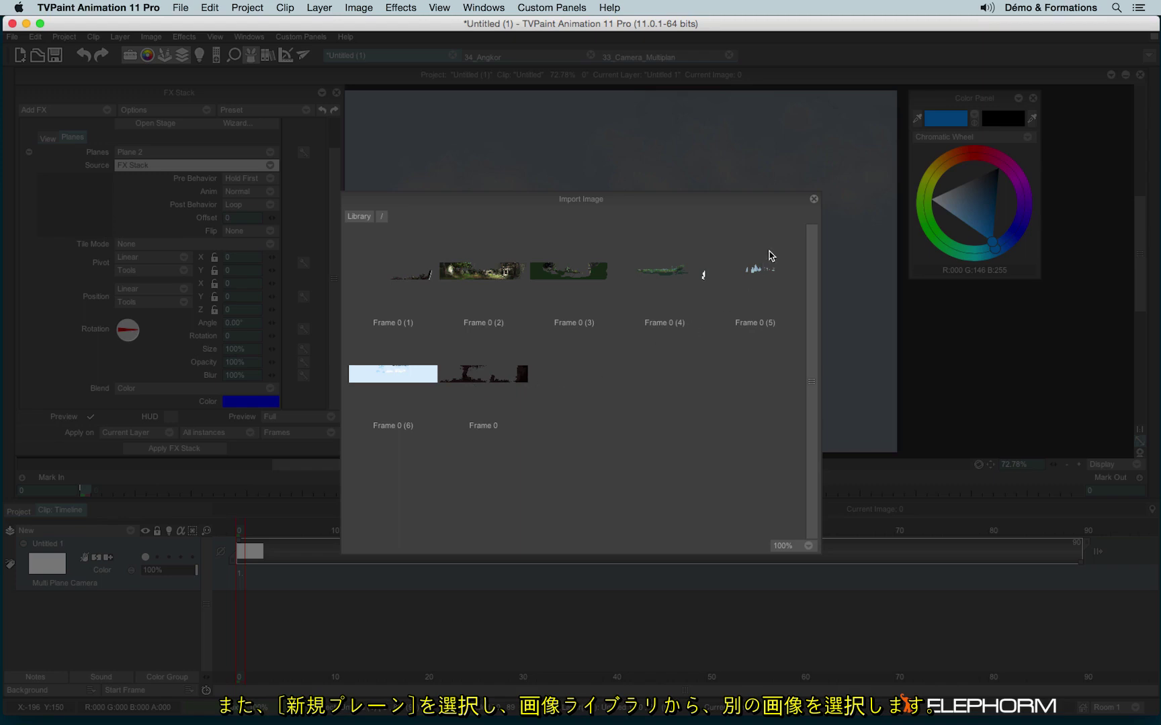
pyautogui.click(757, 272)
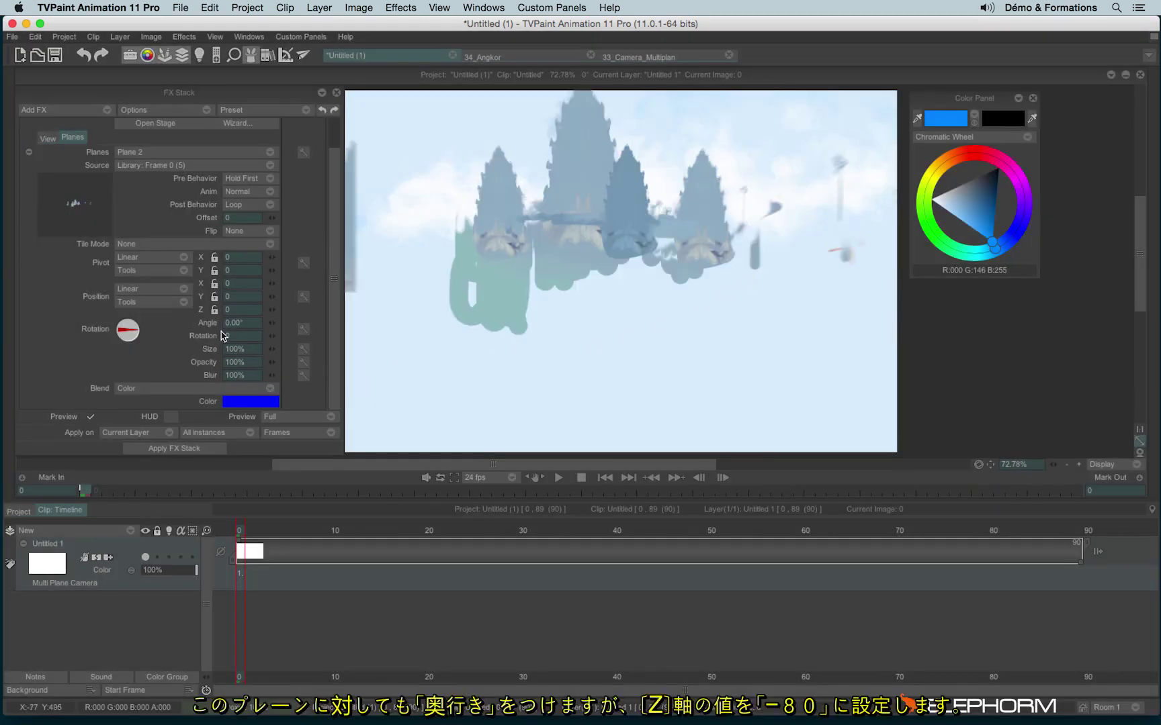
# Step: Set the temple plane's Z position to -80 and change its identification color to purple
pyautogui.click(243, 311)
pyautogui.write('-80')
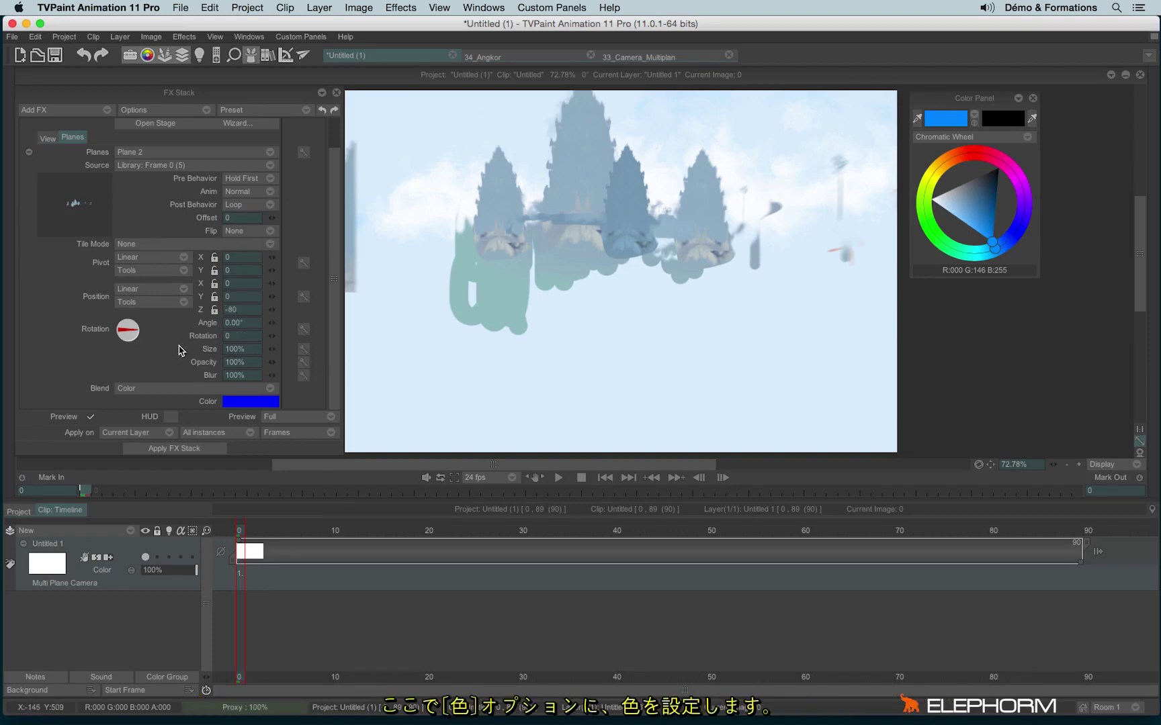
pyautogui.press('Return')
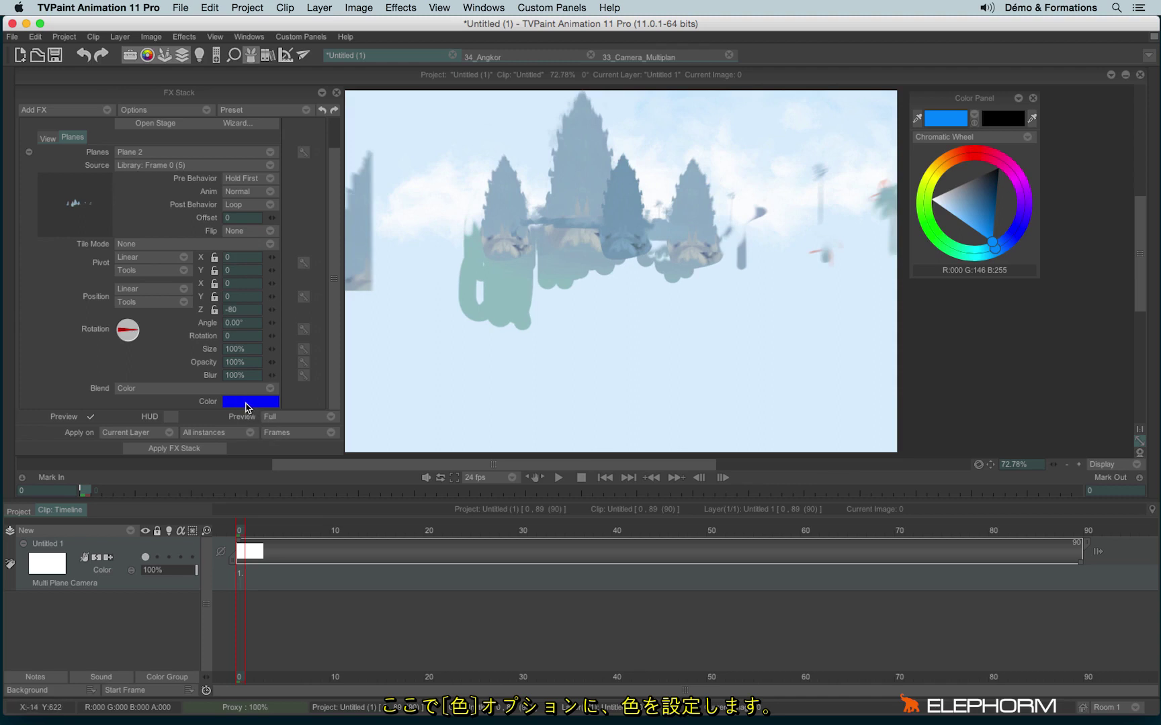
pyautogui.click(244, 406)
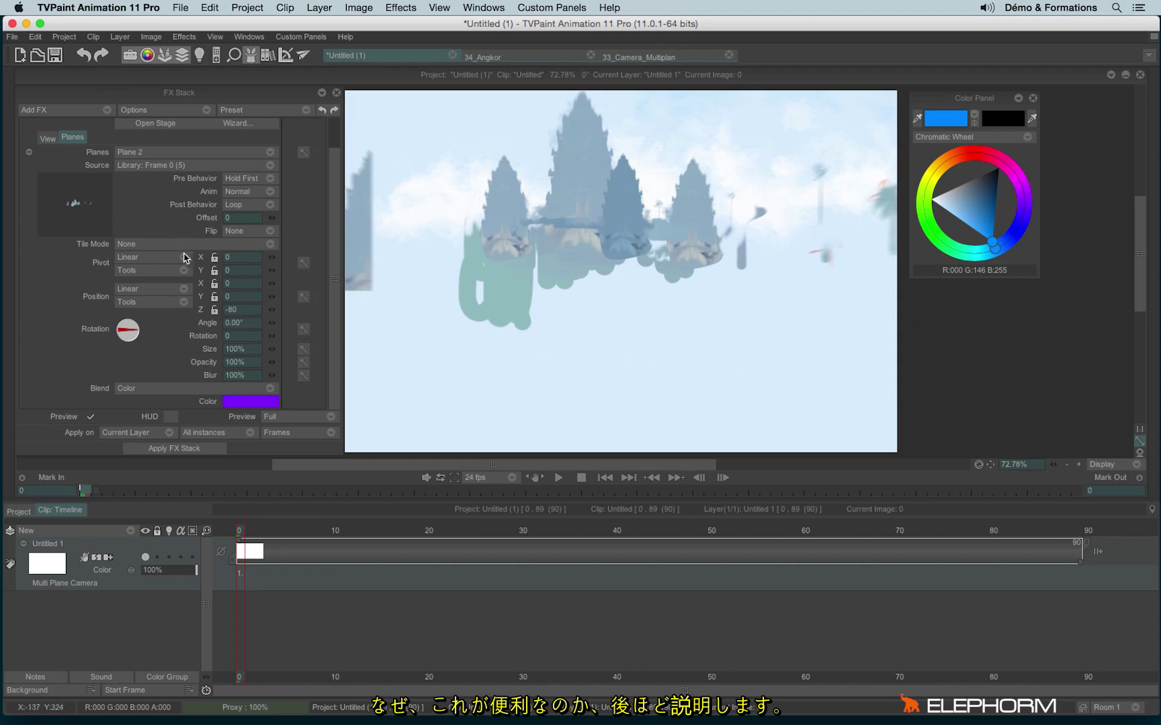
# Step: Create a third plane and set its source to the distant jungle image, Frame 0 (4), from the image library
pyautogui.click(167, 150)
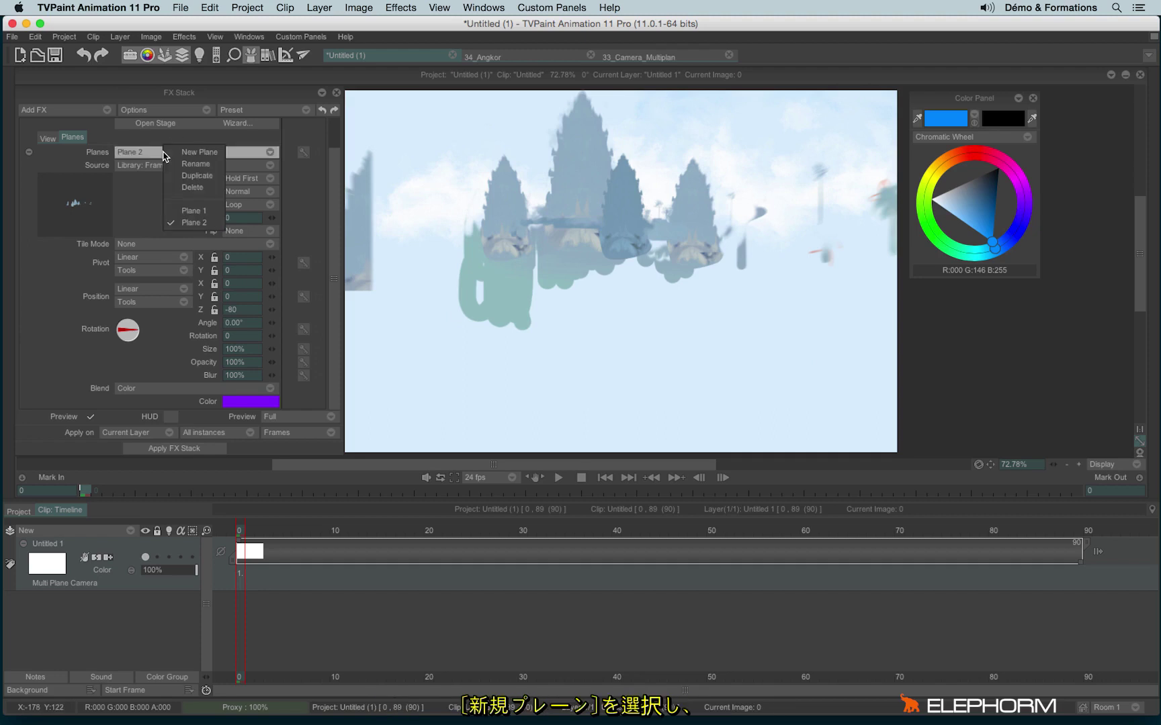
pyautogui.click(184, 155)
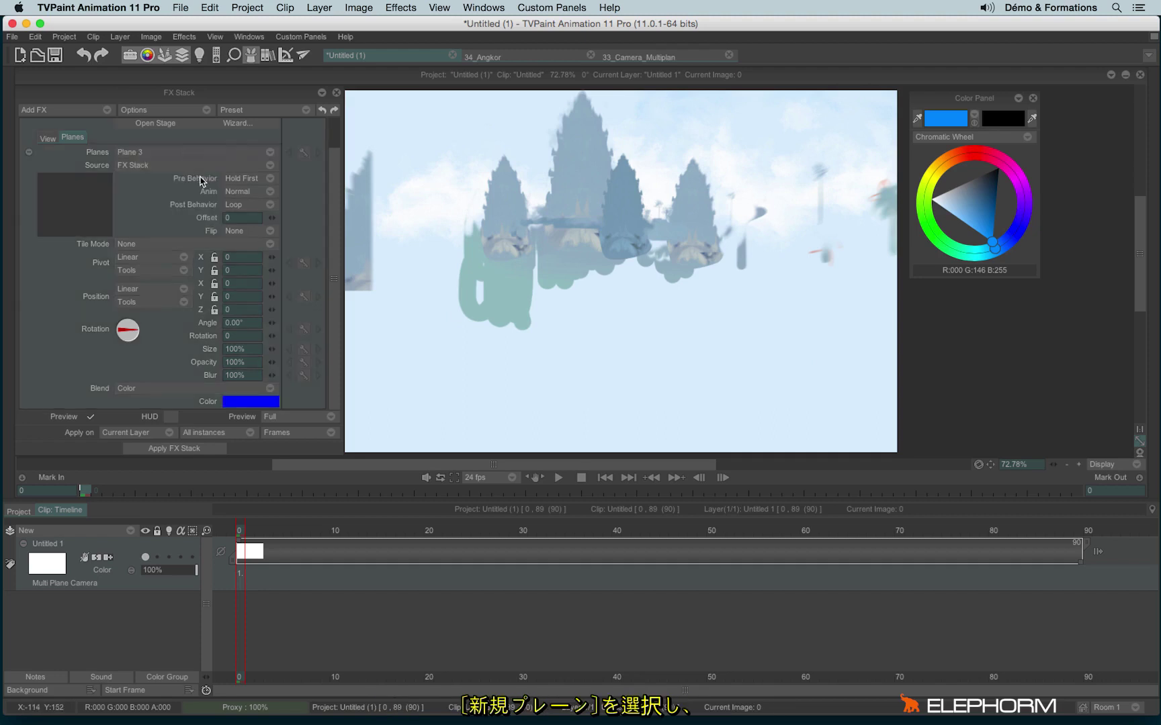
pyautogui.click(161, 168)
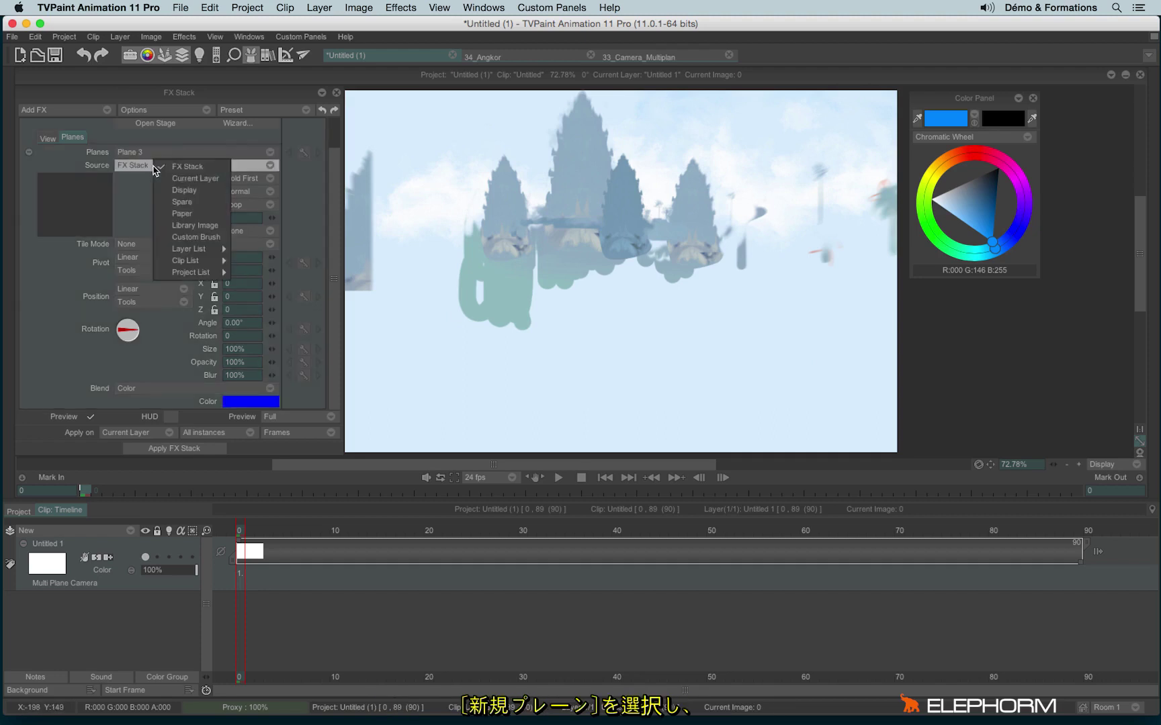
pyautogui.click(202, 227)
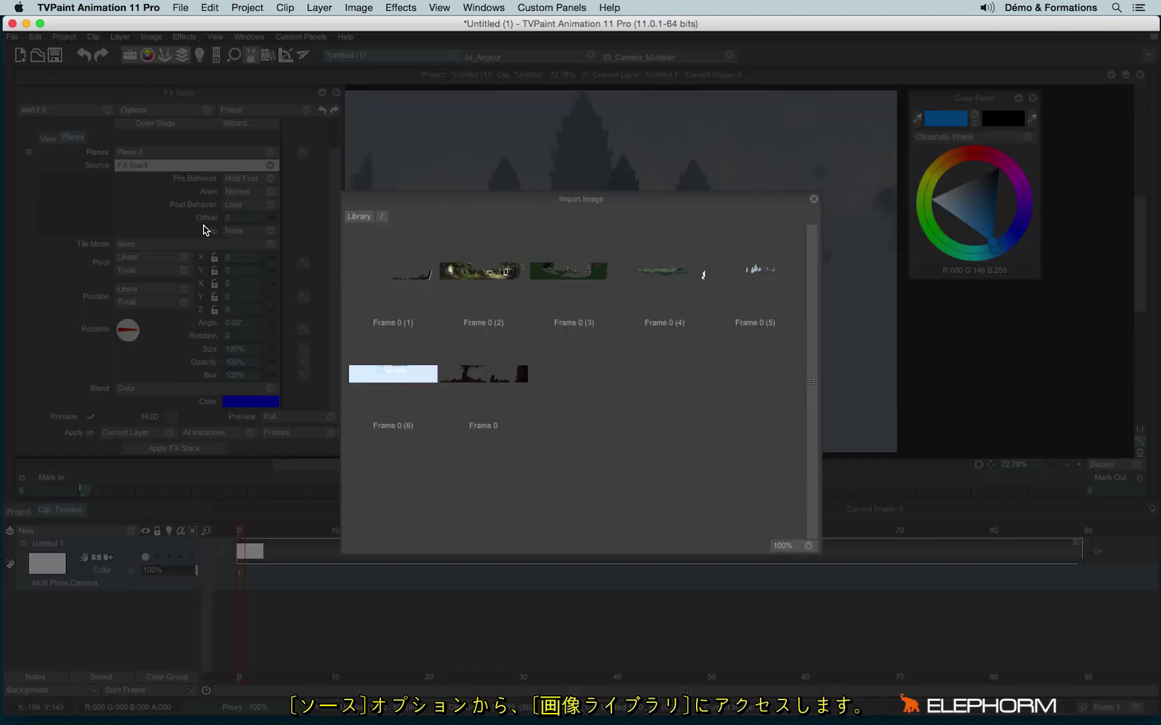
pyautogui.click(659, 291)
pyautogui.doubleClick(661, 281)
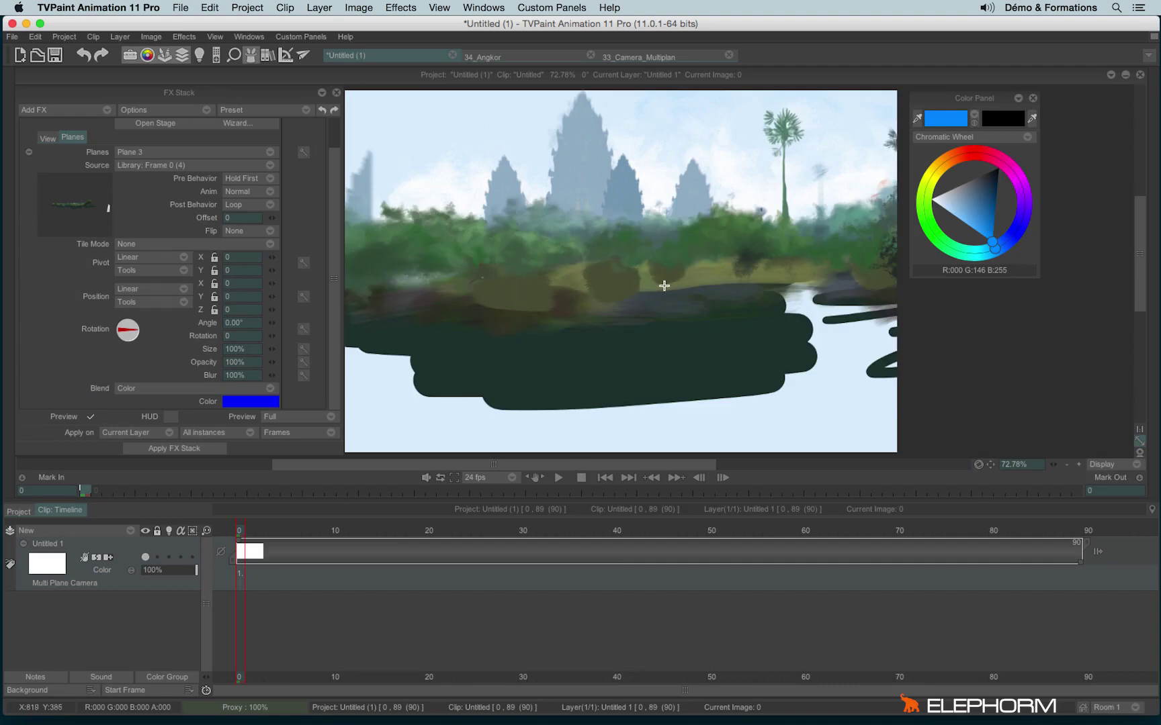
# Step: Change the third plane's identification color to magenta and set its Z position to -60
pyautogui.moveTo(243, 406); pyautogui.dragTo(1009, 186)
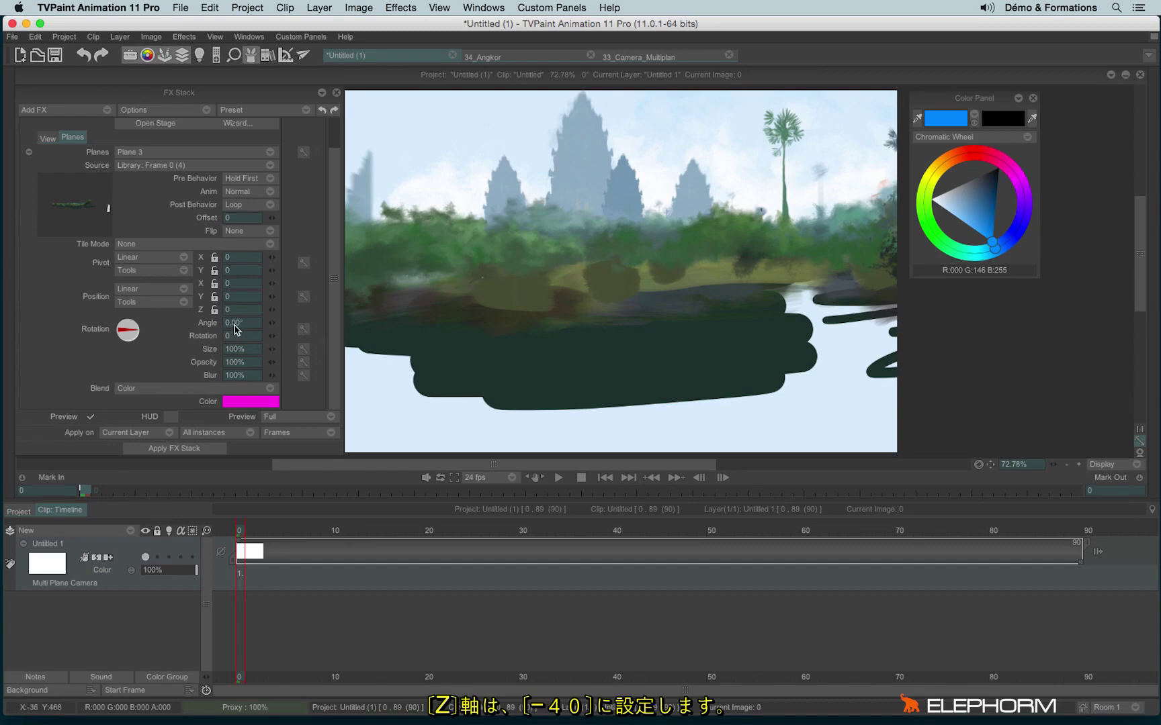
pyautogui.click(253, 309)
pyautogui.write('-40')
pyautogui.press('Return')
# Step: Create a fourth plane and set its source to the dark foliage image, Frame 0 (3), from the image library
pyautogui.click(200, 152)
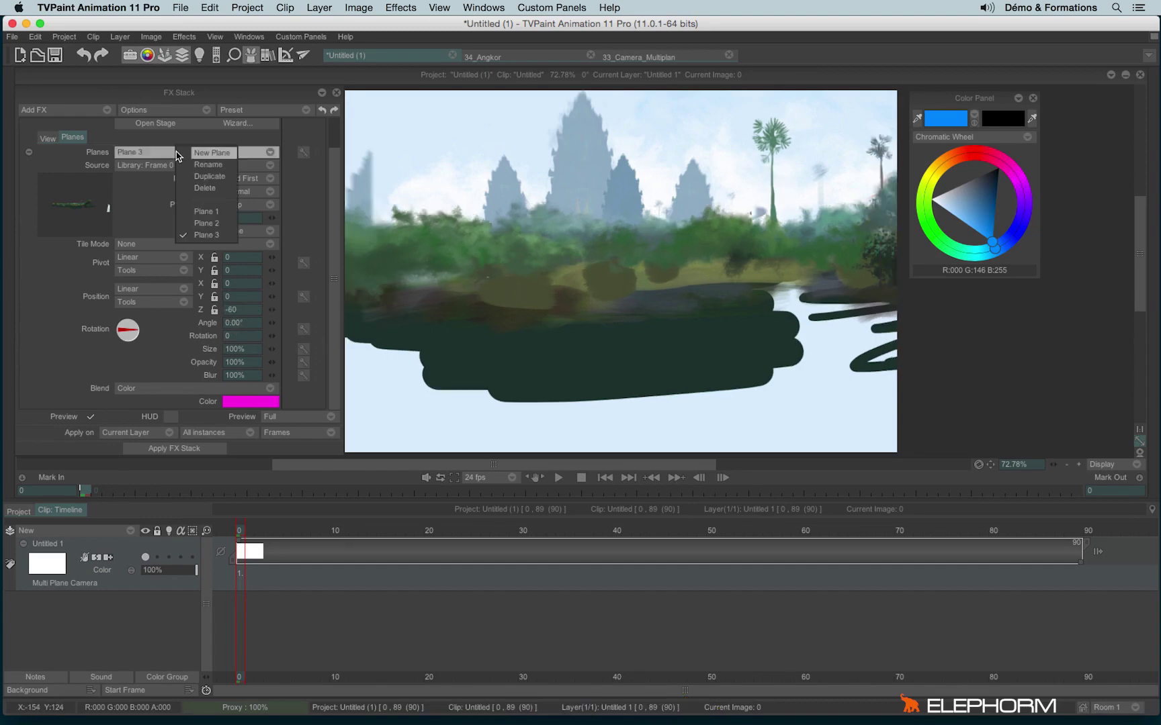
pyautogui.click(202, 166)
pyautogui.click(200, 165)
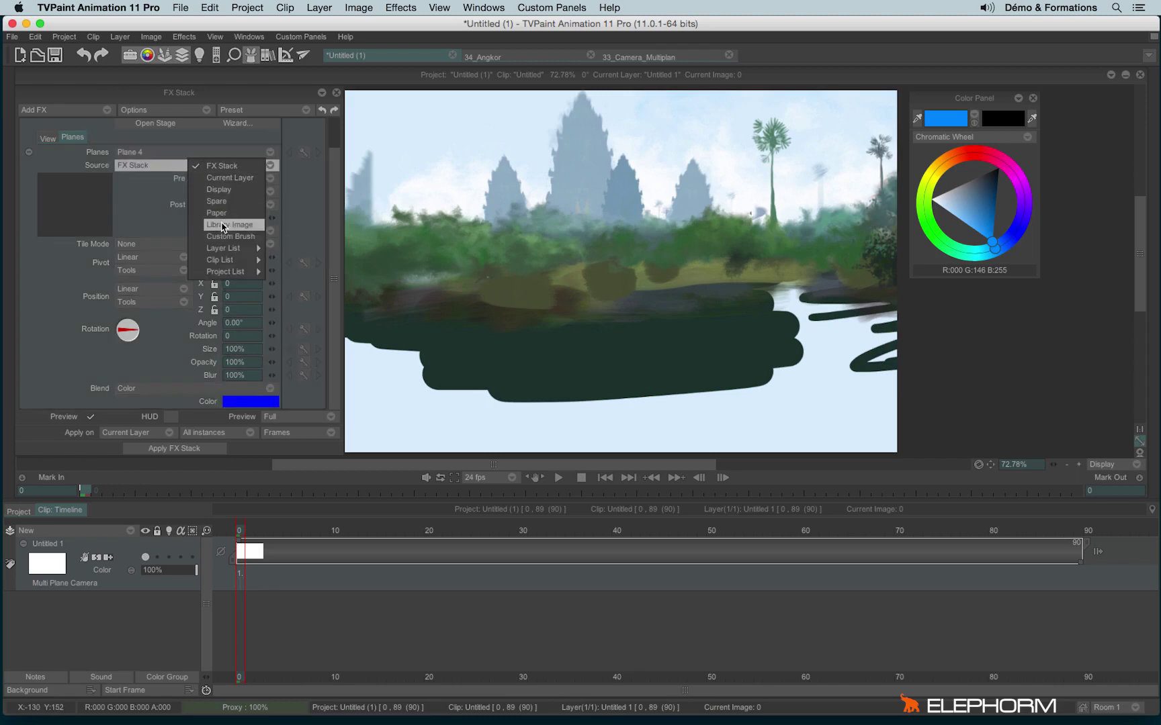
pyautogui.click(225, 228)
pyautogui.click(550, 273)
# Step: Set the fourth plane's Z position to -40 and pick a new identification color for it from the color wheel
pyautogui.click(257, 307)
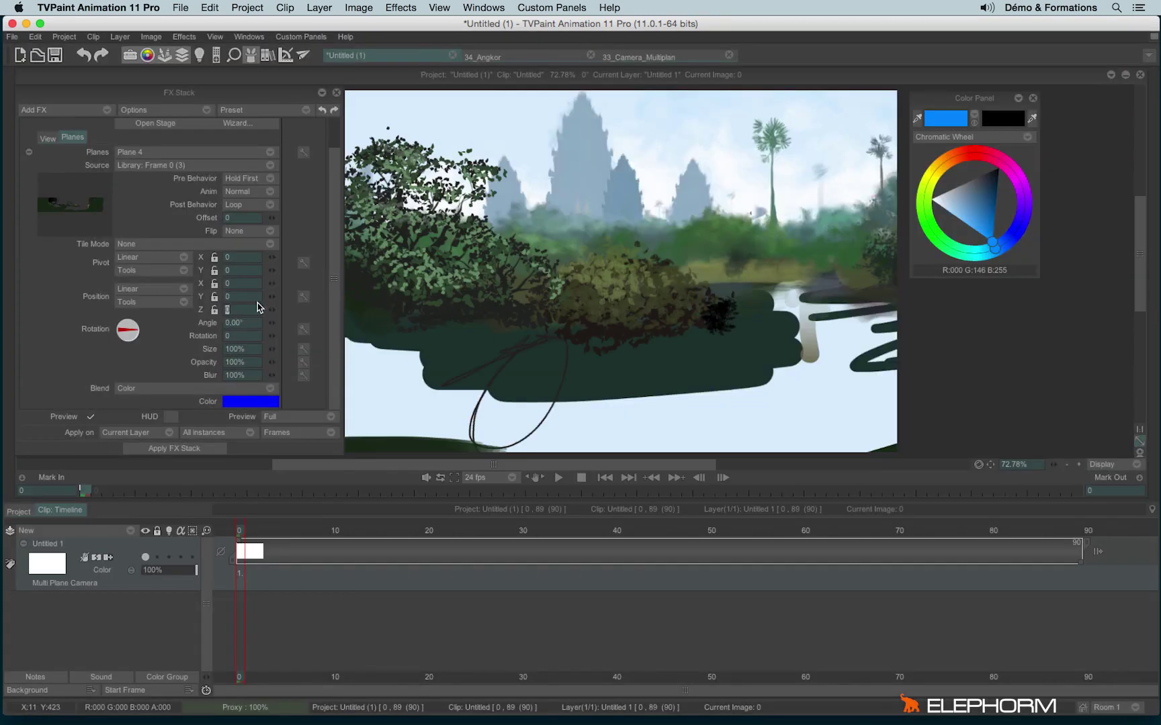
pyautogui.press('Return')
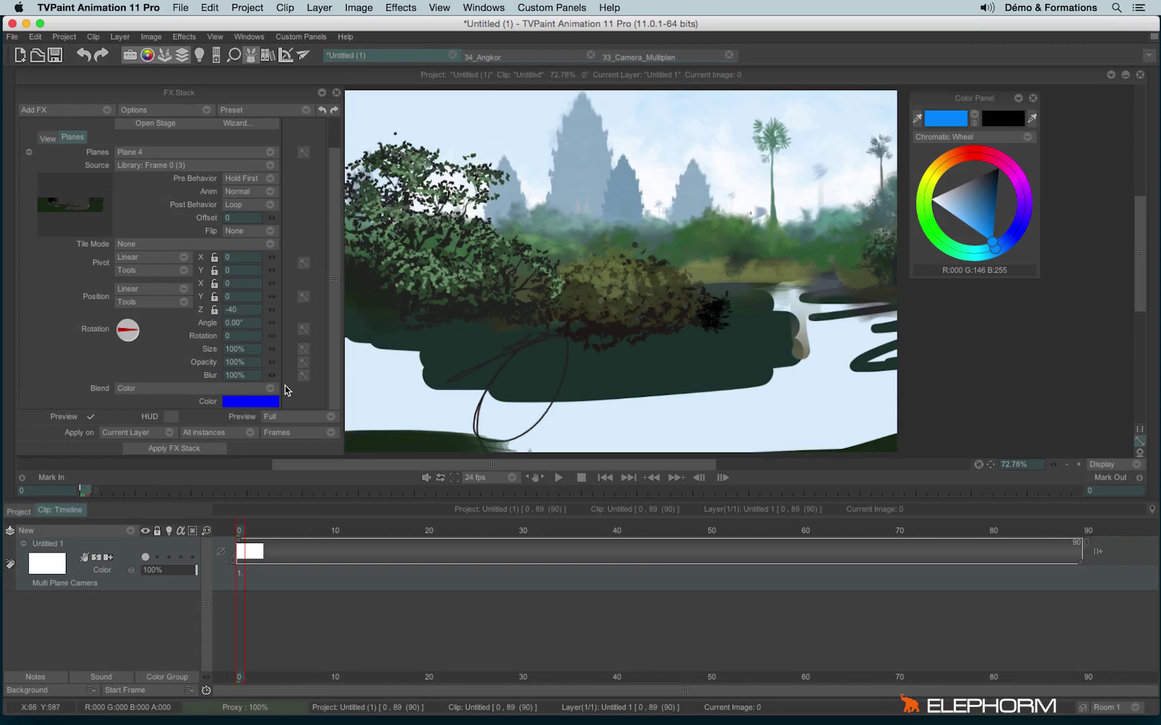
pyautogui.click(250, 402)
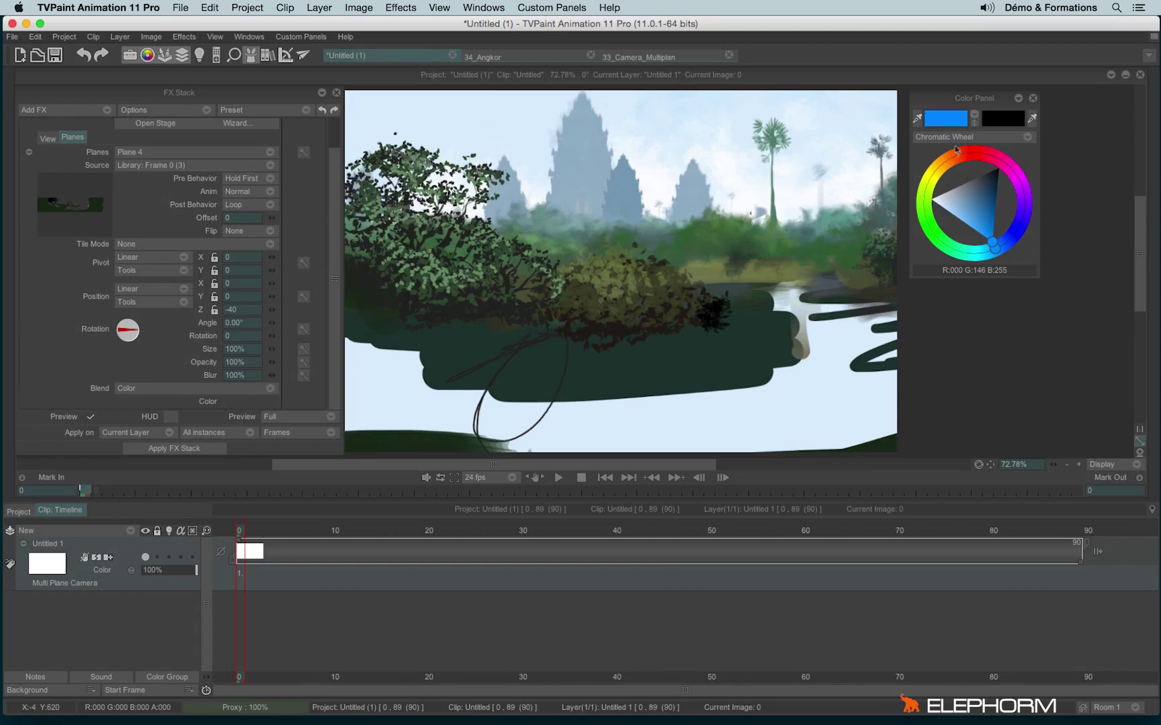
# Step: Create a fifth plane and set its source to the stone ruins image, Frame 0 (2), from the image library
pyautogui.click(176, 154)
pyautogui.click(189, 165)
pyautogui.click(174, 168)
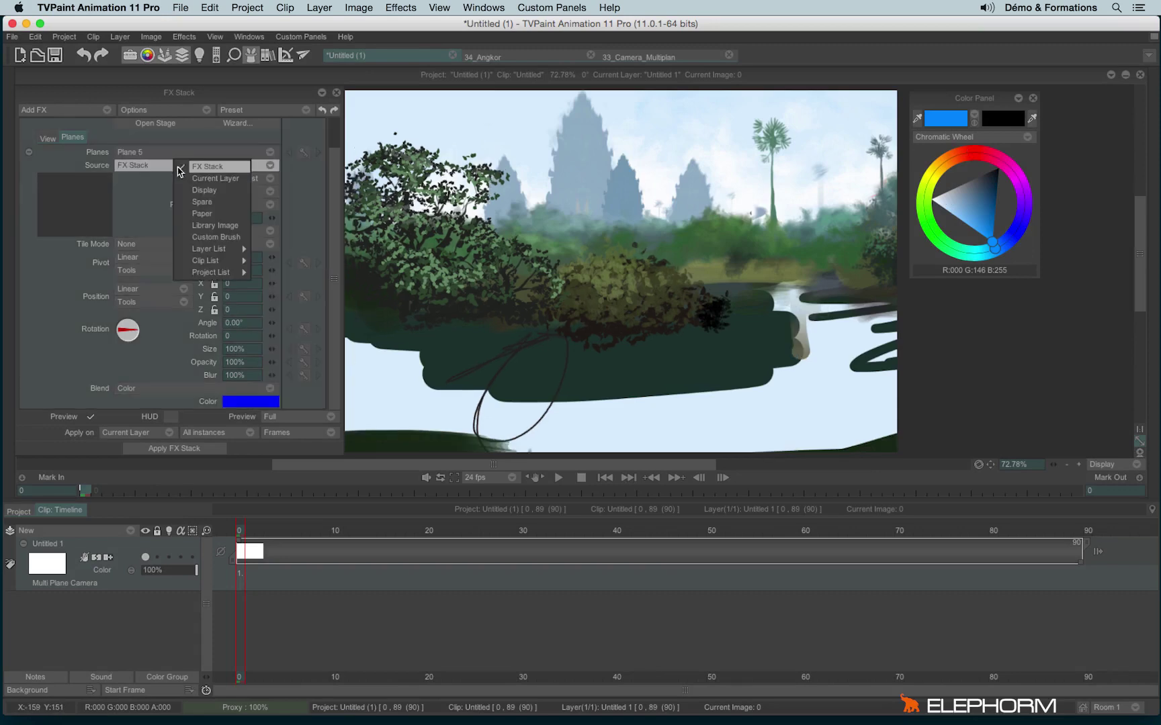
pyautogui.click(200, 224)
pyautogui.click(469, 274)
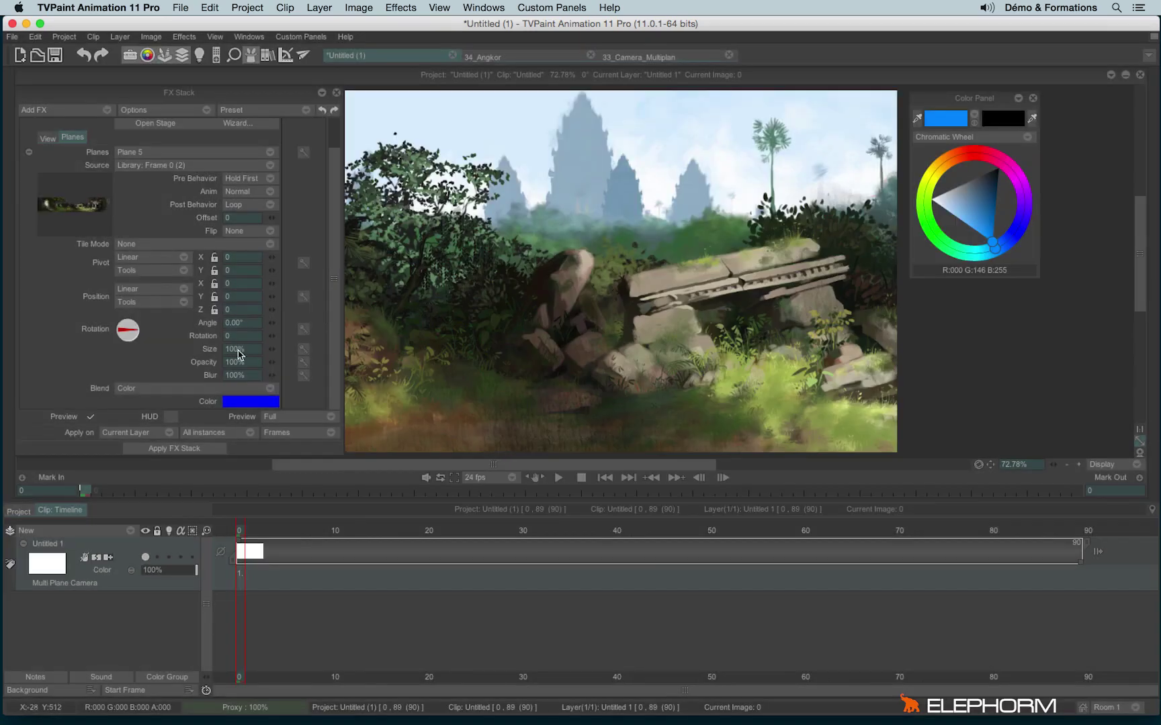
# Step: Set the ruins plane's Z position to -20 and change its identification color to yellow
pyautogui.click(240, 314)
pyautogui.write('-20')
pyautogui.press('Return')
pyautogui.click(248, 402)
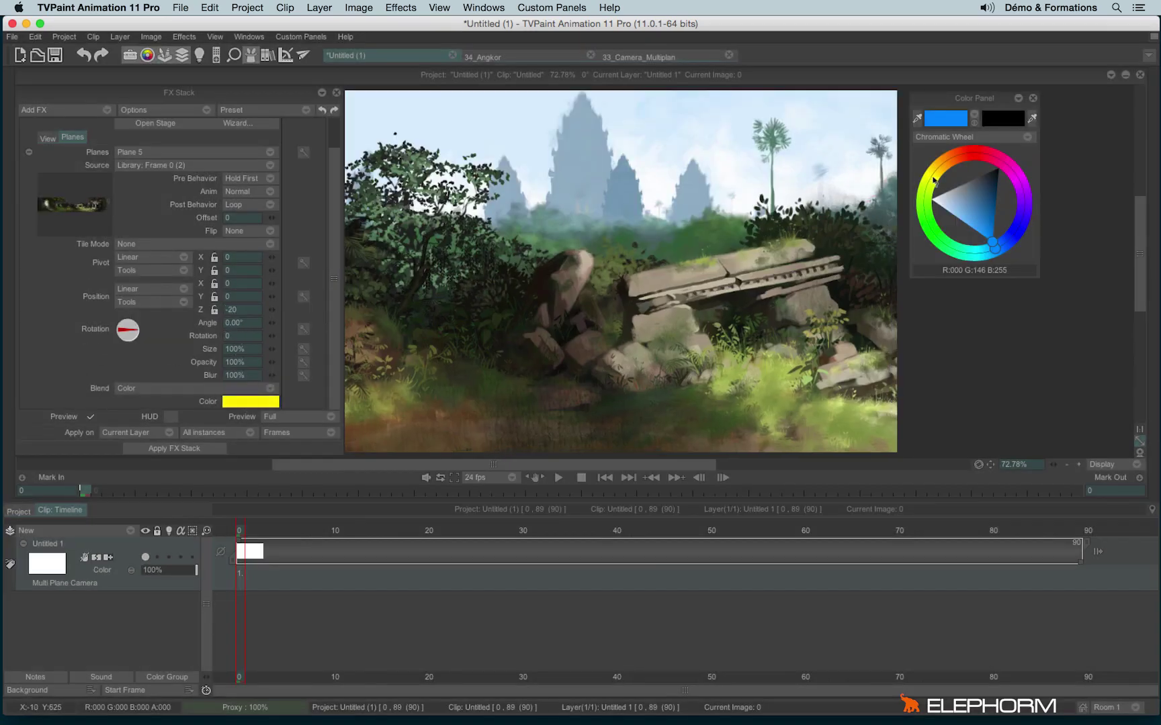
# Step: Create a sixth plane from the library image Frame 0 (1) and change its identification color to bright green
pyautogui.click(173, 155)
pyautogui.click(203, 153)
pyautogui.click(149, 167)
pyautogui.click(189, 222)
pyautogui.click(406, 282)
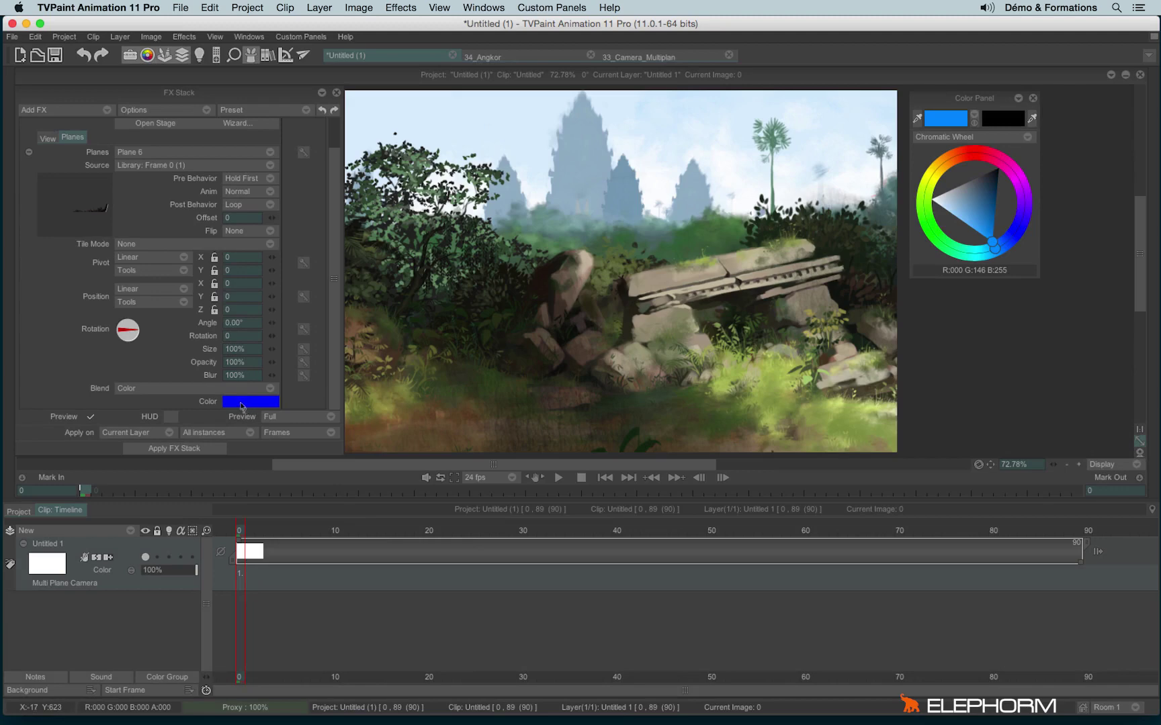
# Step: Create a seventh plane and set its source to the dark foreground image, Frame 0, from the image library
pyautogui.click(158, 154)
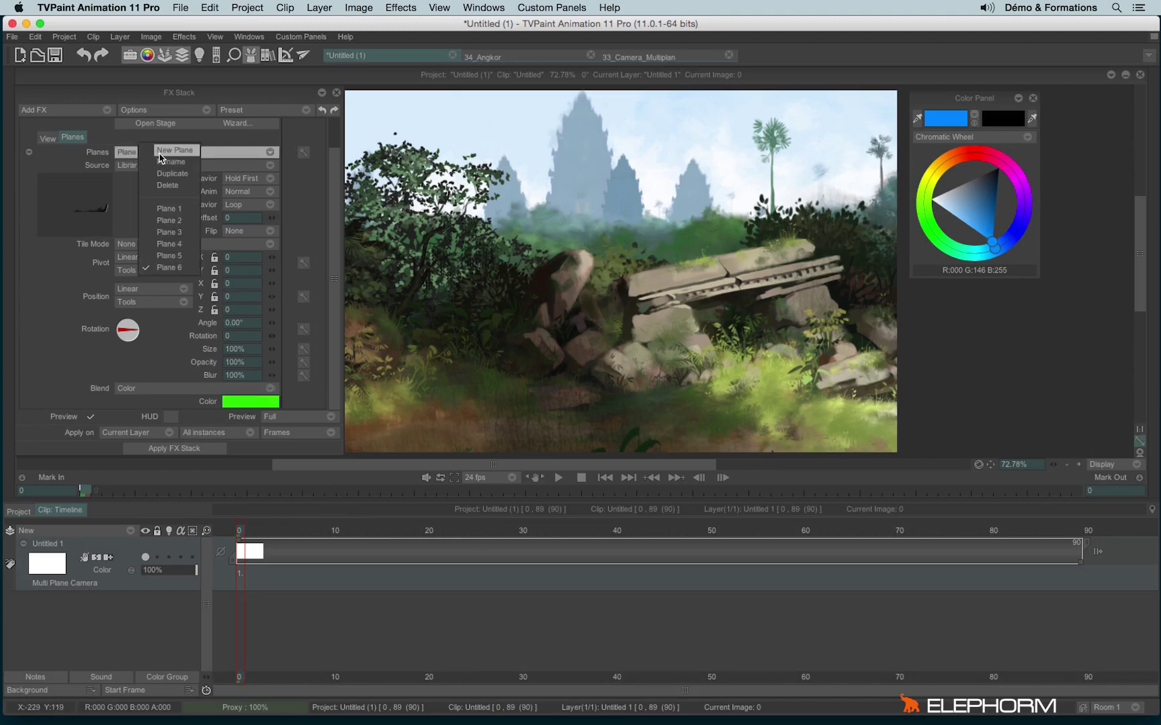
pyautogui.click(162, 152)
pyautogui.click(141, 166)
pyautogui.click(164, 225)
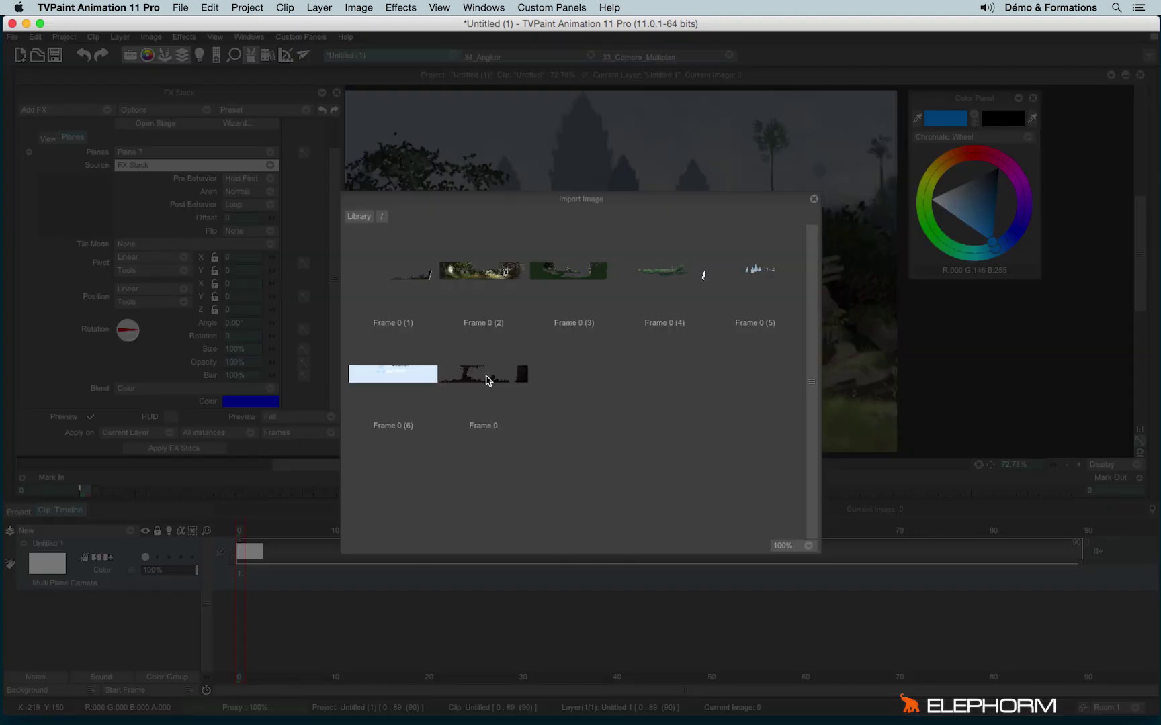
pyautogui.click(488, 376)
# Step: Set the seventh plane's Z position to 20 and change its identification color to cyan
pyautogui.click(230, 310)
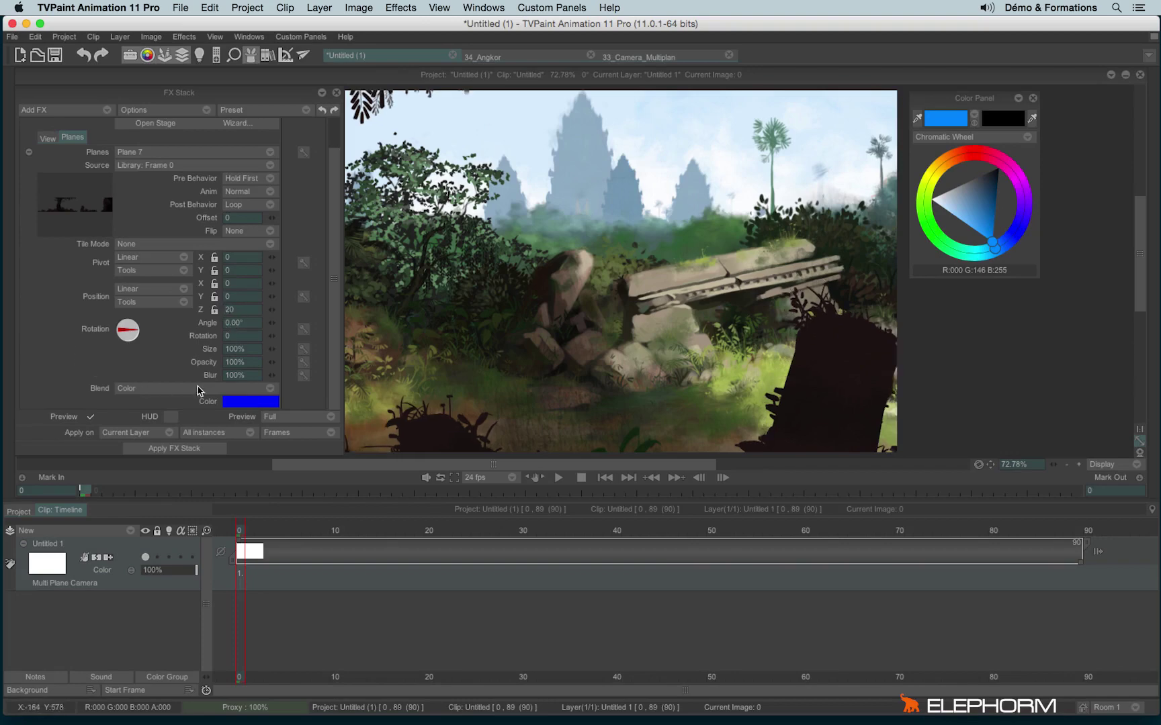
pyautogui.moveTo(246, 403); pyautogui.dragTo(976, 252)
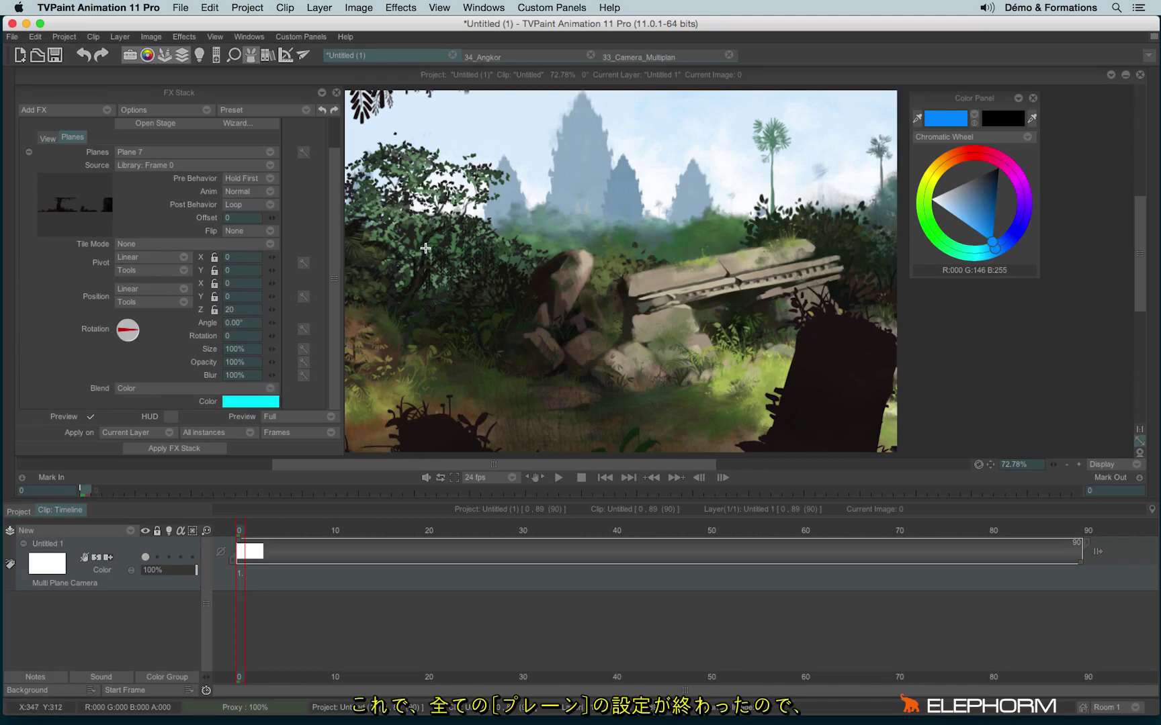
pyautogui.click(133, 155)
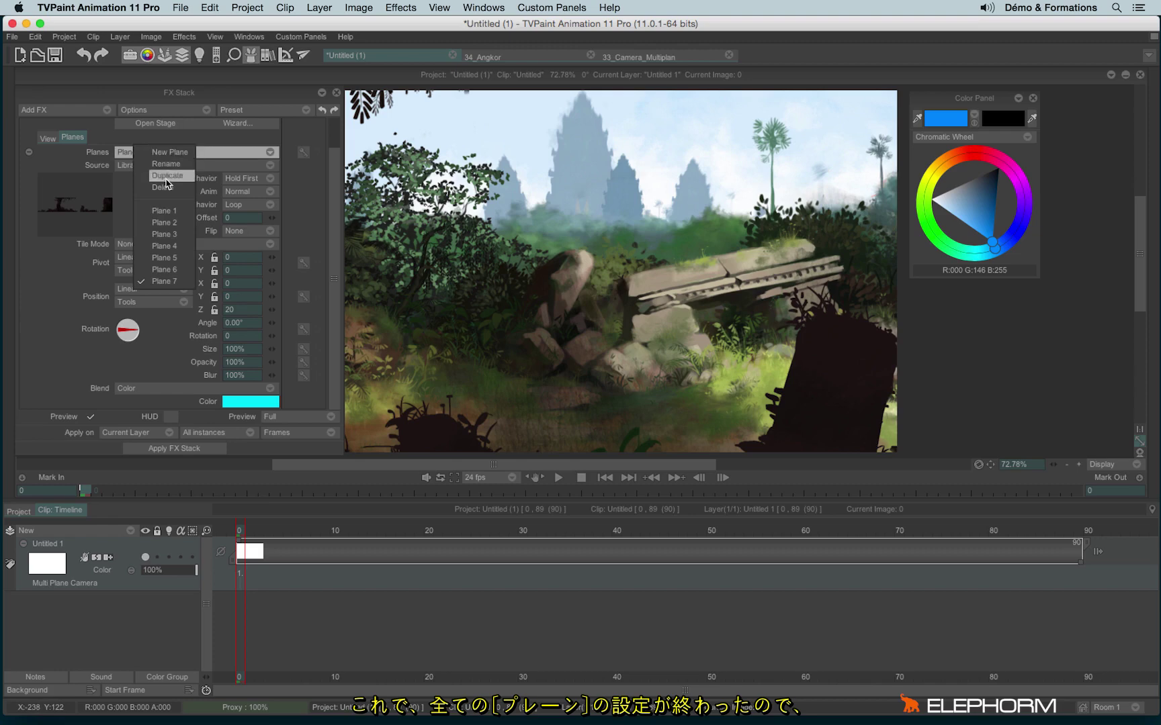
pyautogui.click(124, 202)
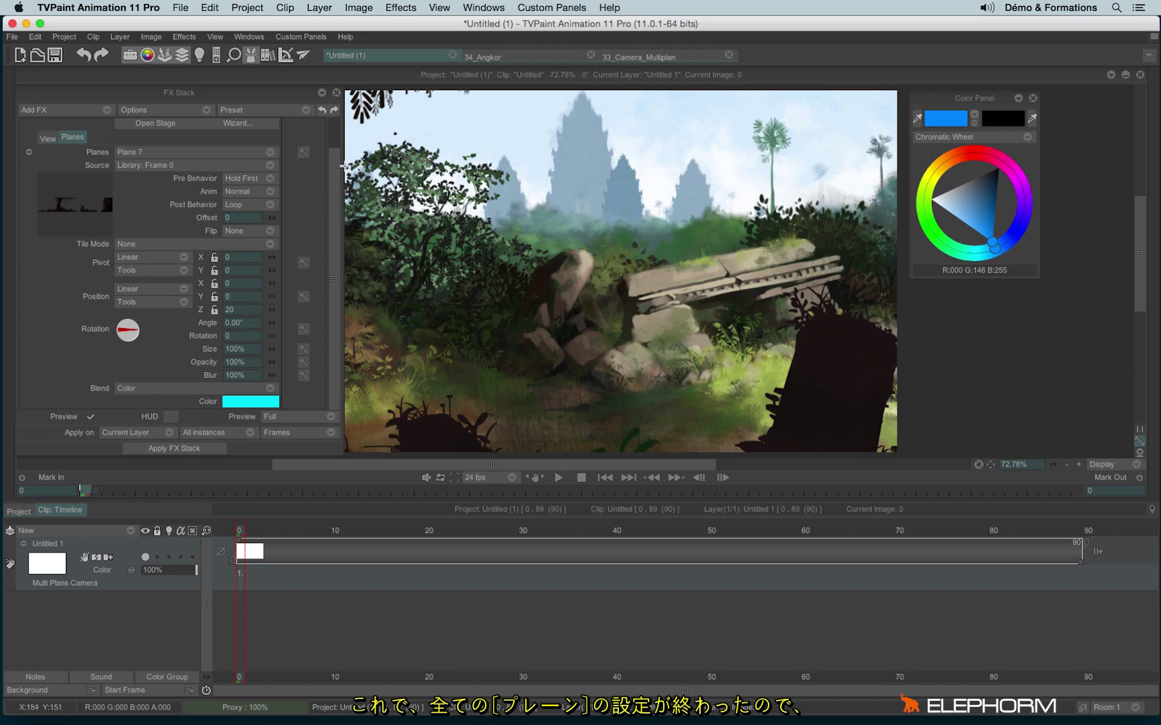
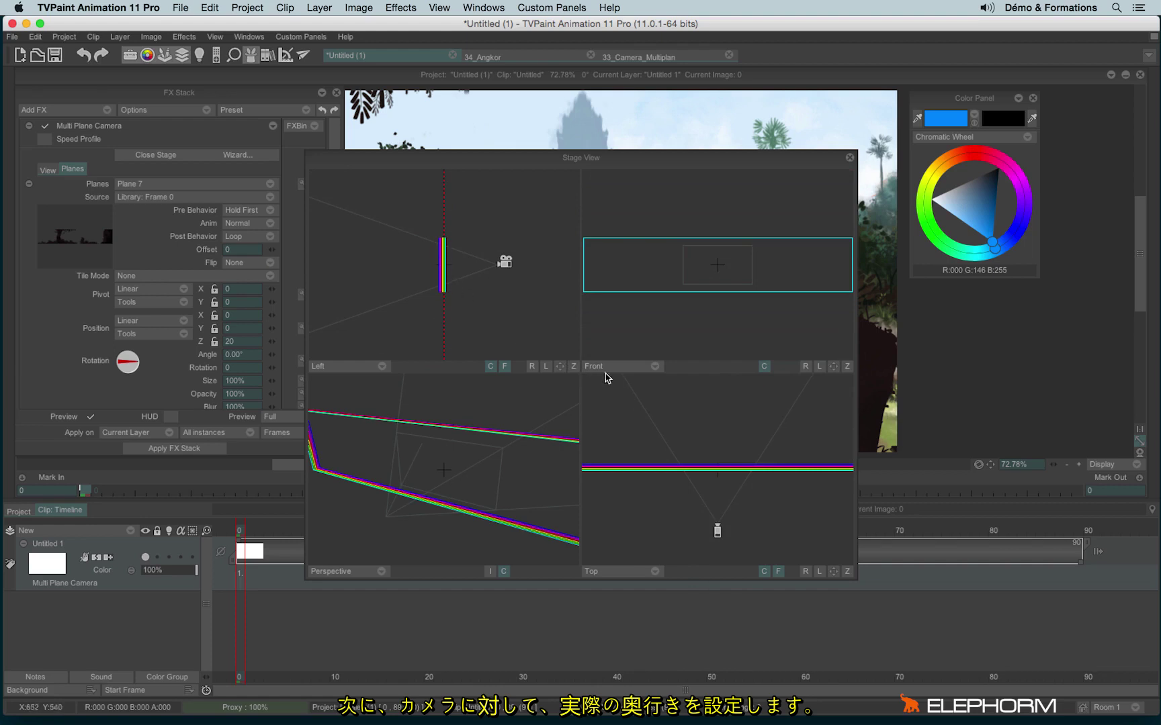
# Step: Select the sky plane, Plane 1, and push it back from the camera to a Z position of about -722
pyautogui.click(135, 197)
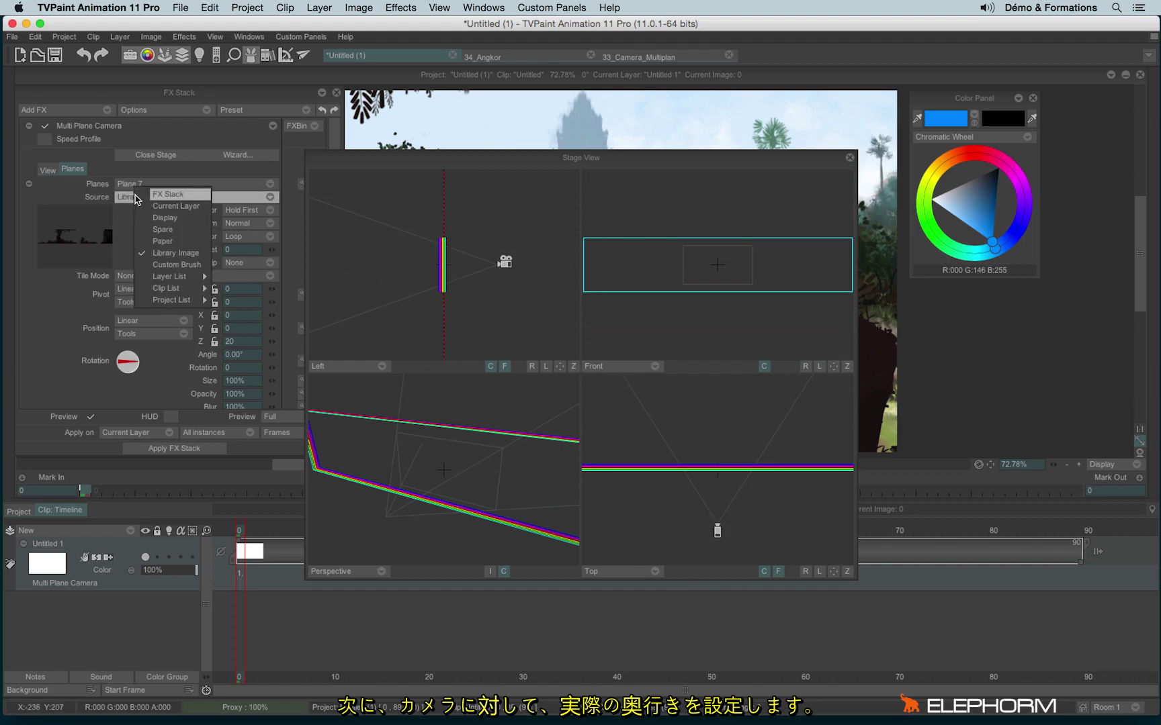
pyautogui.click(125, 227)
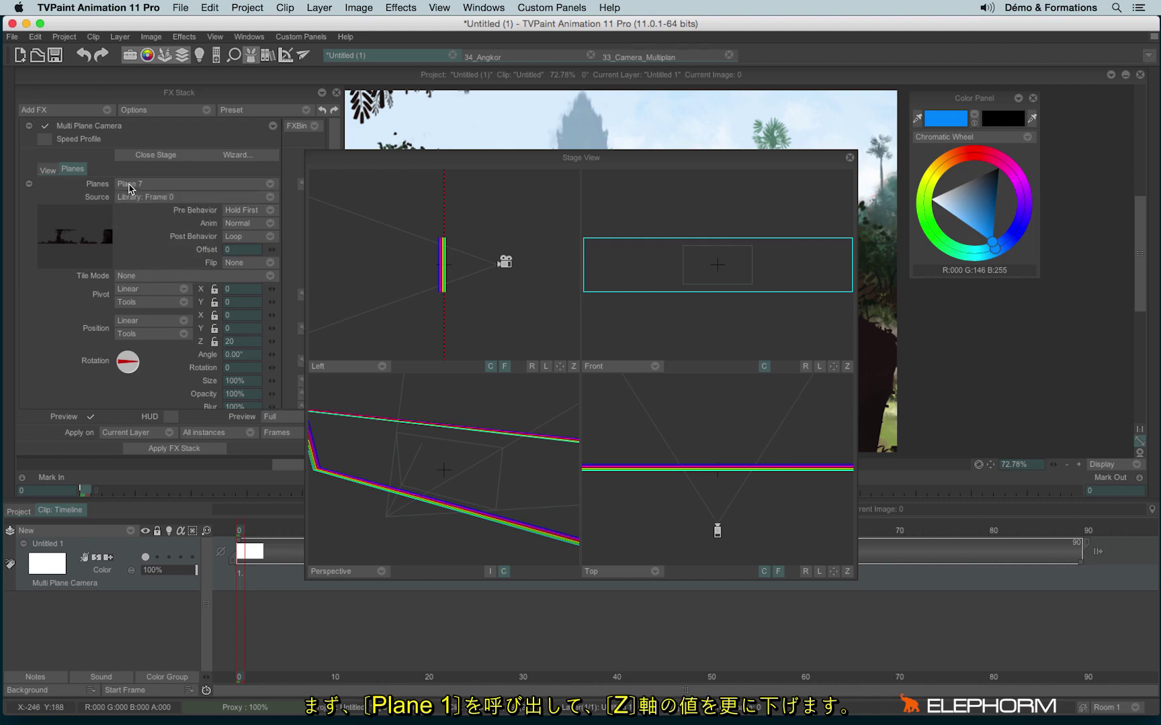
pyautogui.click(131, 190)
pyautogui.click(158, 244)
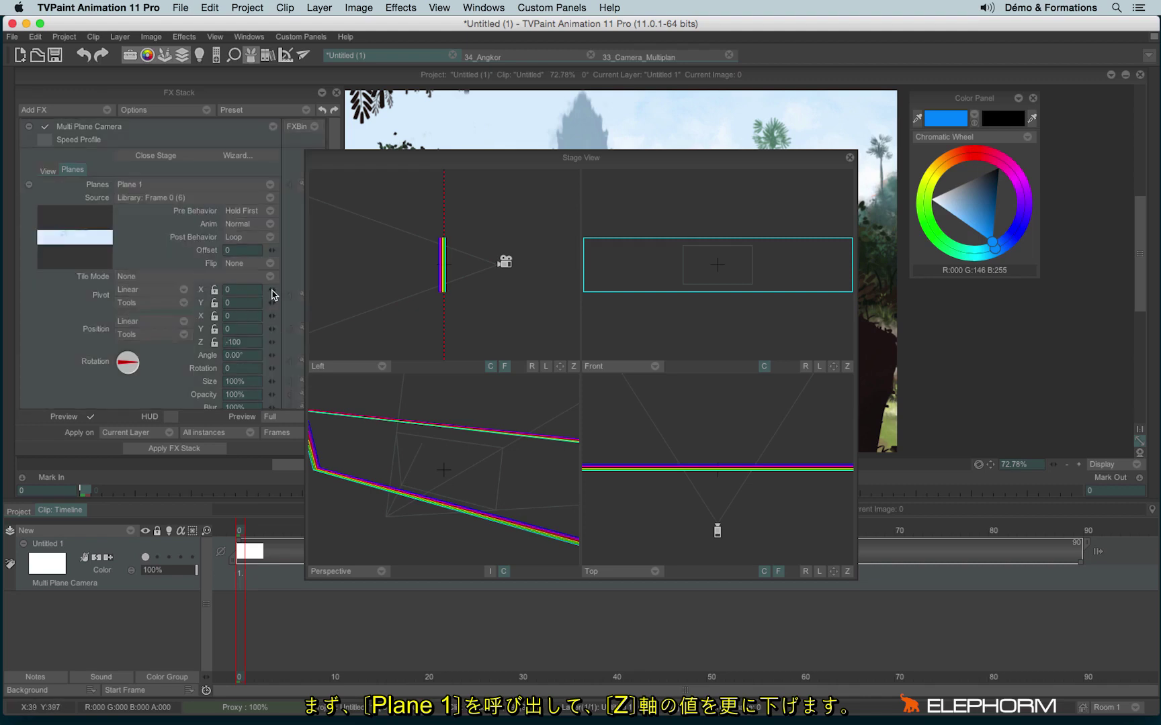
pyautogui.moveTo(270, 346)
pyautogui.mouseDown()
pyautogui.moveTo(271, 358)
pyautogui.moveTo(115, 333)
pyautogui.moveTo(267, 364)
pyautogui.moveTo(70, 348)
pyautogui.moveTo(238, 377)
pyautogui.moveTo(275, 366)
pyautogui.moveTo(133, 326)
pyautogui.moveTo(273, 368)
pyautogui.mouseUp()
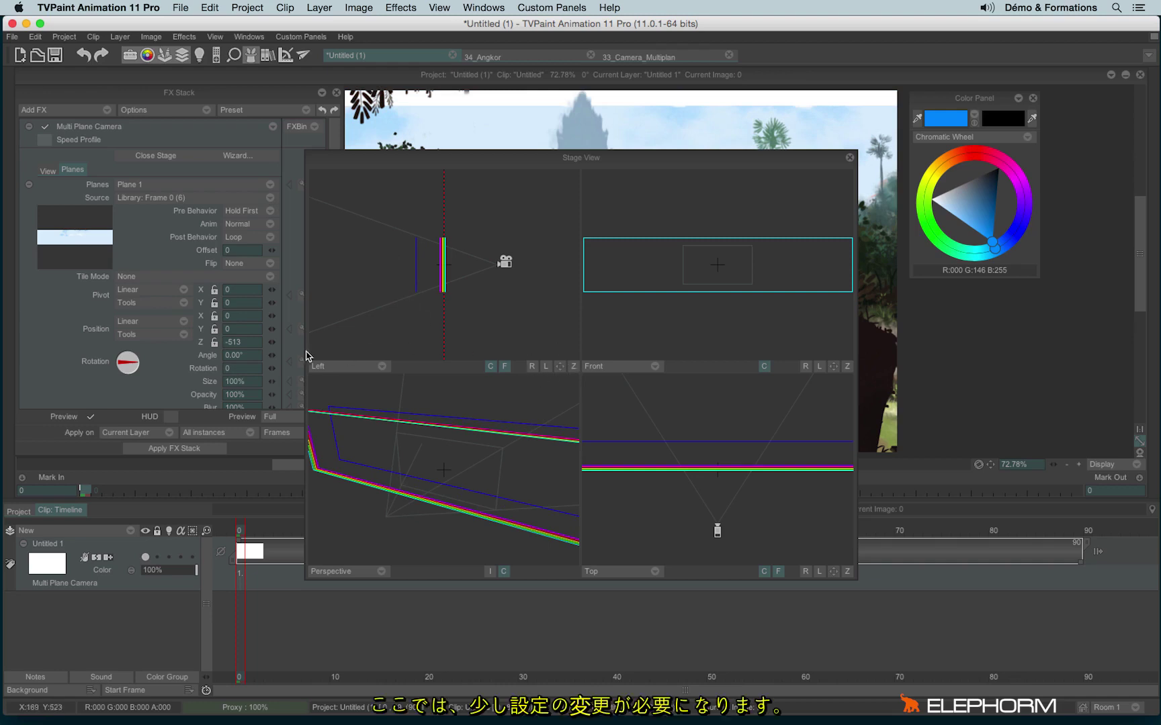
pyautogui.moveTo(273, 348); pyautogui.dragTo(194, 356)
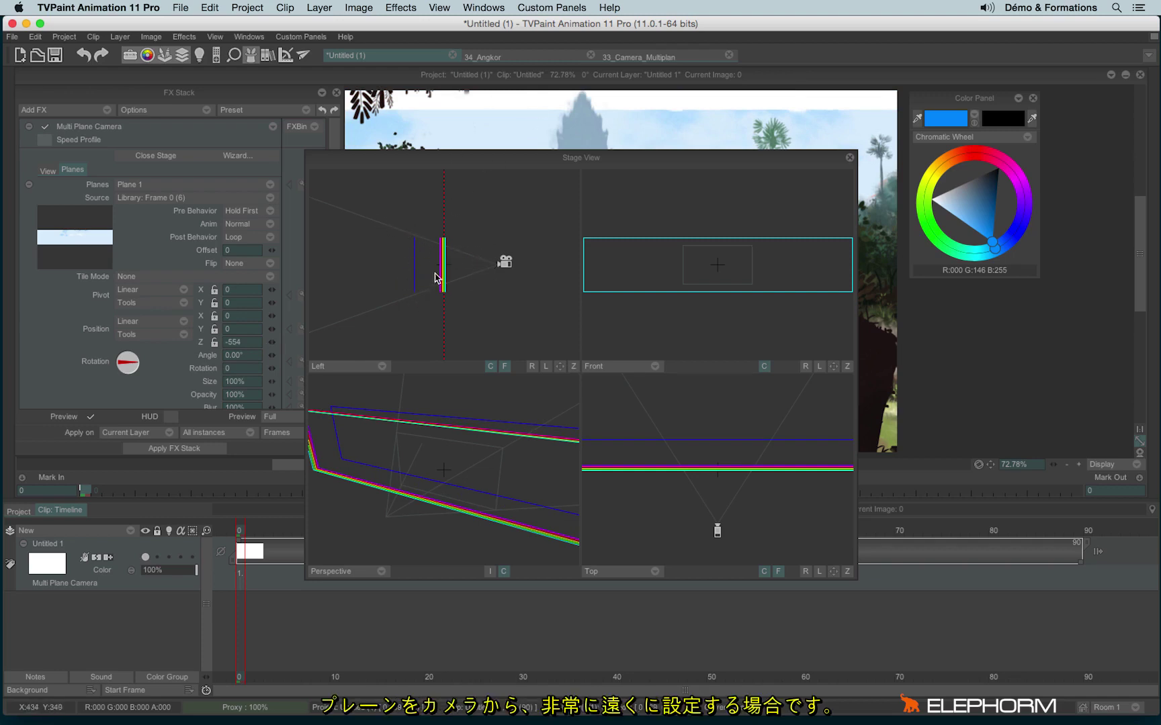
pyautogui.click(571, 368)
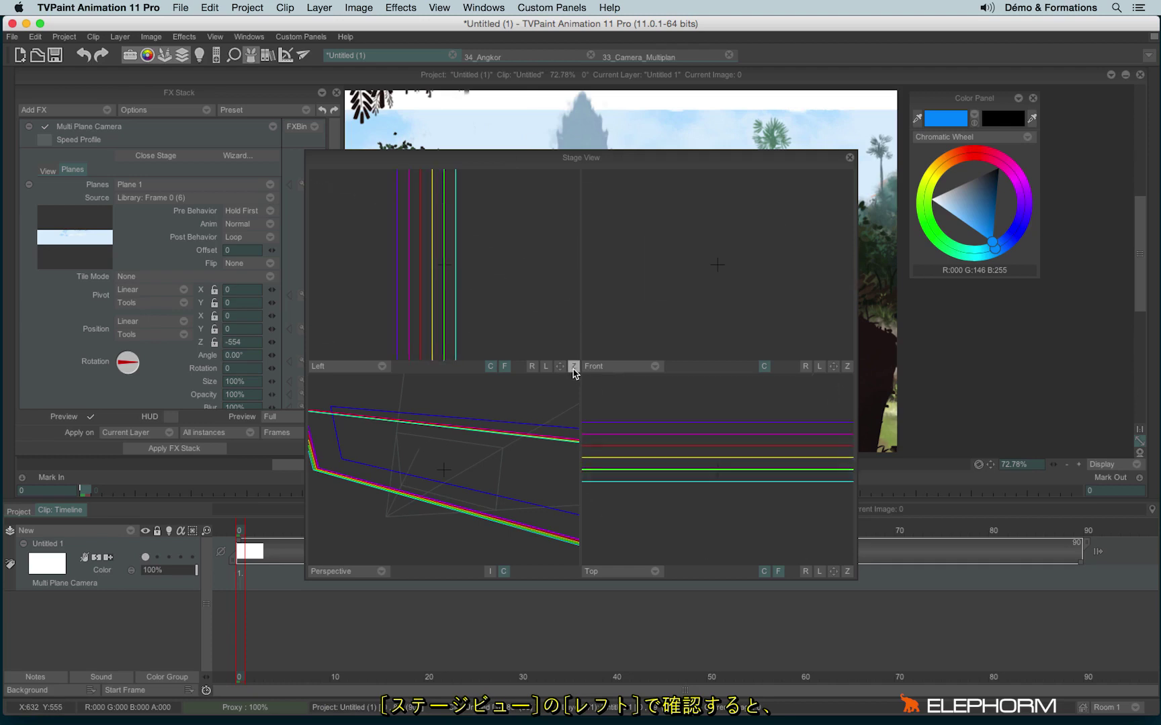
pyautogui.moveTo(559, 366); pyautogui.dragTo(716, 133)
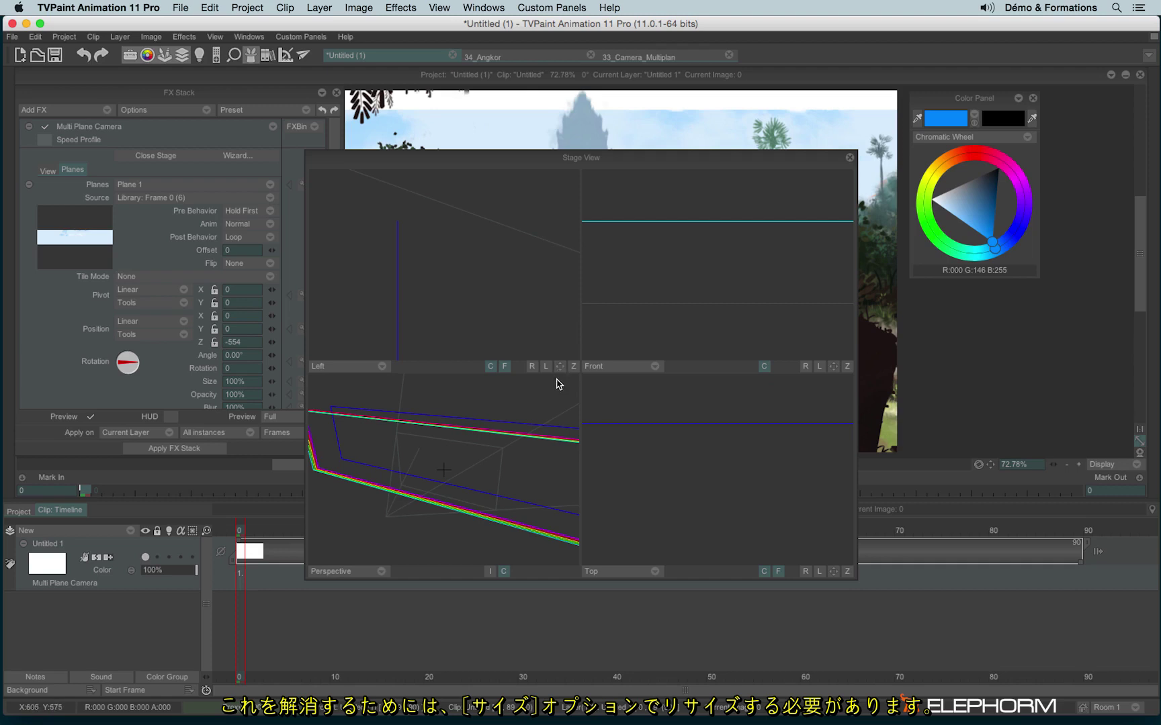
pyautogui.click(573, 367)
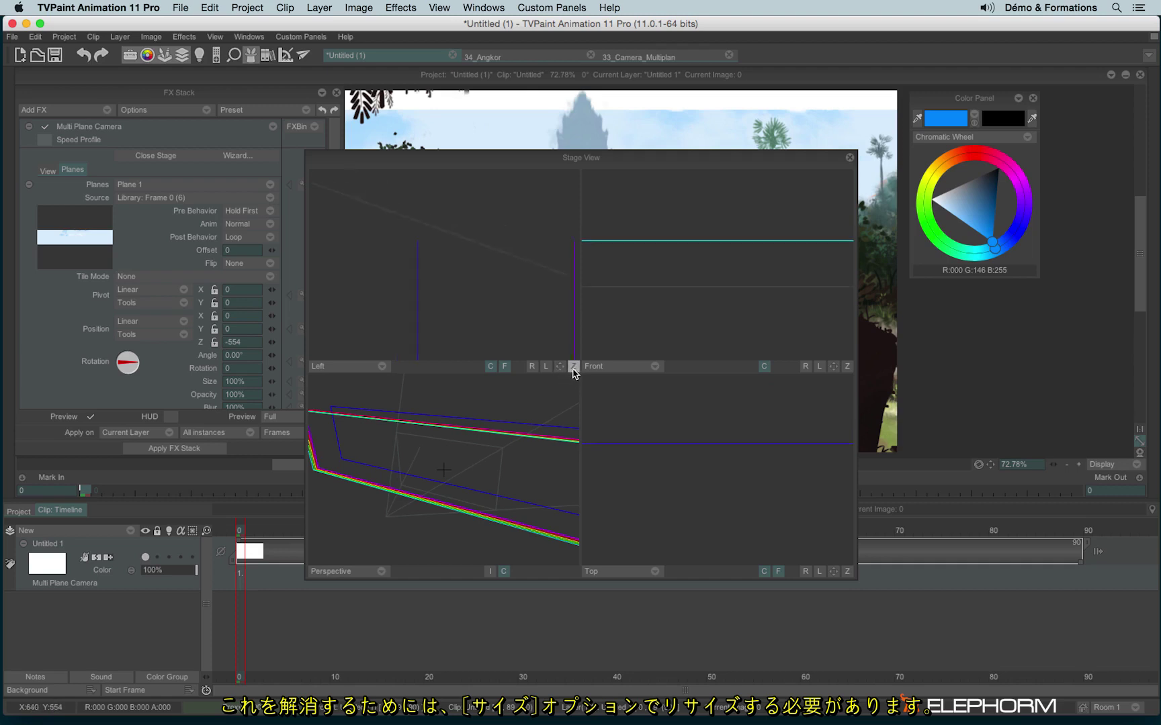
pyautogui.moveTo(438, 301); pyautogui.dragTo(429, 293)
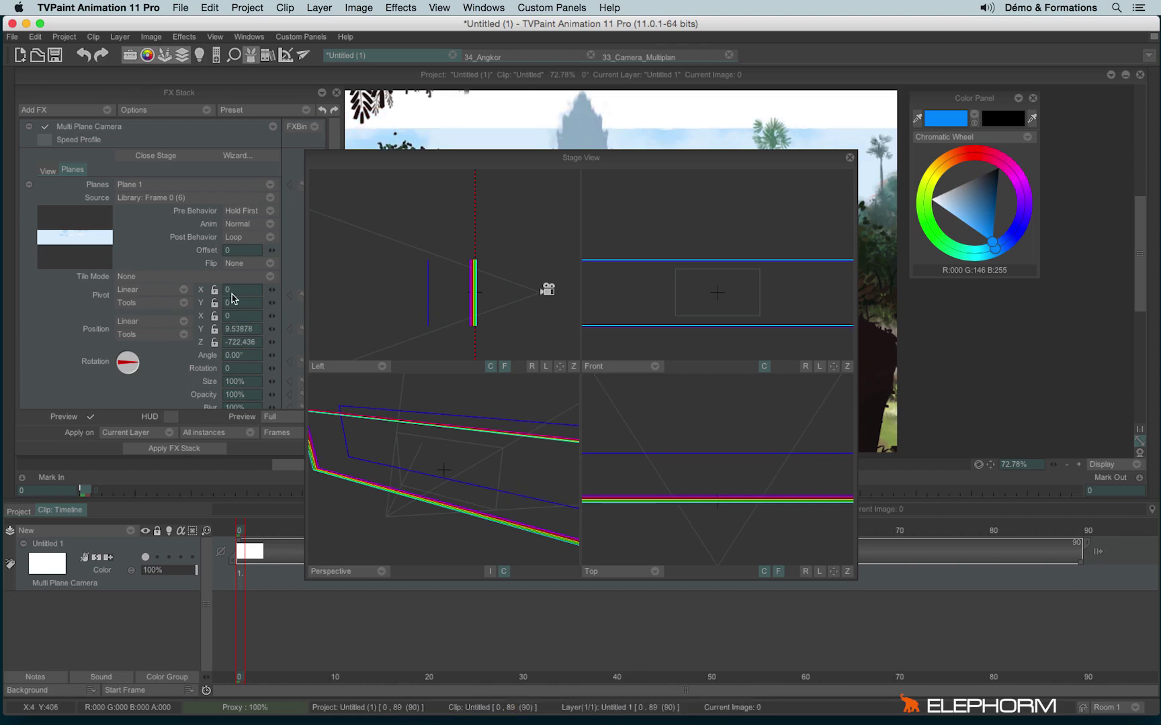
# Step: Close the Color Panel, shift the Stage View clear of the plane settings, and enlarge Plane 1 to 131%
pyautogui.moveTo(379, 161); pyautogui.dragTo(419, 156)
pyautogui.click(1033, 98)
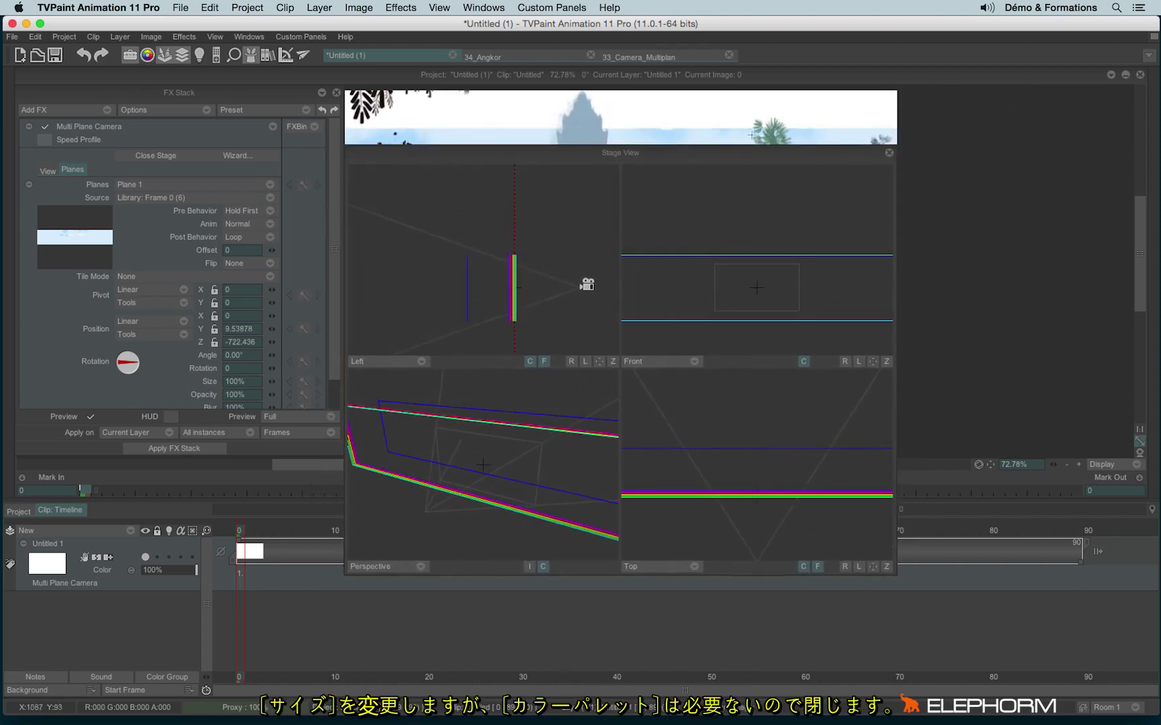
pyautogui.moveTo(686, 158); pyautogui.dragTo(711, 104)
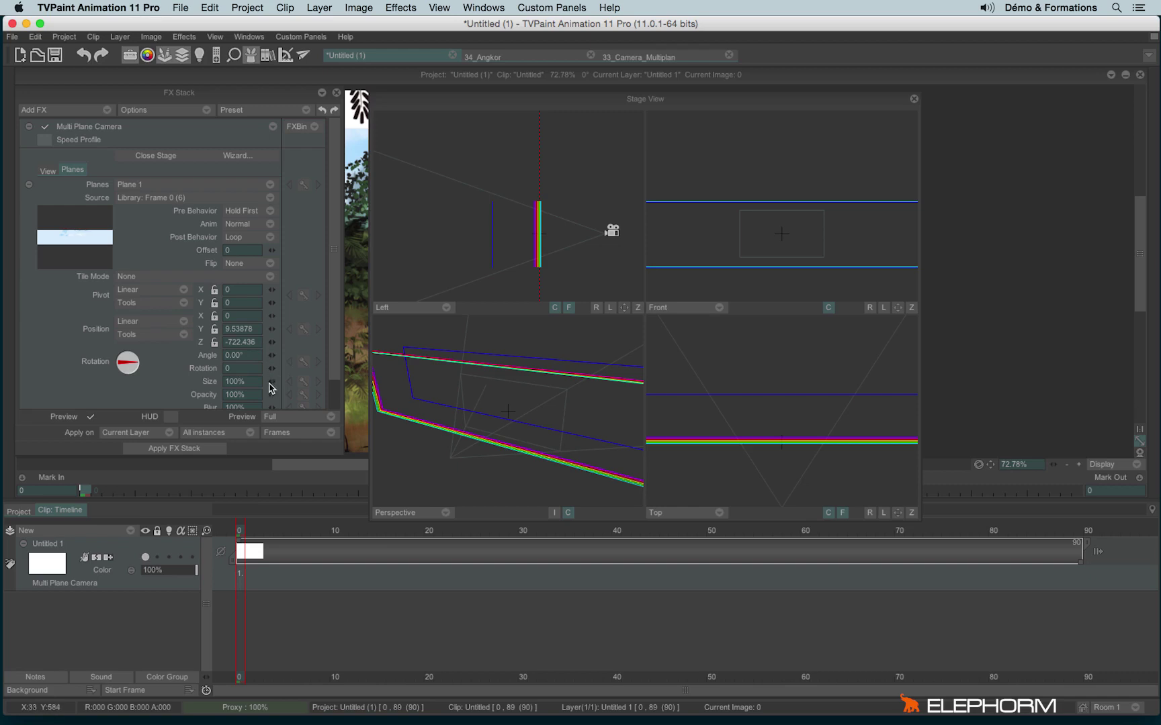
pyautogui.moveTo(283, 391); pyautogui.dragTo(288, 388)
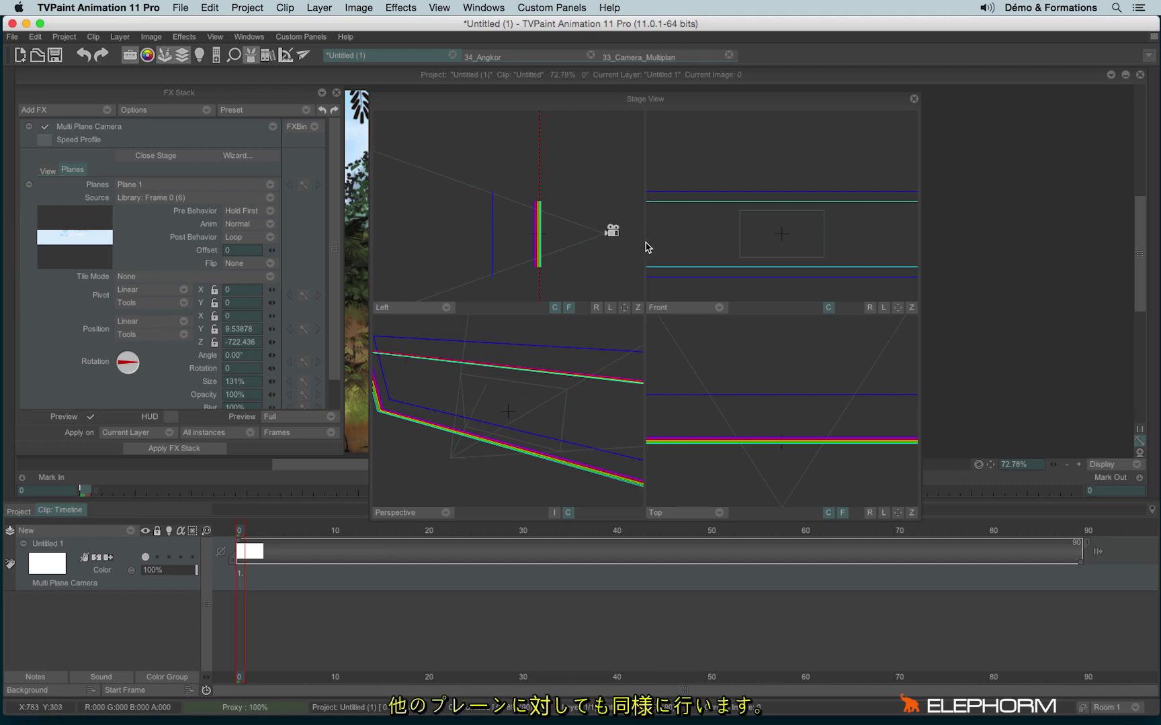
# Step: Push Plane 2 back to a Z position of about -764 and set its size to 141%
pyautogui.click(136, 185)
pyautogui.click(162, 256)
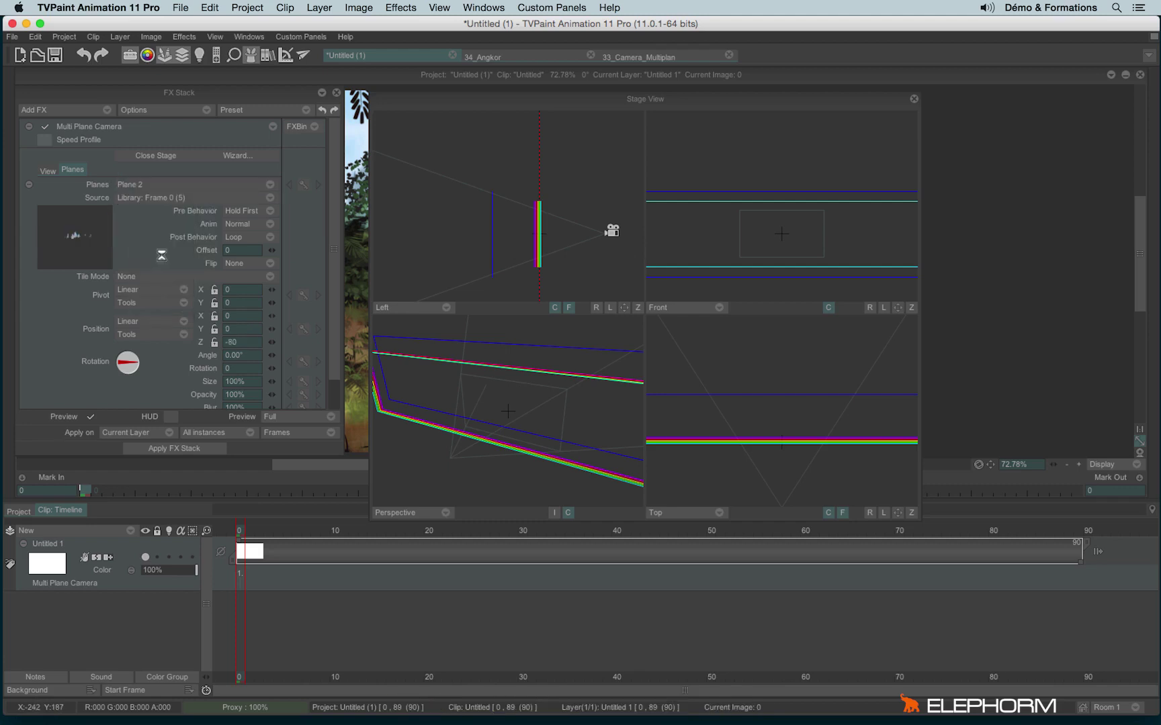
pyautogui.moveTo(272, 342); pyautogui.dragTo(112, 337)
pyautogui.moveTo(522, 239); pyautogui.dragTo(489, 242)
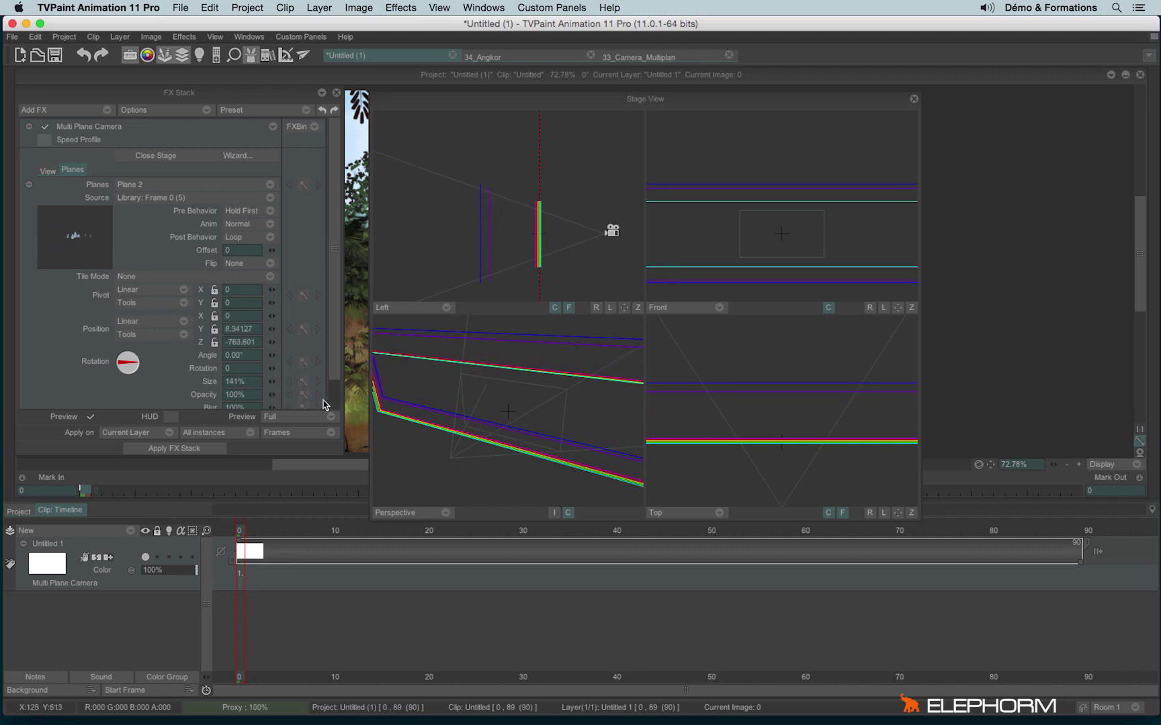
# Step: Push Plane 3 back to a Z position of about -490 and set its size to 115%
pyautogui.click(145, 187)
pyautogui.click(205, 272)
pyautogui.moveTo(268, 342); pyautogui.dragTo(178, 334)
pyautogui.moveTo(517, 238); pyautogui.dragTo(508, 234)
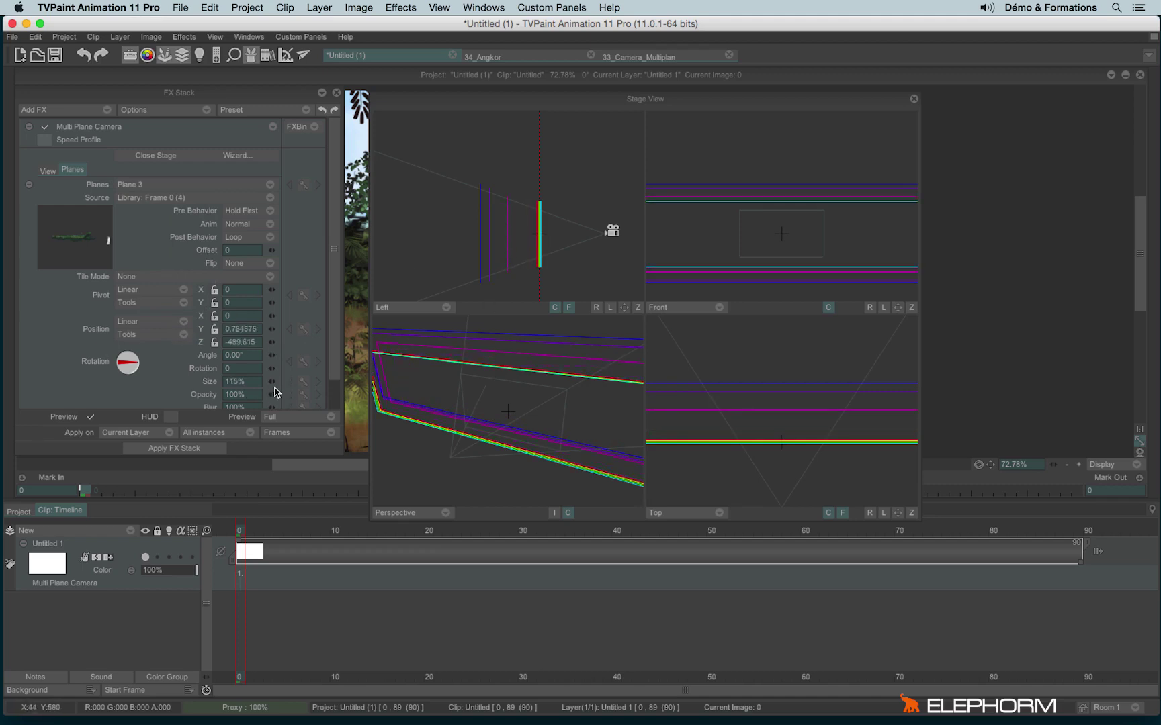
# Step: Select Plane 4 and push it back to a Z position of -184
pyautogui.click(199, 188)
pyautogui.click(239, 279)
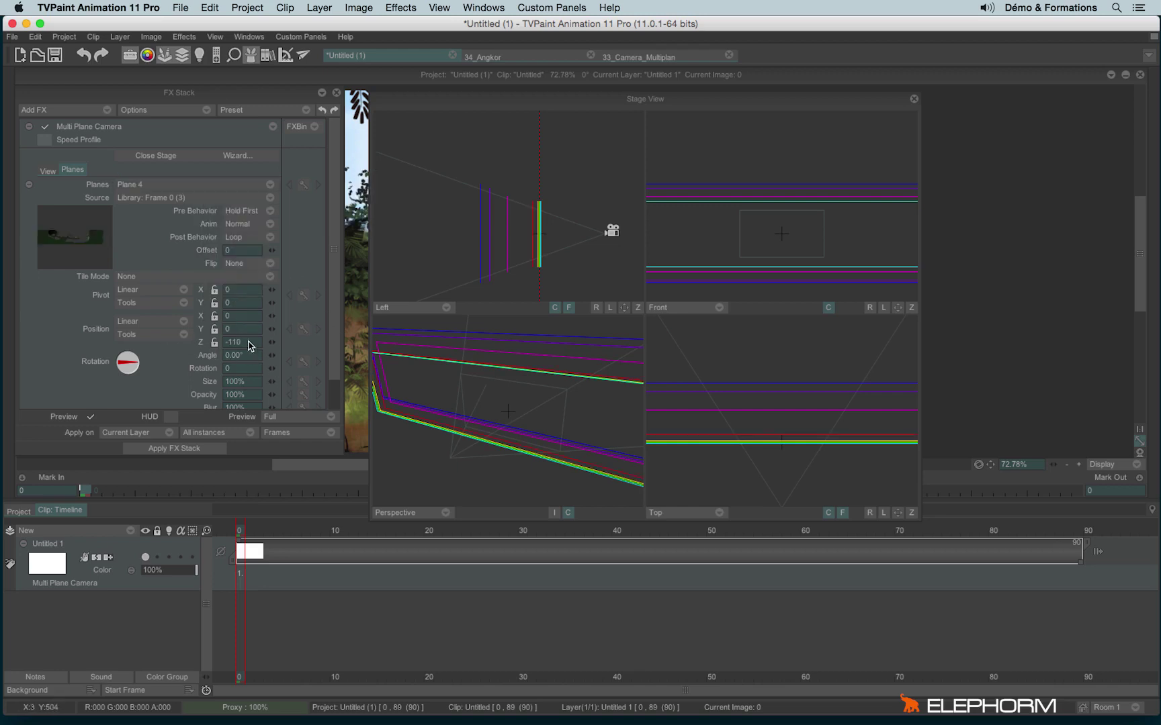
pyautogui.moveTo(272, 342); pyautogui.dragTo(205, 348)
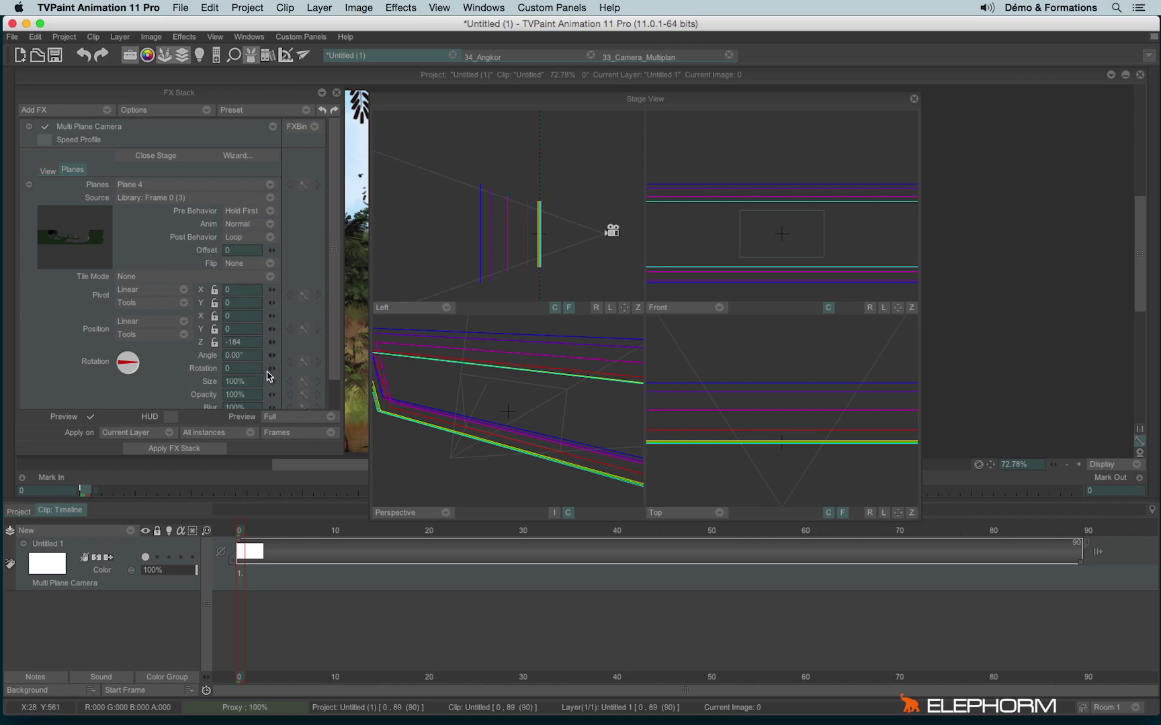
# Step: Set Plane 5's Z position to -60 and its size to 95%
pyautogui.click(135, 185)
pyautogui.click(168, 296)
pyautogui.moveTo(273, 345); pyautogui.dragTo(269, 384)
# Step: Select Plane 6 and slightly reduce its size
pyautogui.click(131, 186)
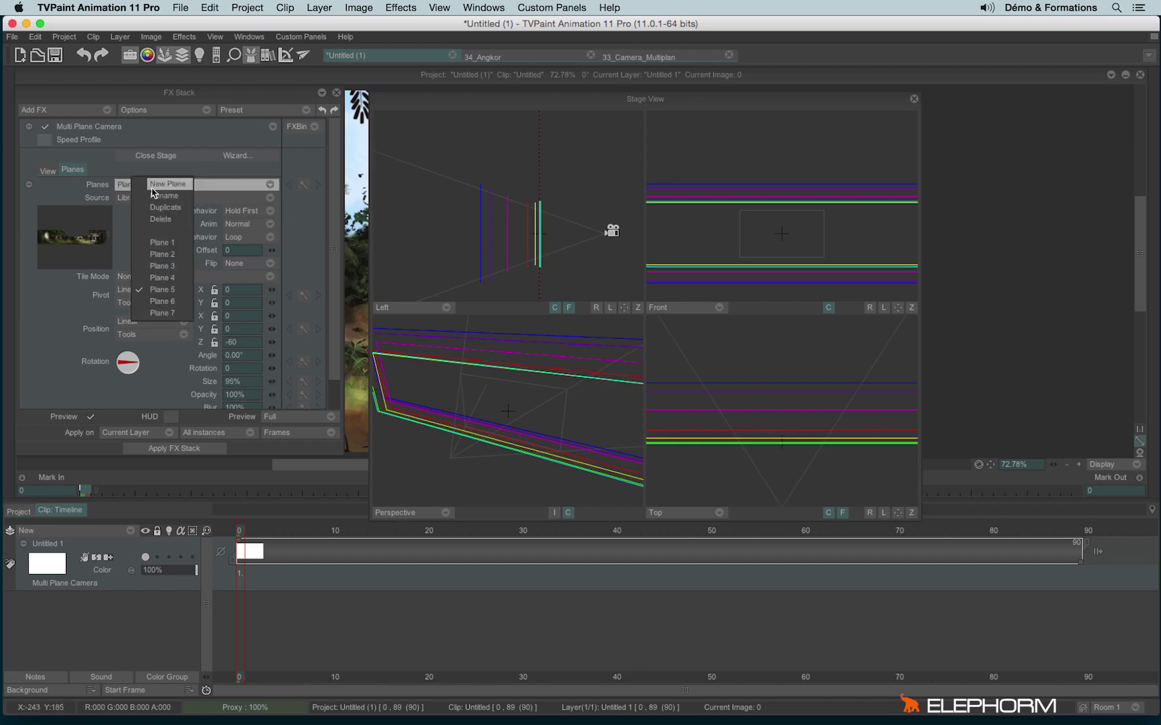
pyautogui.click(161, 301)
pyautogui.moveTo(270, 383); pyautogui.dragTo(274, 391)
# Step: Select Plane 7 and reset its rotation angle to 0°
pyautogui.click(162, 185)
pyautogui.click(163, 307)
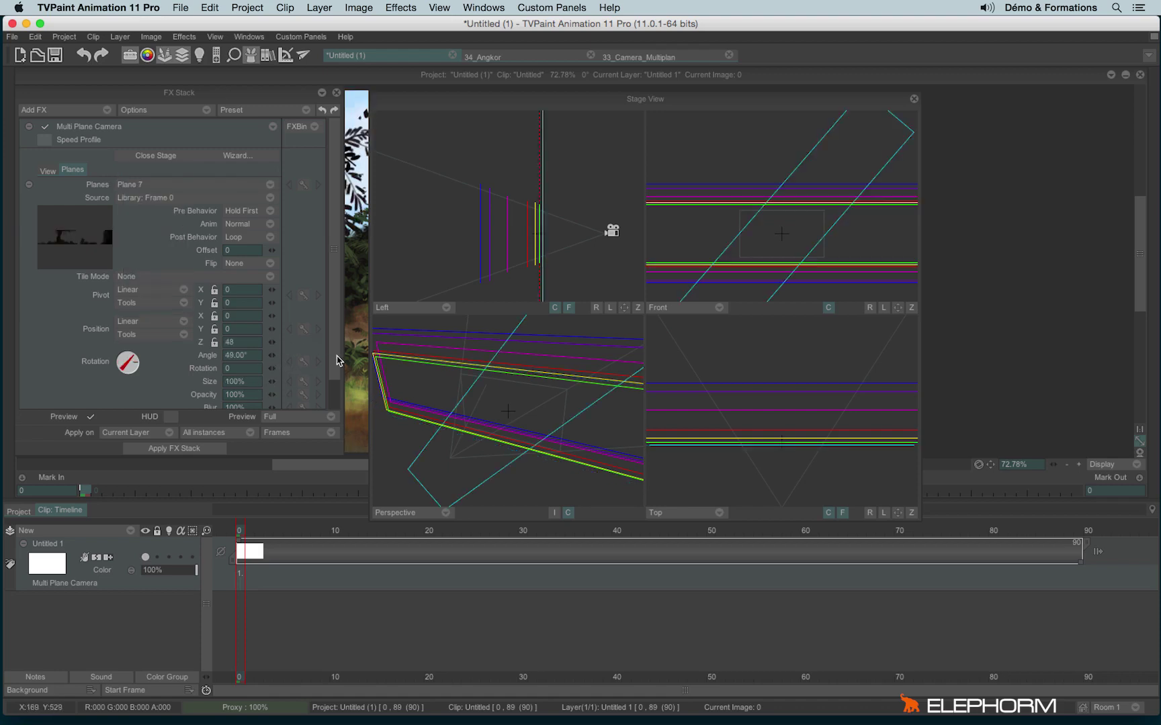
pyautogui.click(240, 342)
pyautogui.click(260, 352)
pyautogui.write('0')
pyautogui.press('Return')
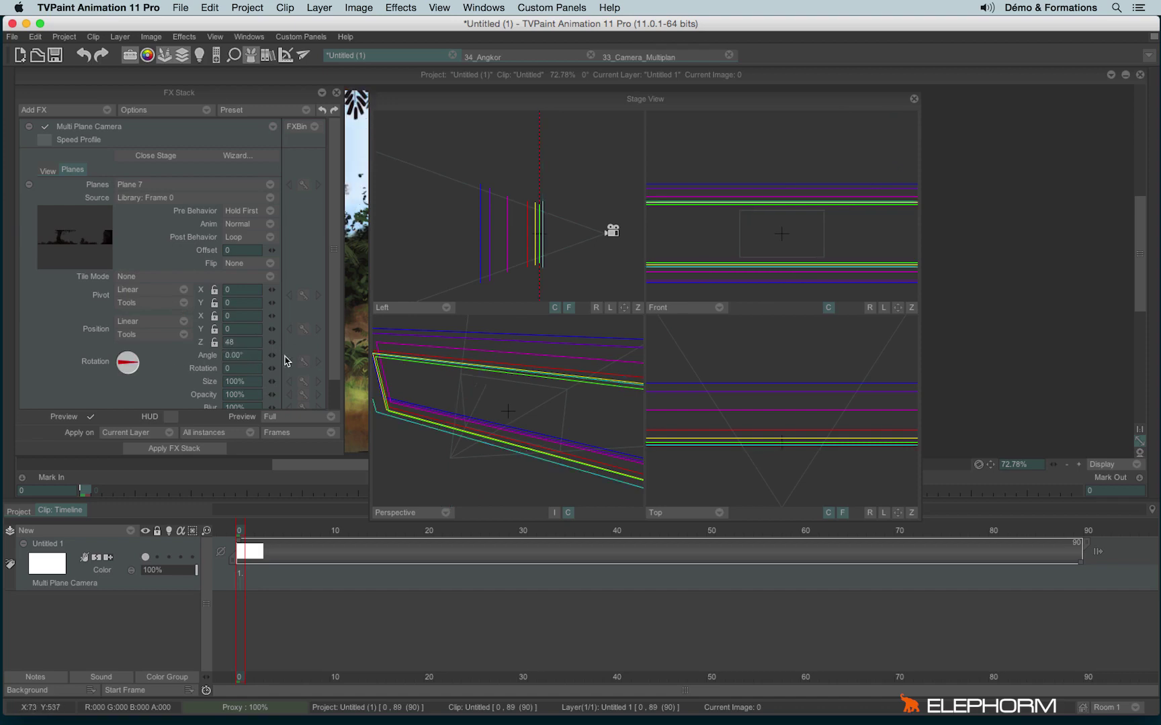
# Step: Bring Plane 7 forward to Z 104 with its size at 76%, and close the Stage View
pyautogui.moveTo(291, 348); pyautogui.dragTo(275, 387)
pyautogui.click(914, 99)
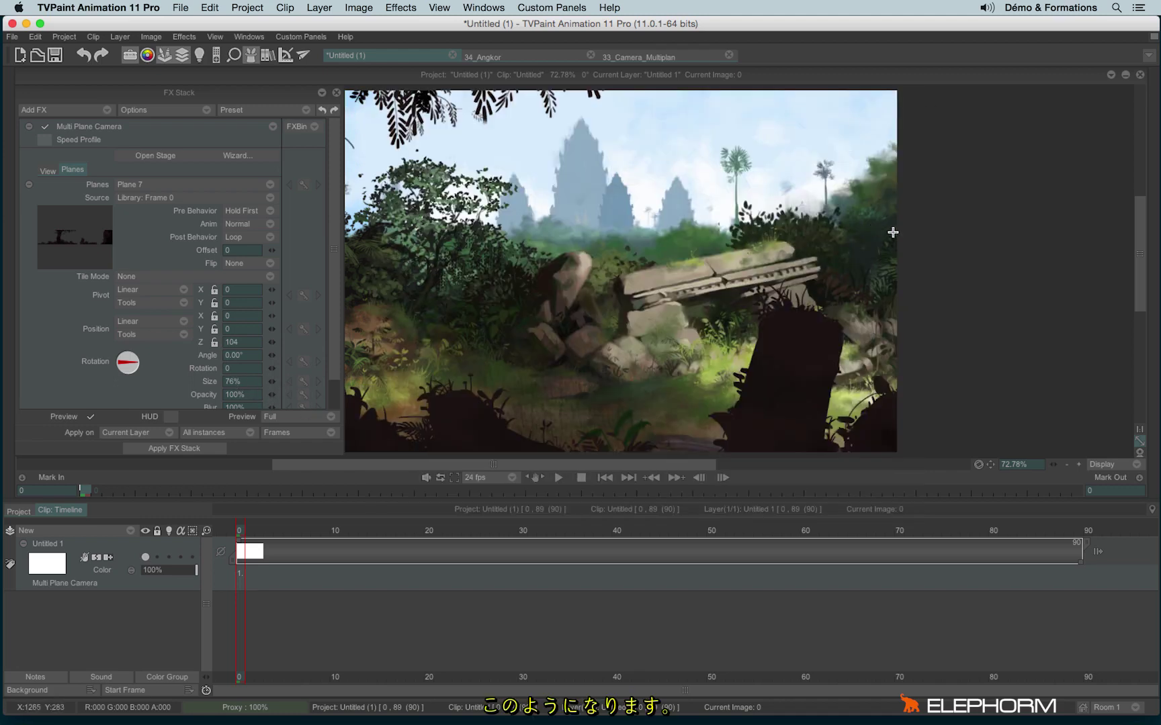
pyautogui.scroll(-5, 921, 219)
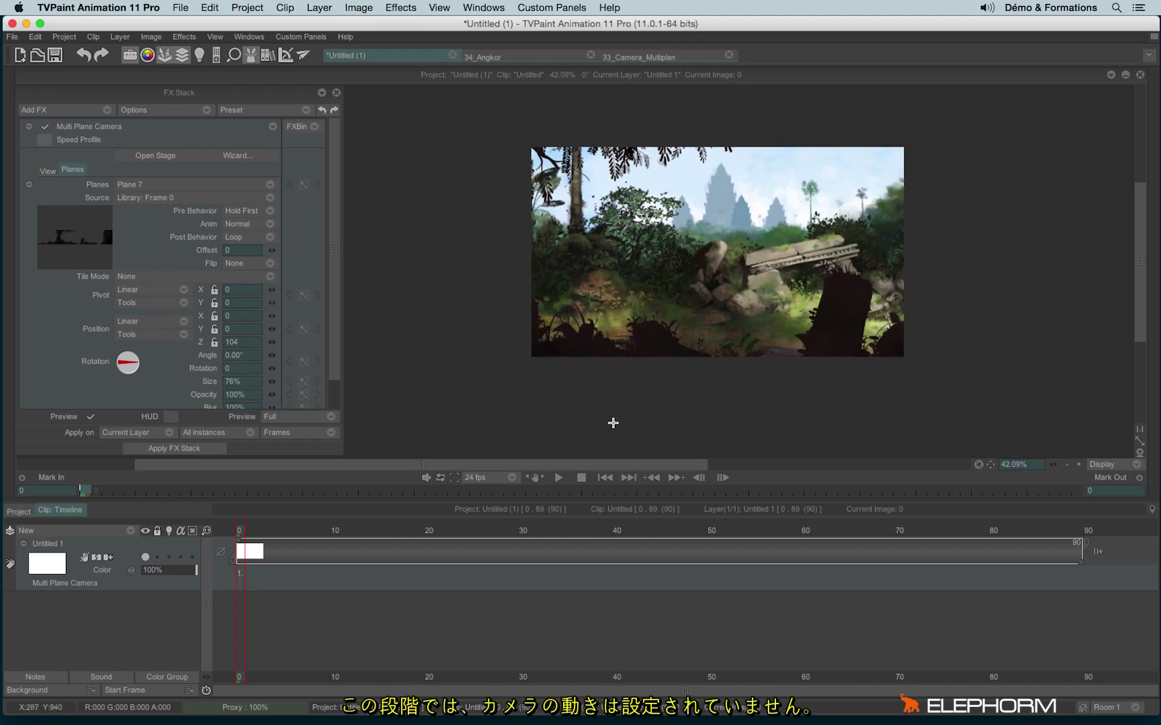
# Step: Reopen the Stage View, move the camera sideways to about X -1228, and create keys for its settings at frame 0
pyautogui.click(163, 157)
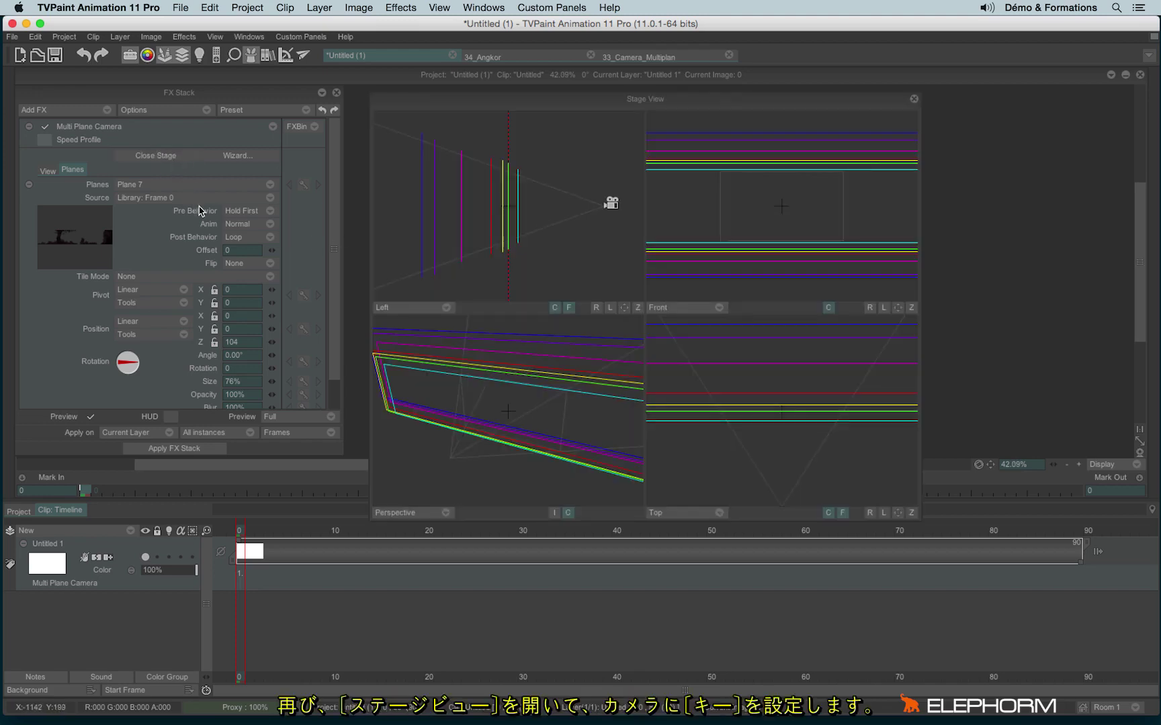
pyautogui.click(911, 513)
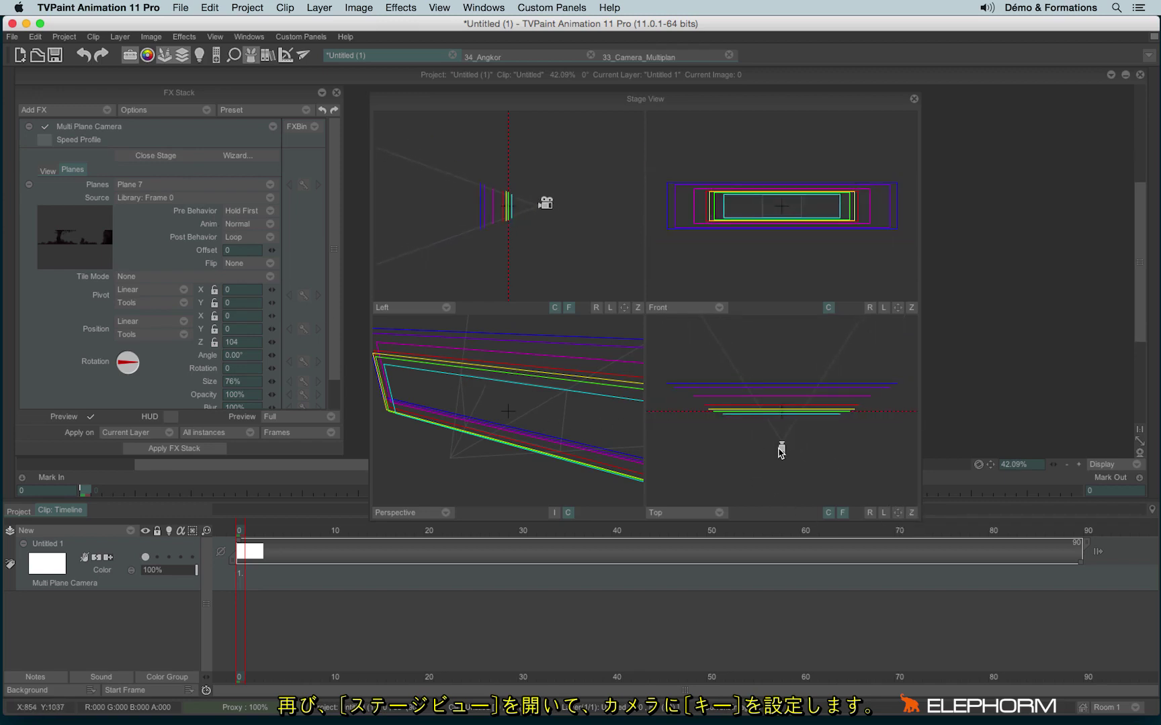
pyautogui.moveTo(777, 453); pyautogui.dragTo(747, 458)
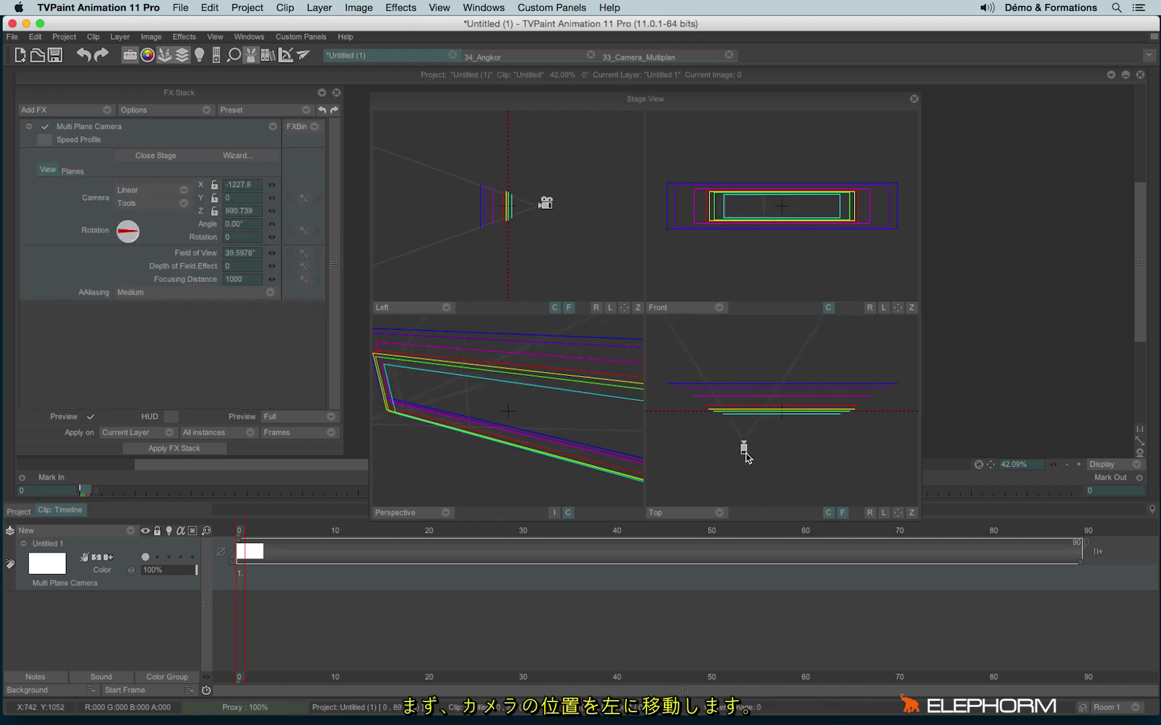
pyautogui.click(272, 126)
pyautogui.click(300, 151)
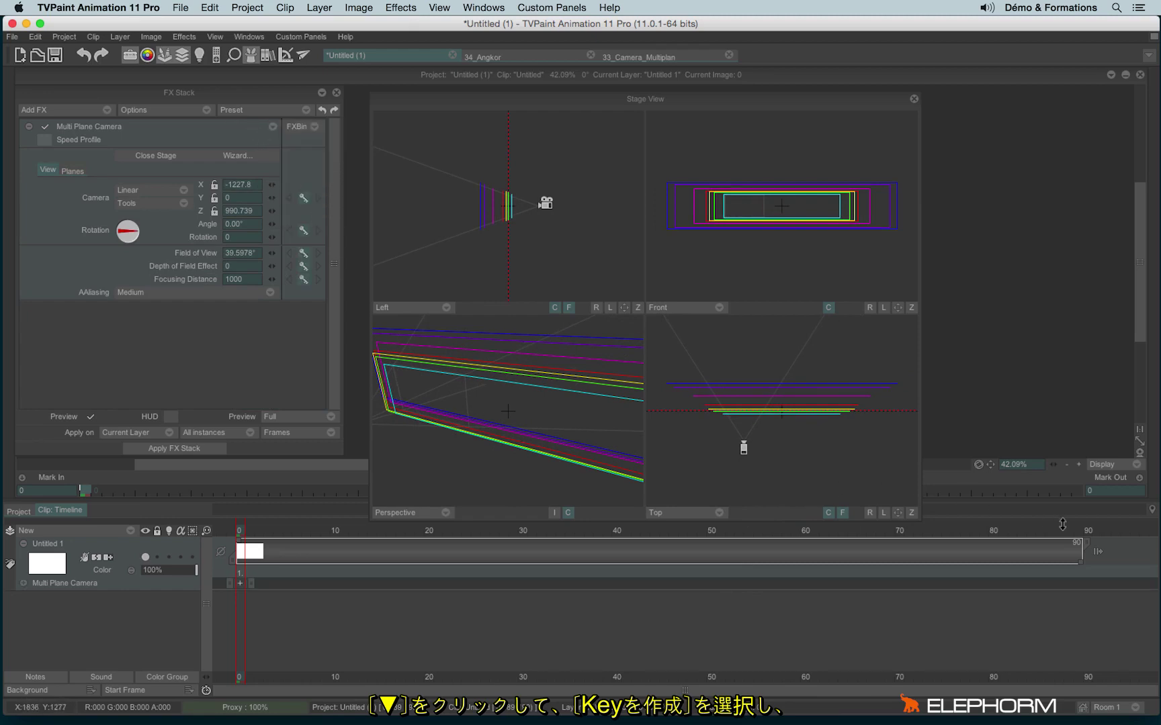
# Step: At frame 88, move the camera to about X 1199 to key the end of the sideways move
pyautogui.click(1076, 557)
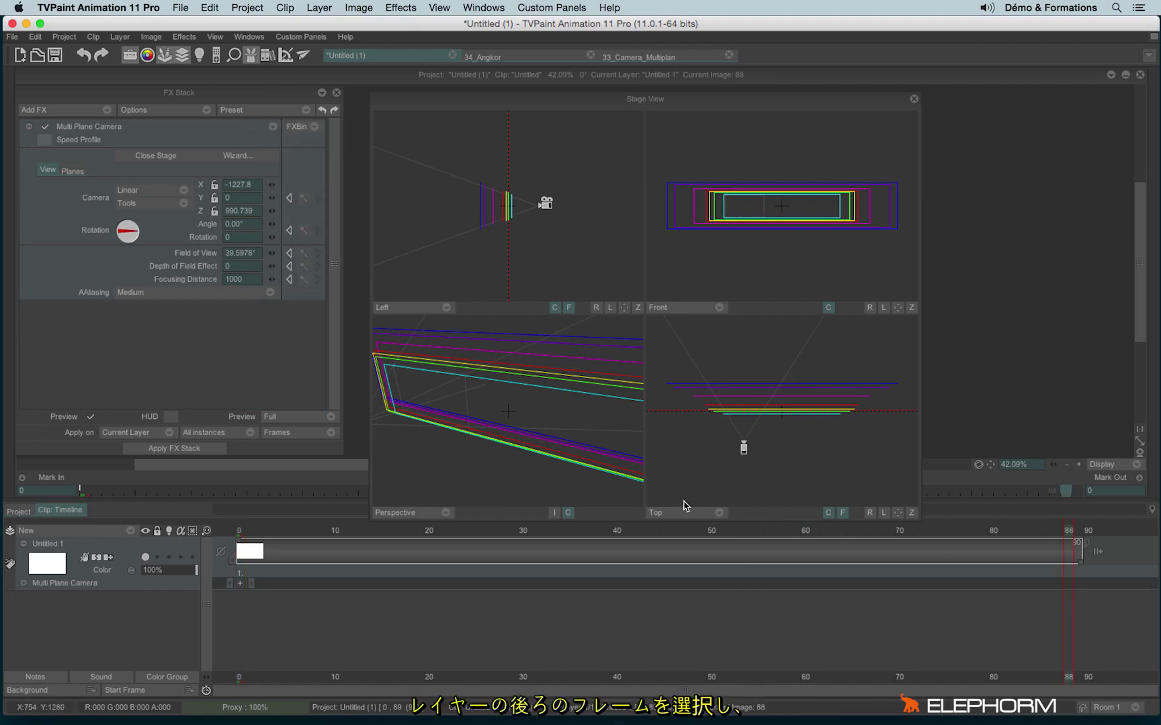
pyautogui.moveTo(272, 187)
pyautogui.mouseDown()
pyautogui.moveTo(815, 154)
pyautogui.moveTo(274, 188)
pyautogui.mouseUp()
pyautogui.moveTo(634, 199); pyautogui.dragTo(488, 213)
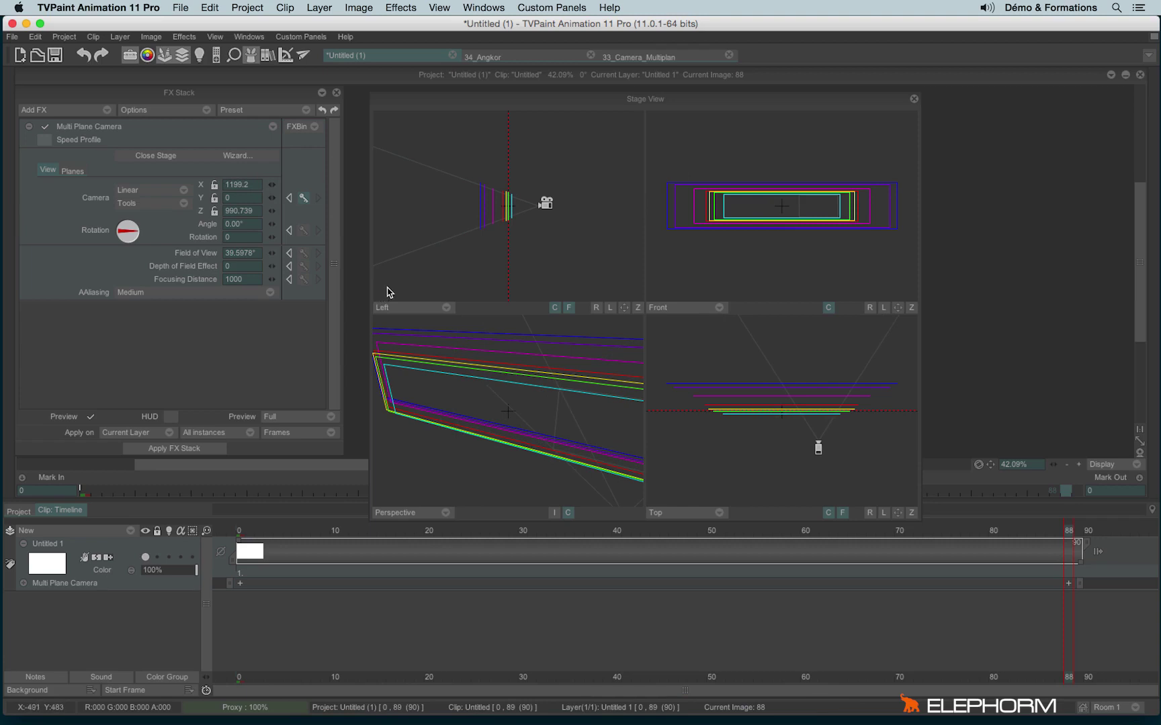
# Step: Close the Stage View and scrub the timeline back to frame 0 to preview the sideways camera move
pyautogui.click(914, 101)
pyautogui.moveTo(250, 534)
pyautogui.mouseDown()
pyautogui.moveTo(433, 554)
pyautogui.moveTo(620, 533)
pyautogui.moveTo(964, 550)
pyautogui.moveTo(1055, 541)
pyautogui.moveTo(874, 559)
pyautogui.moveTo(571, 551)
pyautogui.moveTo(478, 533)
pyautogui.moveTo(276, 530)
pyautogui.moveTo(215, 489)
pyautogui.mouseUp()
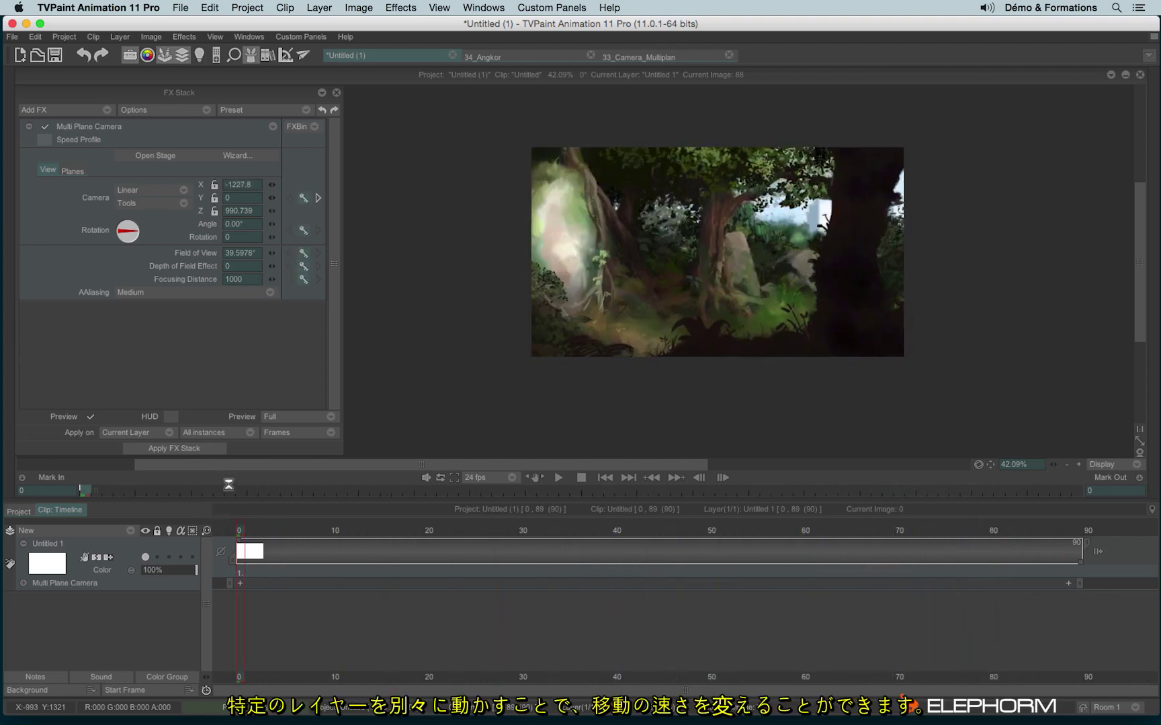
# Step: Reopen the Stage View at frame 0, zoom out on the planes and reposition Plane 7 to about X 39, Z 113
pyautogui.click(150, 159)
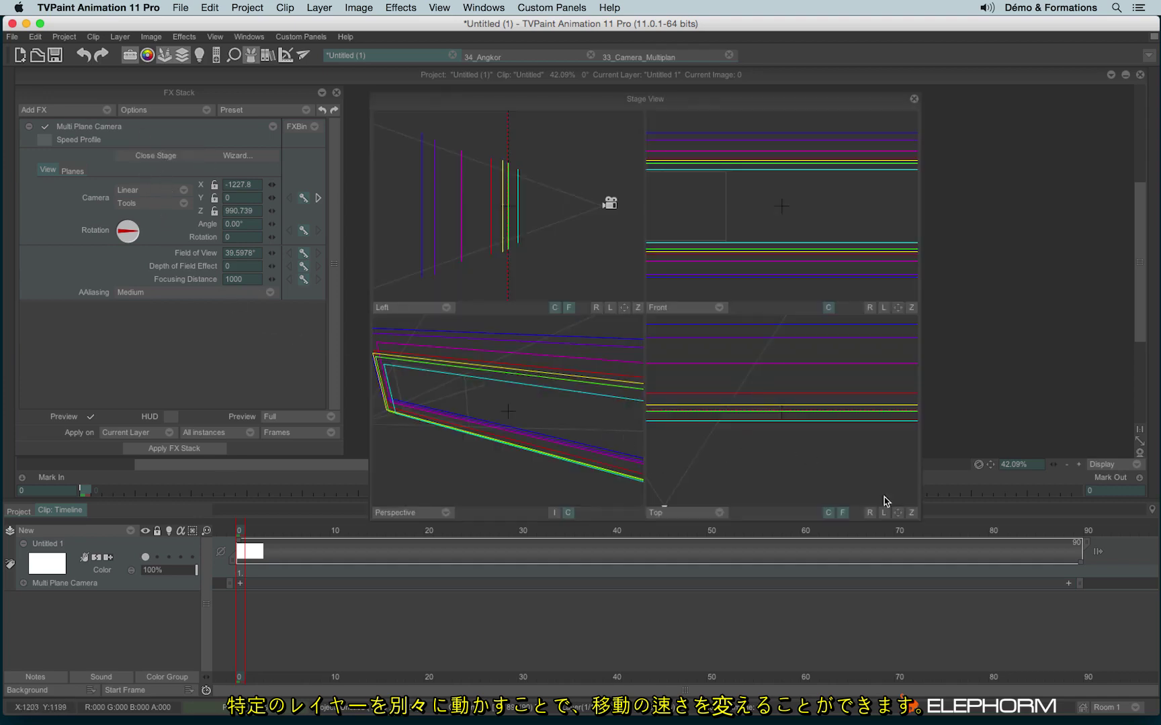
pyautogui.click(912, 513)
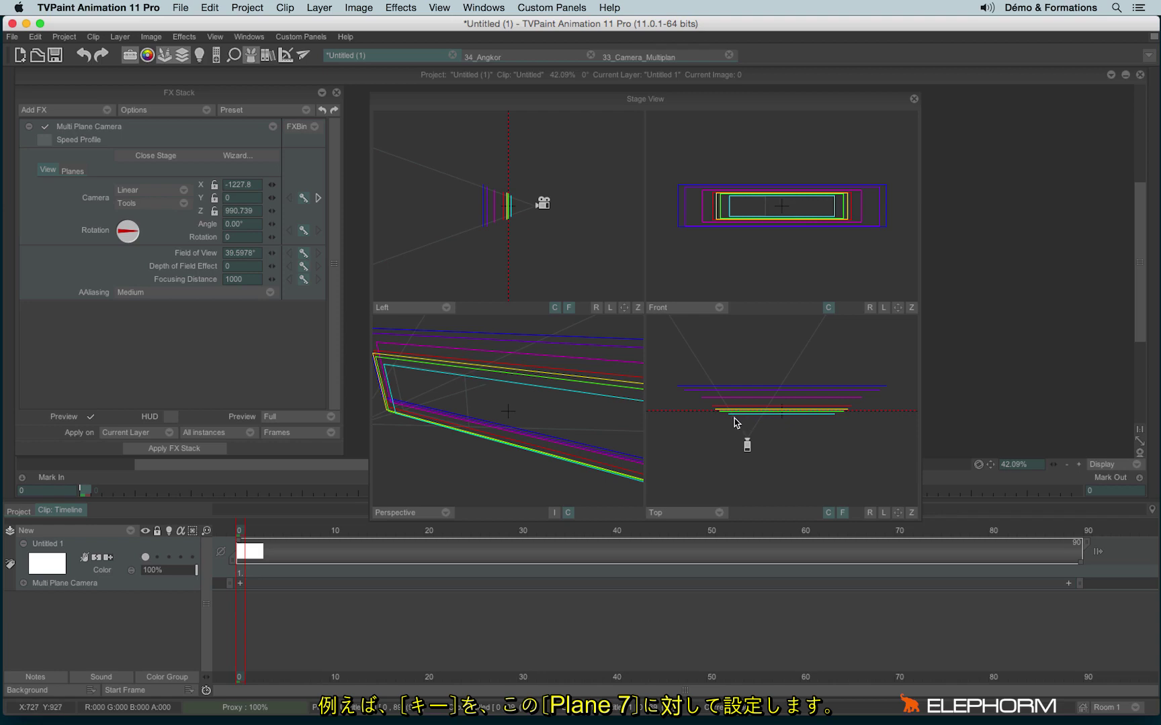
pyautogui.click(911, 513)
pyautogui.moveTo(706, 421); pyautogui.dragTo(693, 421)
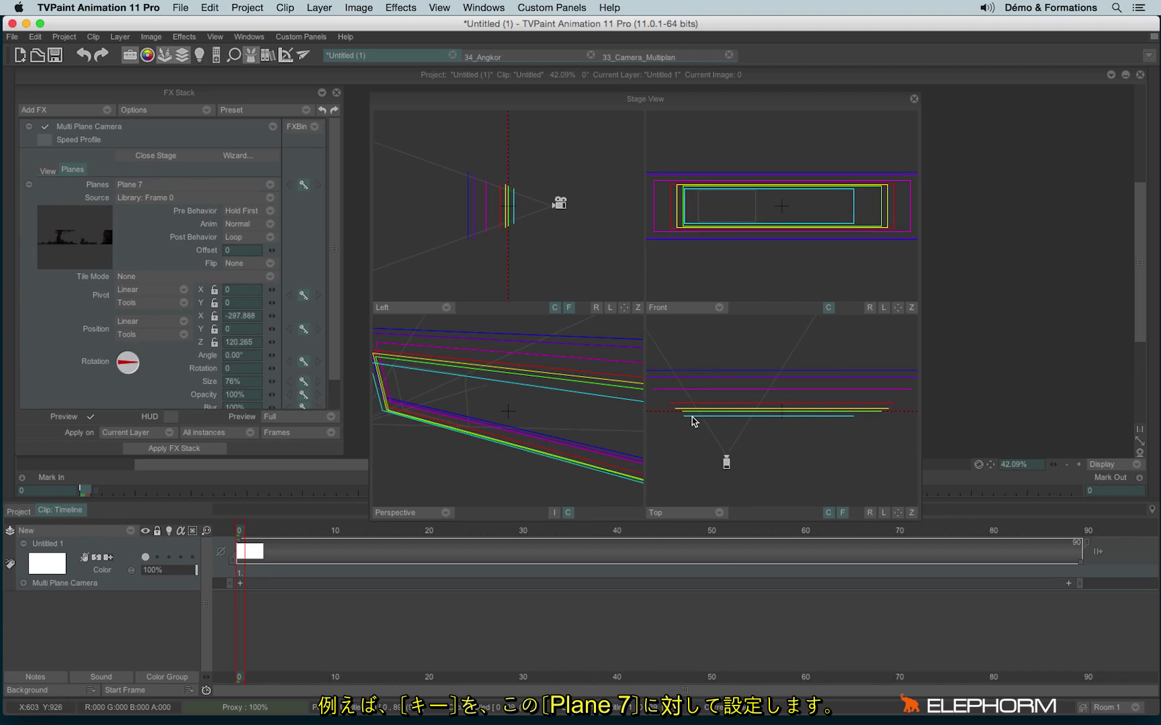
pyautogui.moveTo(694, 421); pyautogui.dragTo(715, 432)
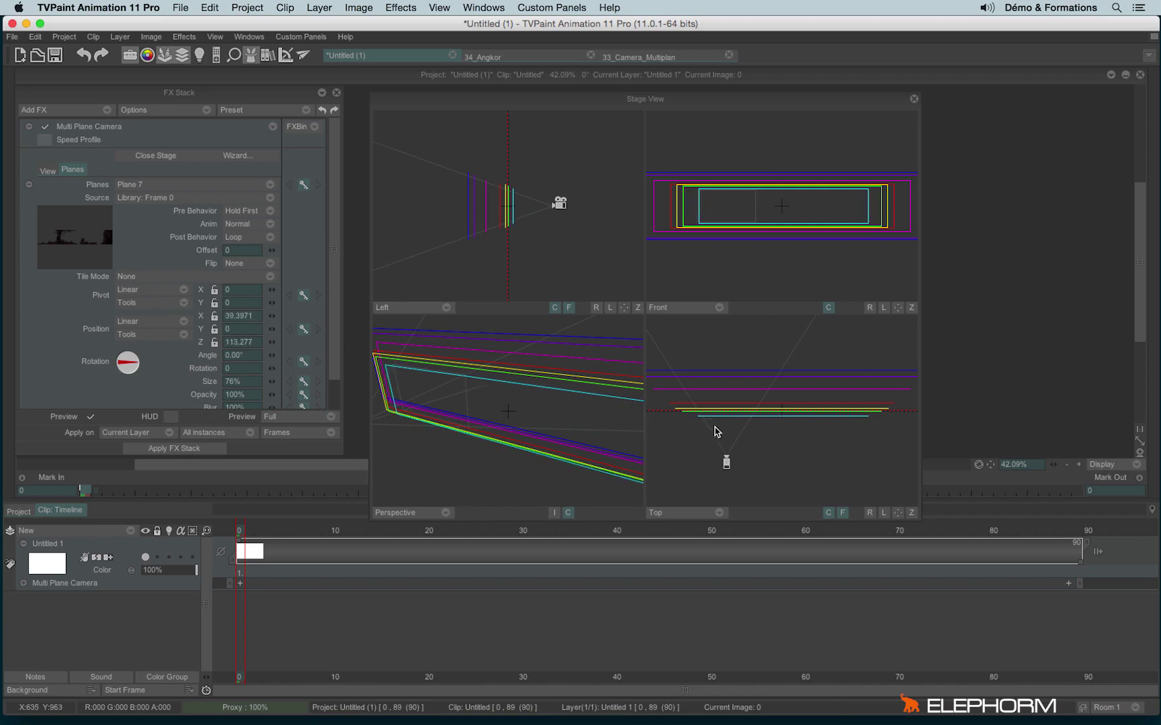
# Step: At frame 88, key Plane 7's position at about X -180, Z 191
pyautogui.click(1074, 532)
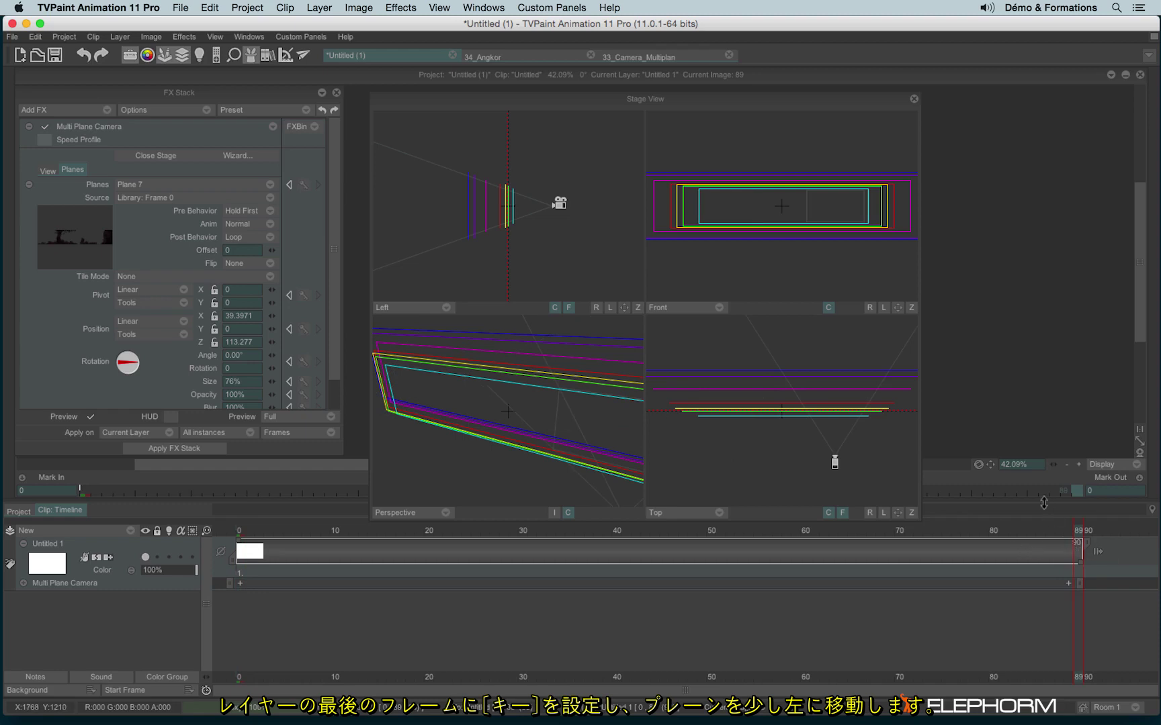
pyautogui.press('Left')
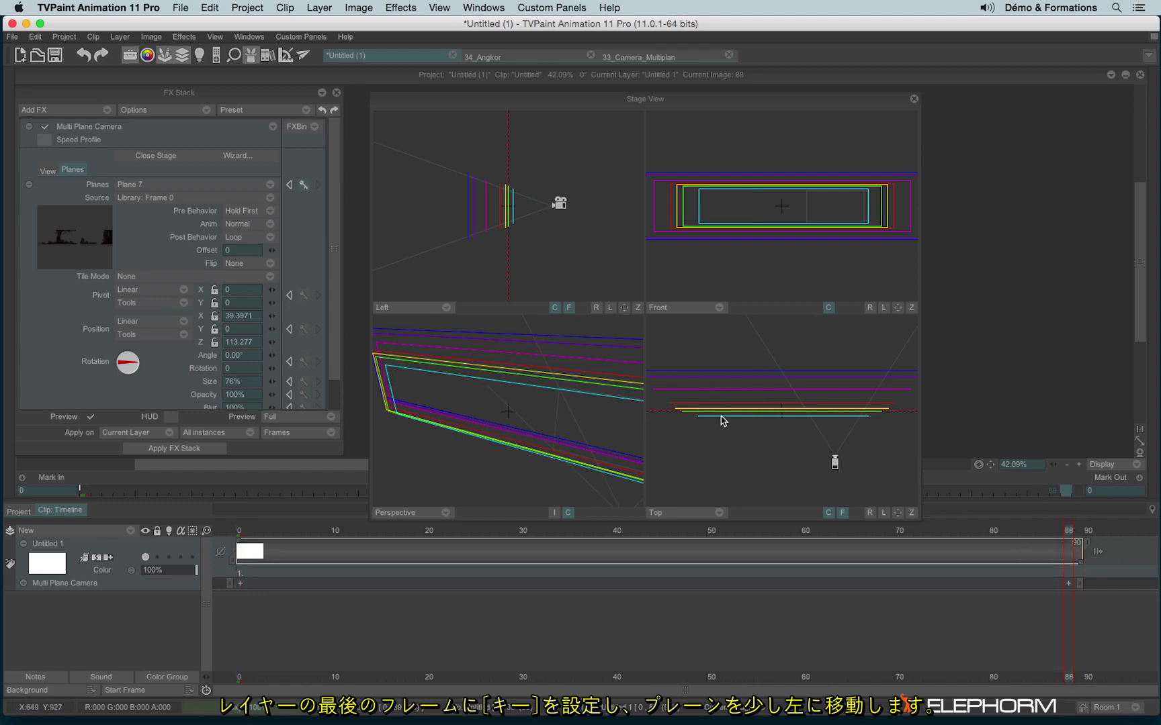
pyautogui.moveTo(720, 422); pyautogui.dragTo(712, 425)
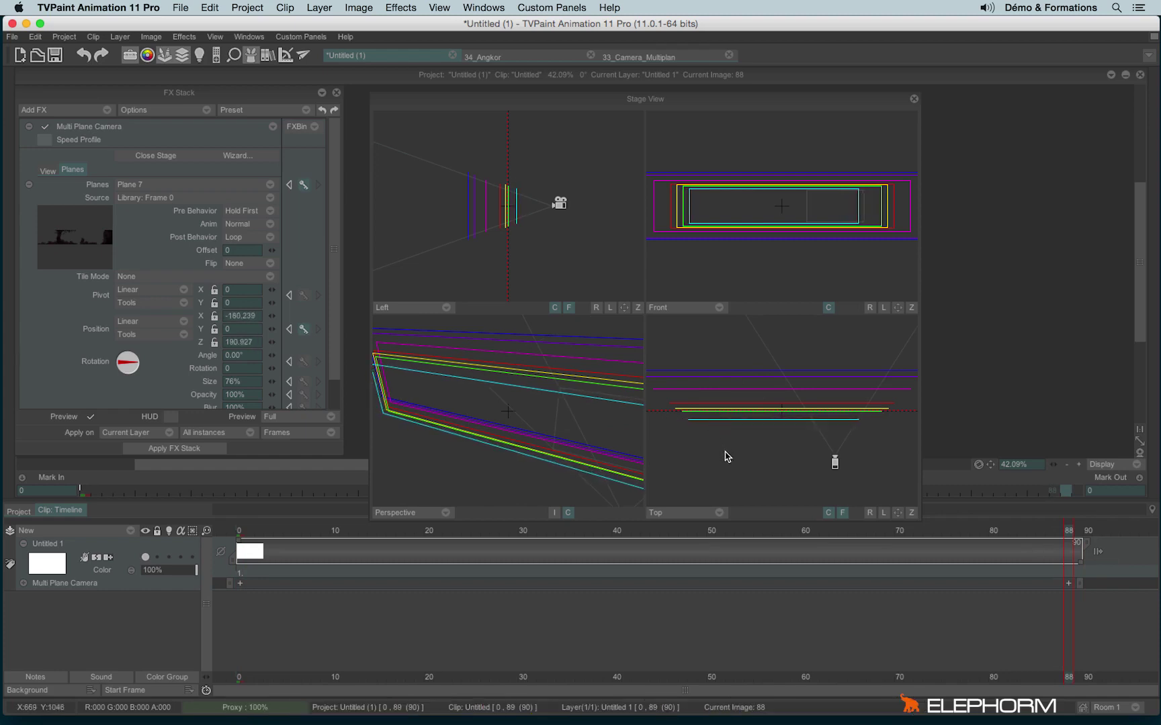
# Step: Return to frame 0, close the Stage View and scrub the timeline to check the foreground plane's faster movement
pyautogui.click(238, 533)
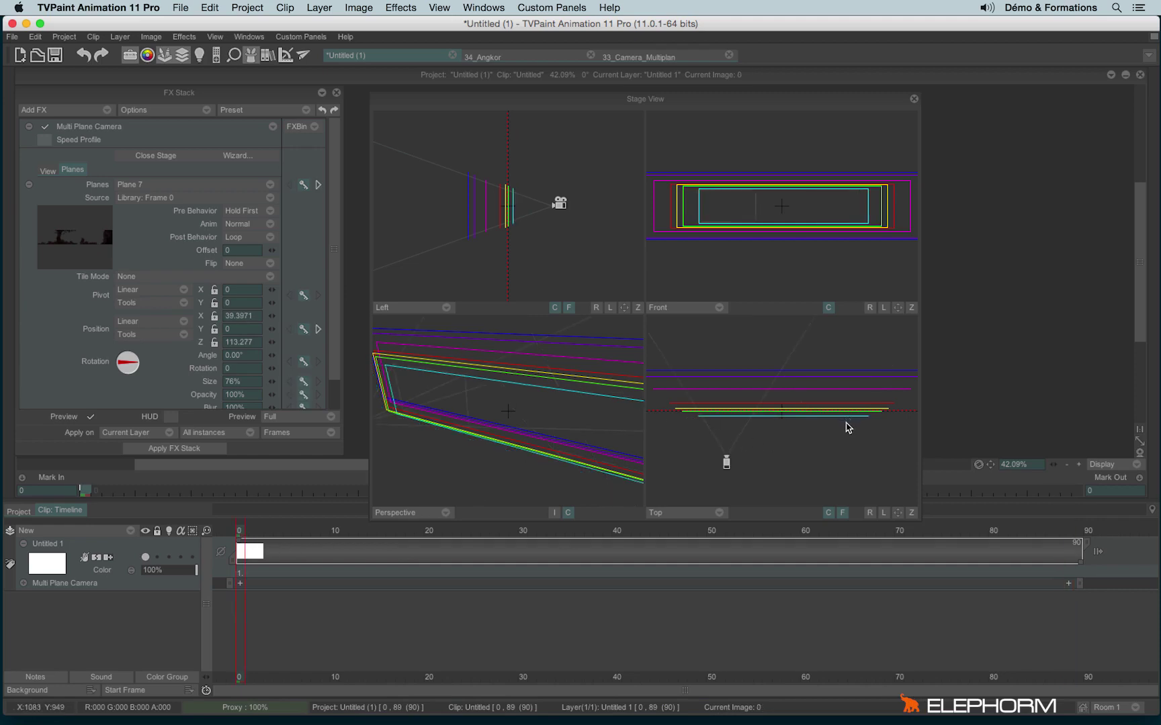
pyautogui.click(914, 100)
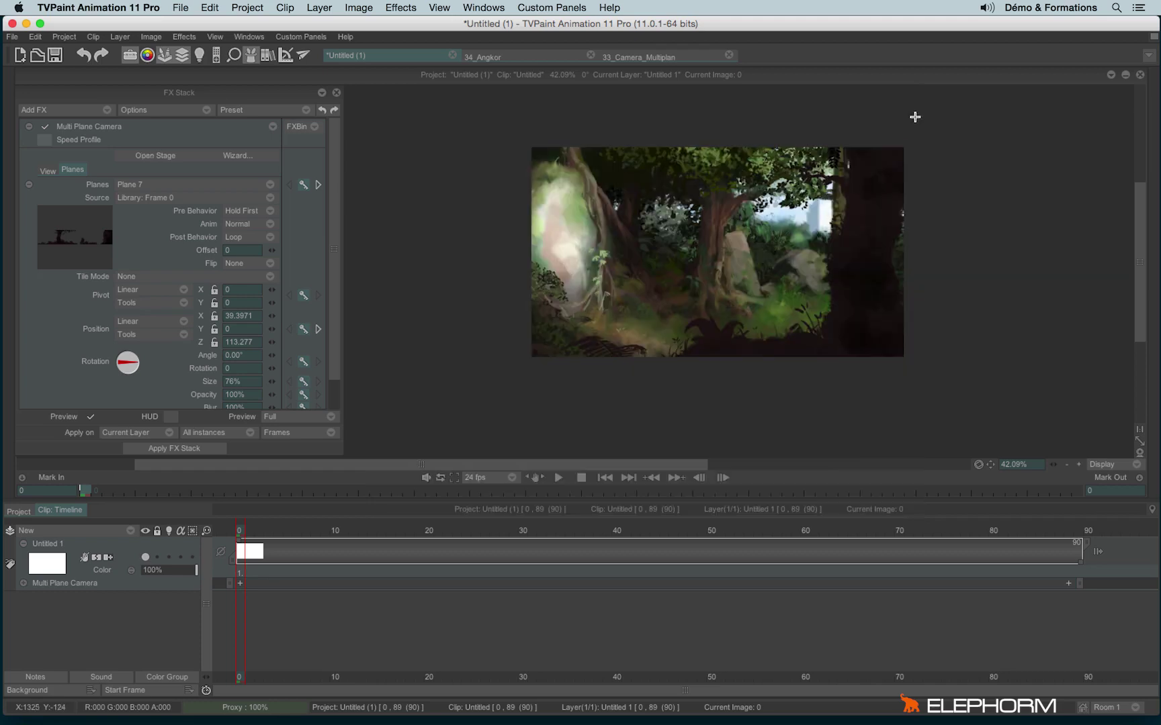
pyautogui.moveTo(248, 537); pyautogui.dragTo(767, 524)
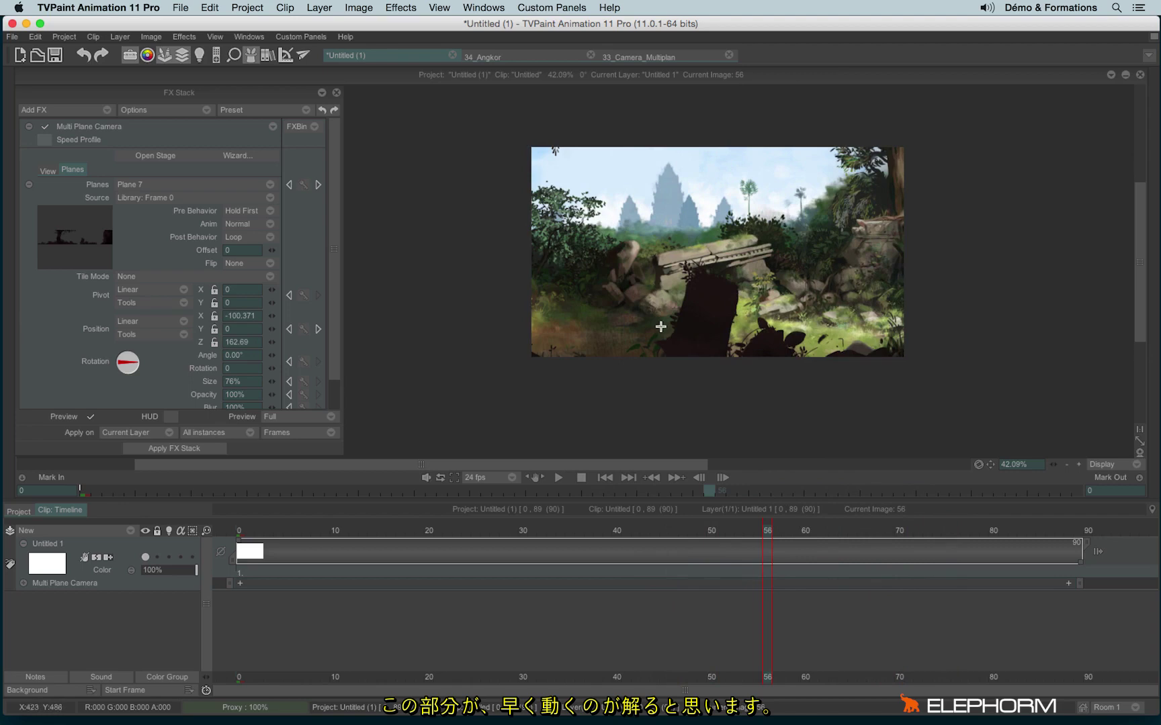
pyautogui.moveTo(764, 530); pyautogui.dragTo(608, 549)
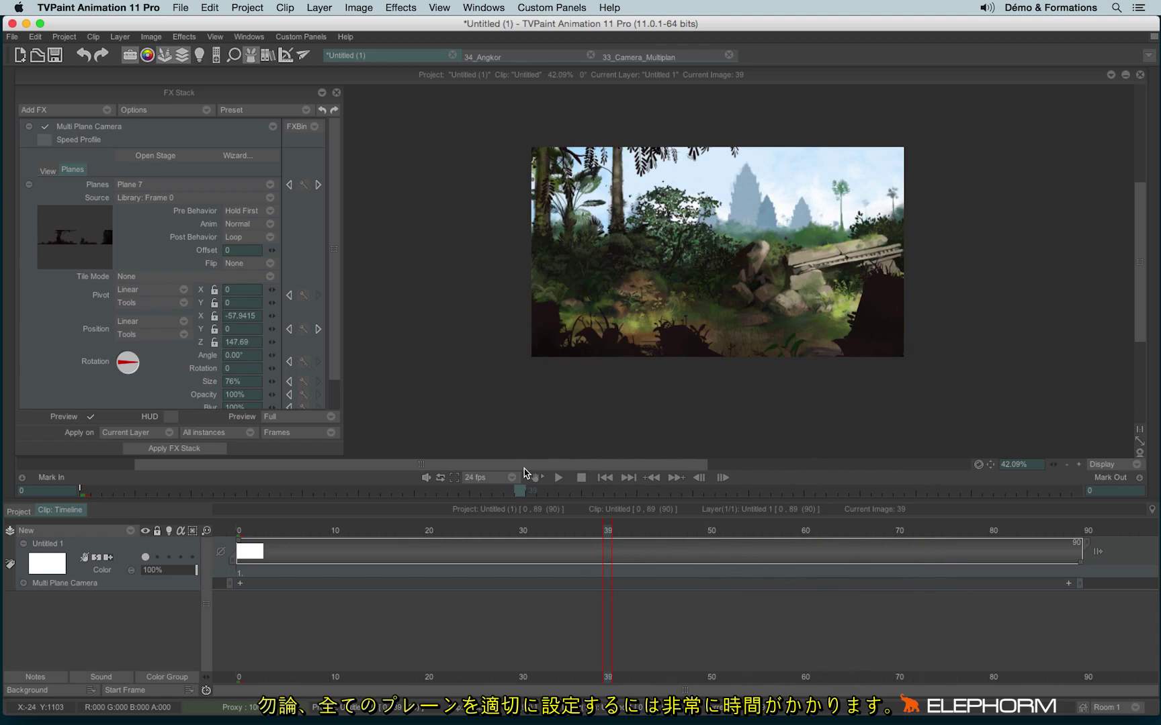
# Step: Switch to the 33_Camera_Multiplan project and examine its plane and camera layout in the Stage View
pyautogui.click(622, 59)
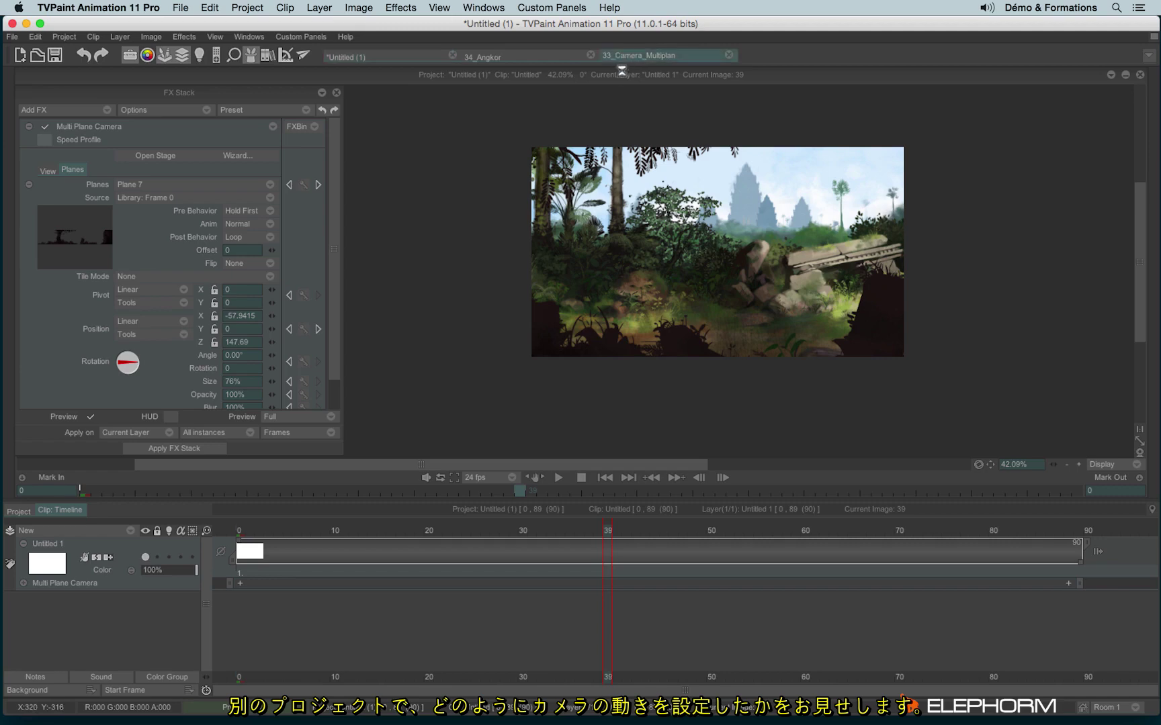
pyautogui.click(150, 157)
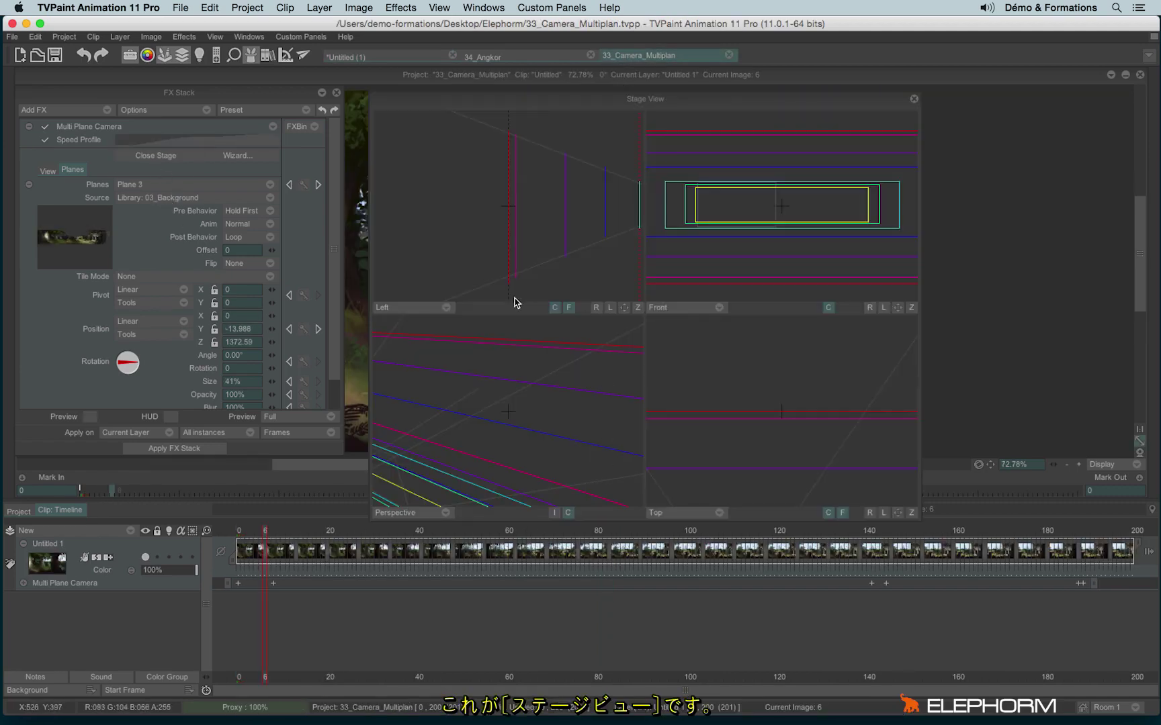
pyautogui.click(623, 308)
pyautogui.moveTo(425, 285); pyautogui.dragTo(549, 283)
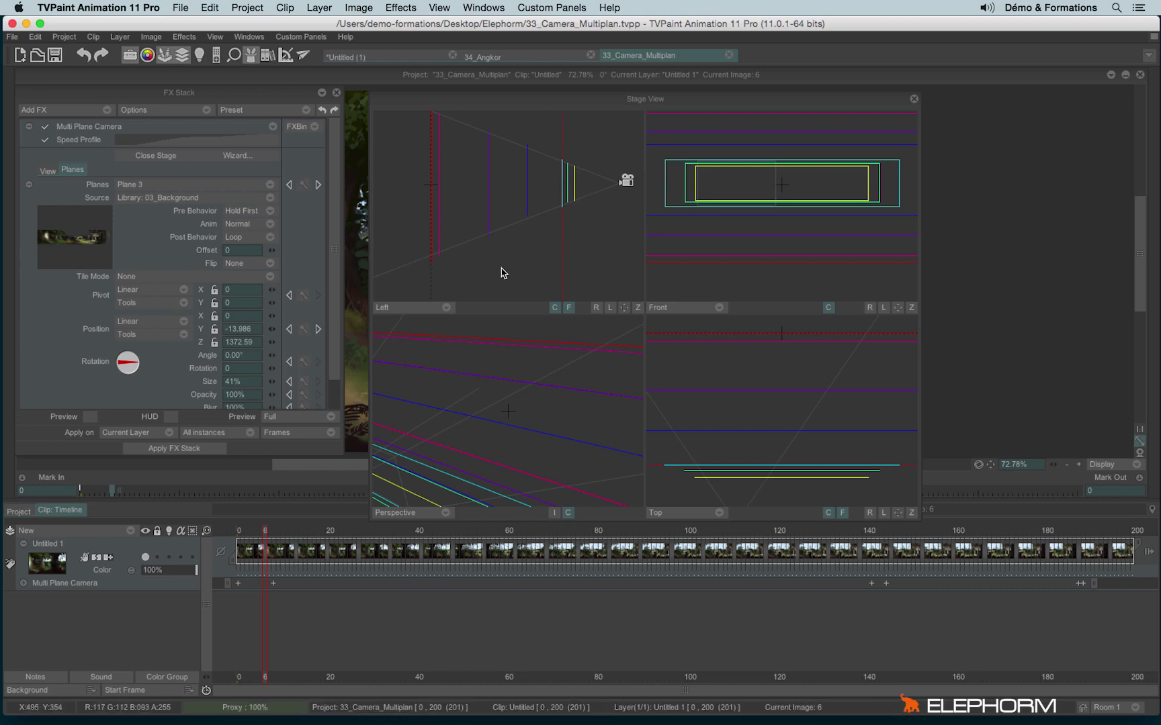
# Step: Close the Stage View and play back the 33_Camera_Multiplan animation, stopping it partway through the clip
pyautogui.click(914, 99)
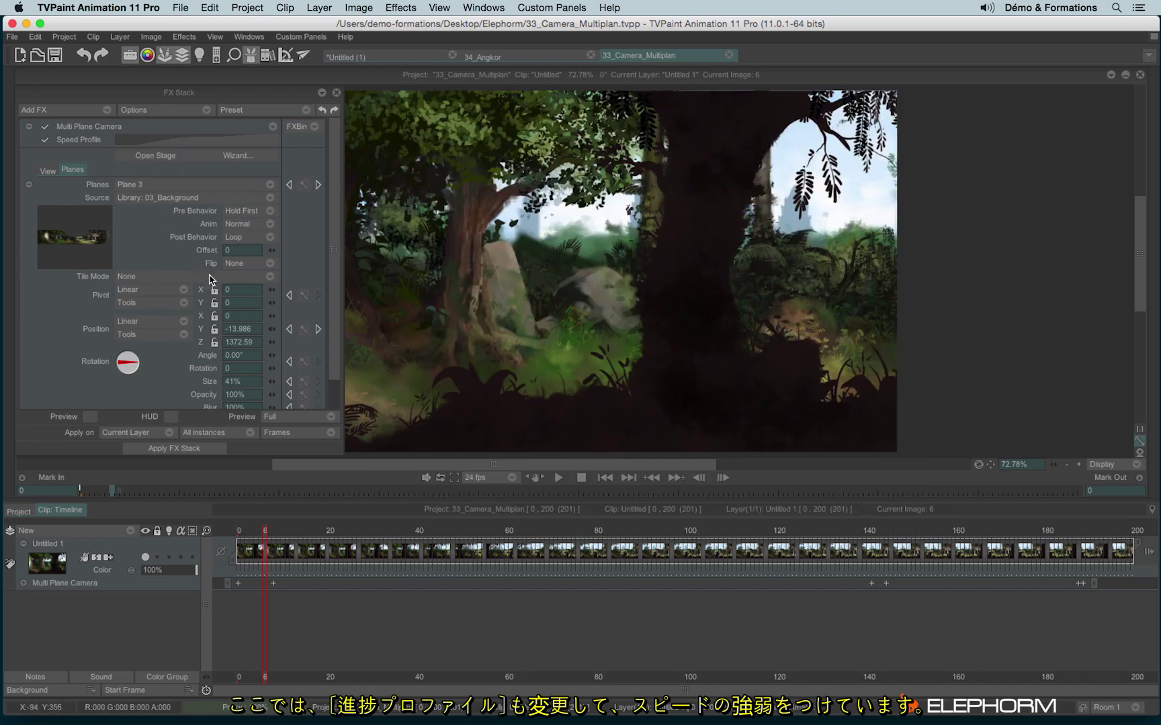
pyautogui.click(558, 478)
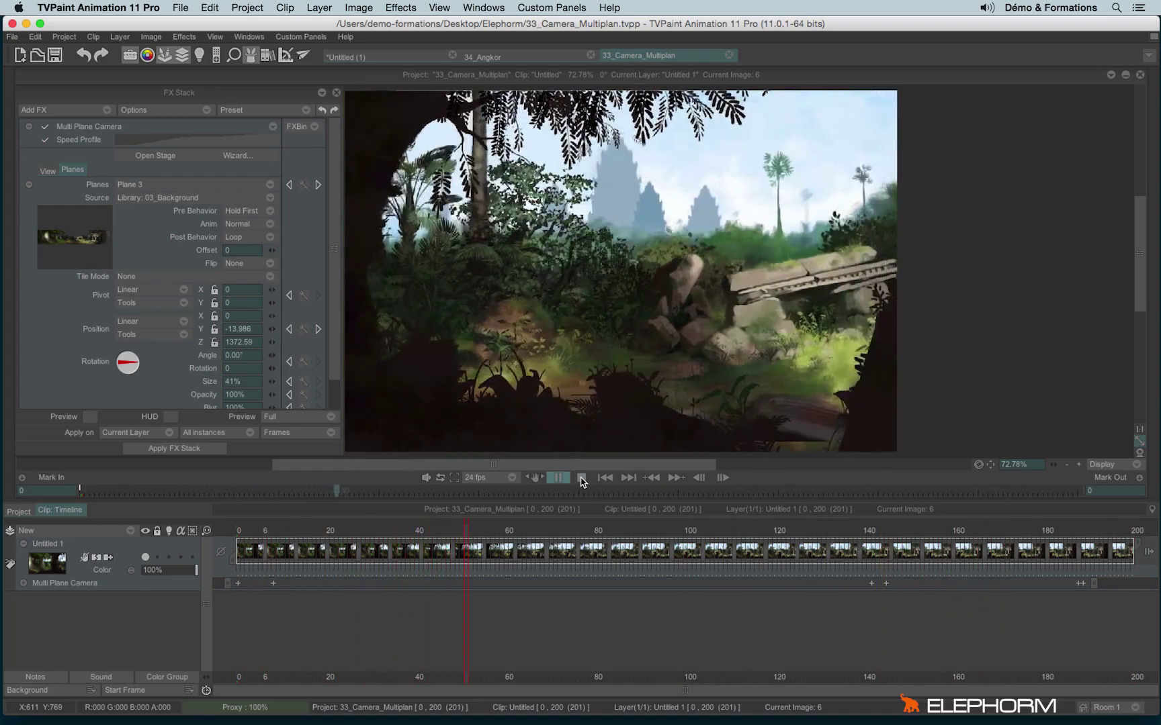
pyautogui.click(582, 478)
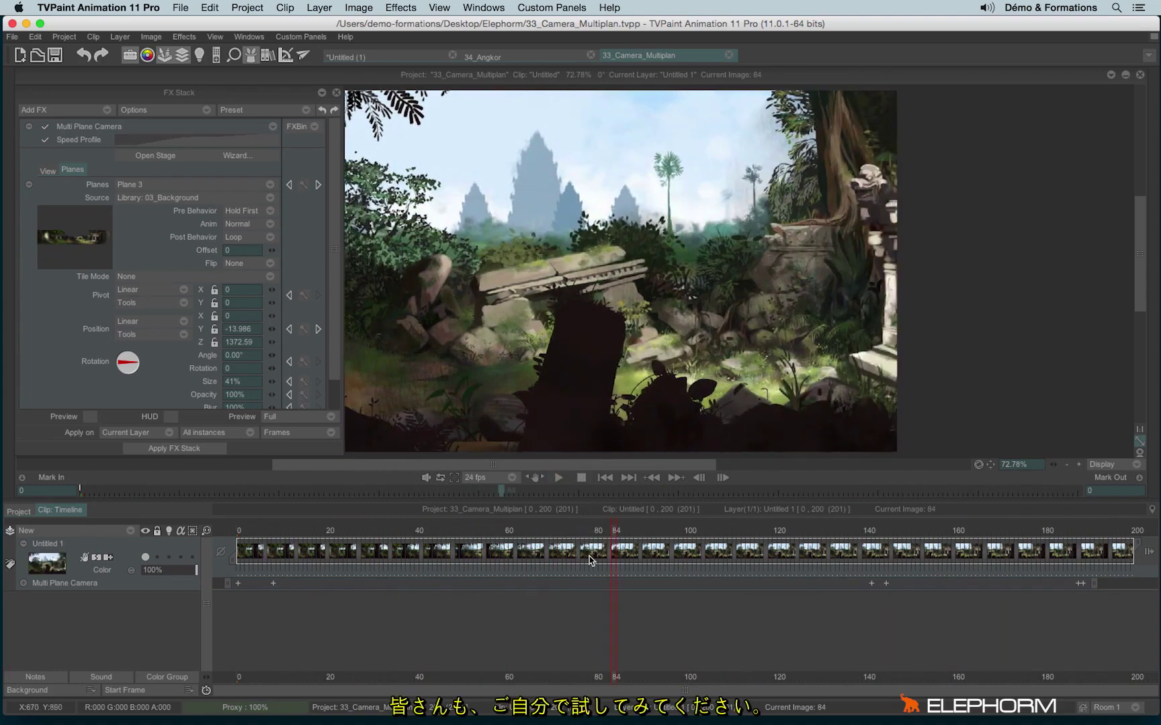